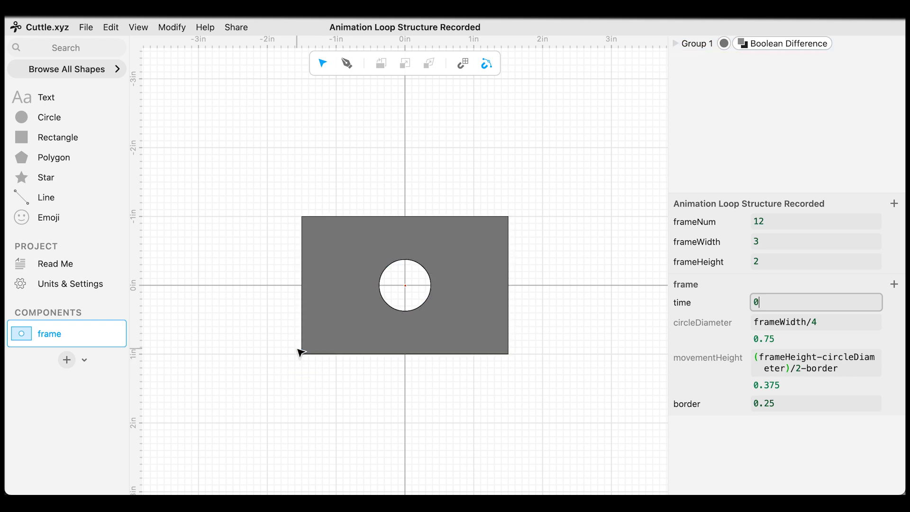
Step: Add a new component to the project and name it zoetropeStructure
{"action": "left_click", "coordinate": [67, 359]}
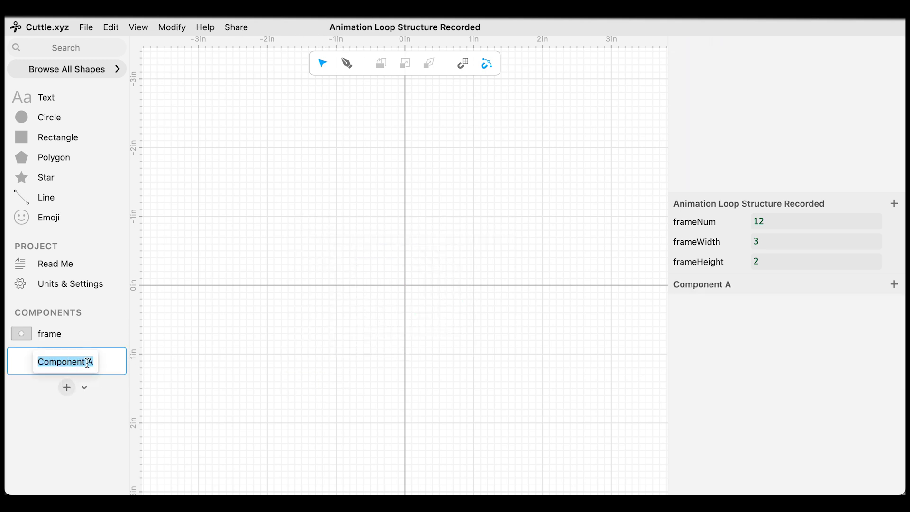
{"action": "type", "text": "zoet"}
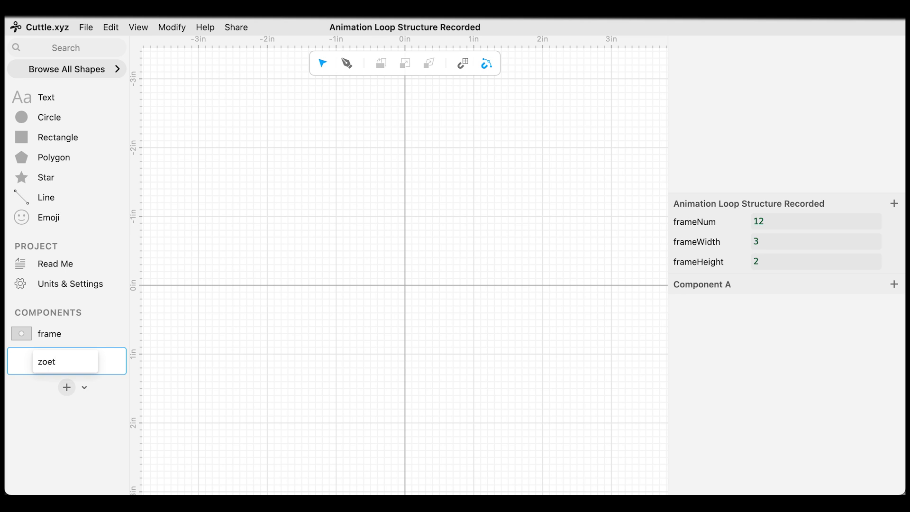
{"action": "type", "text": "ropeStructure"}
{"action": "key", "text": "Return"}
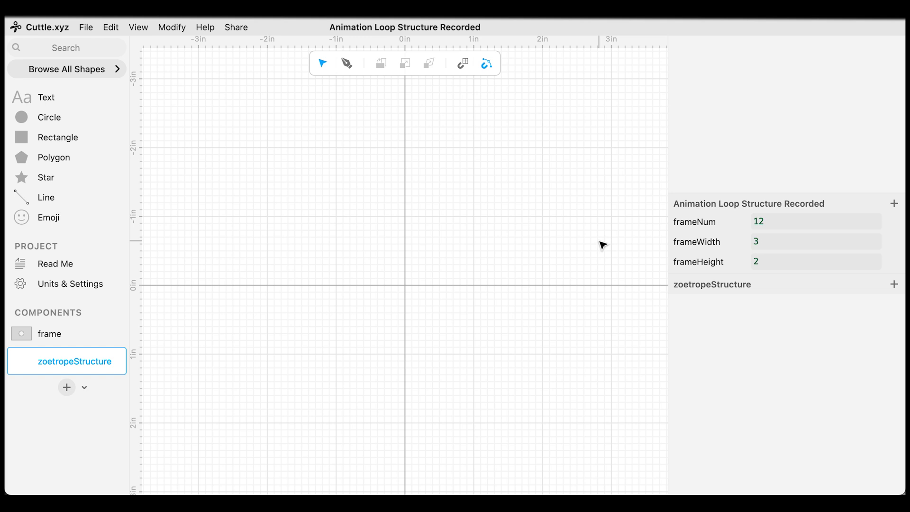
Step: Add a project parameter named centerAngle with the expression 360/frameNum
{"action": "left_click", "coordinate": [894, 203]}
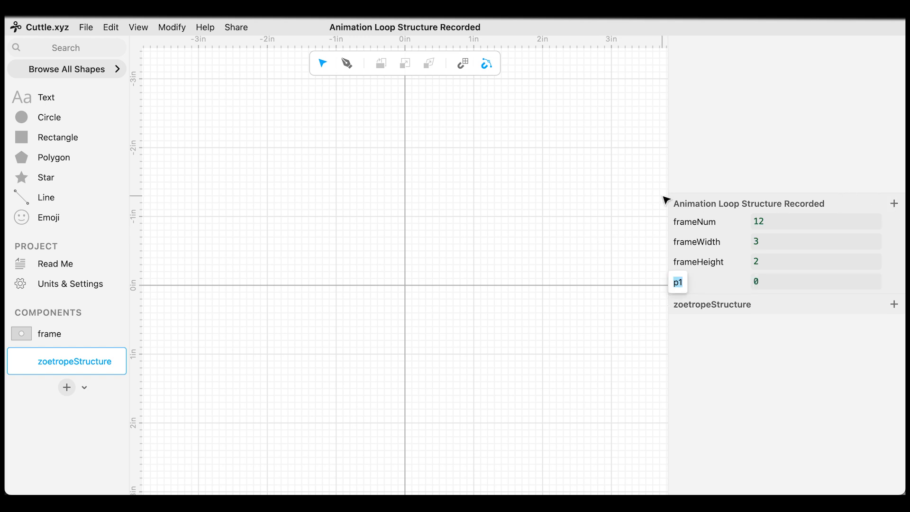
{"action": "type", "text": "centerAngle"}
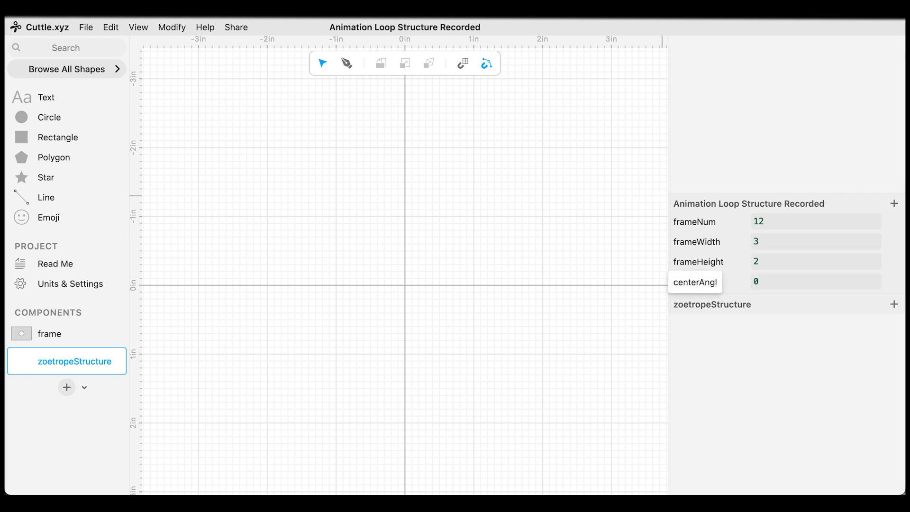
{"action": "key", "text": "Tab"}
{"action": "type", "text": "3"}
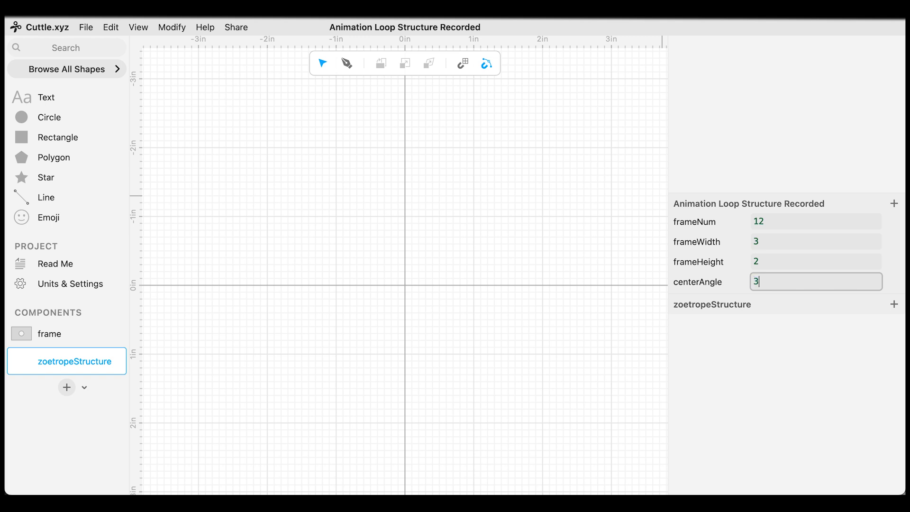
{"action": "type", "text": "60"}
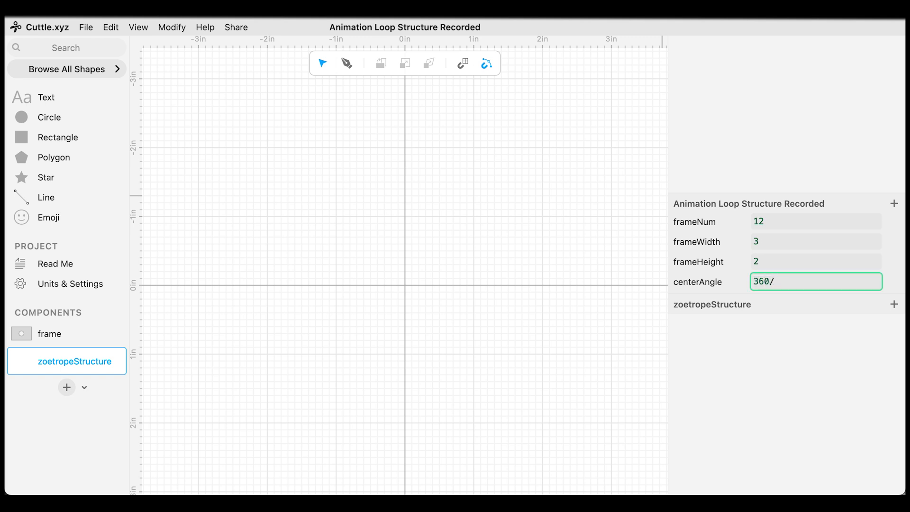
{"action": "type", "text": "/frame"}
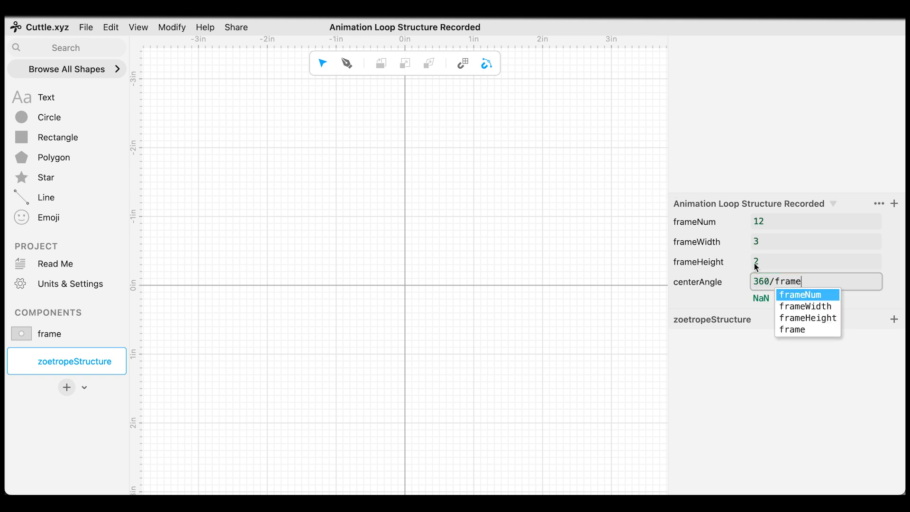
{"action": "left_click", "coordinate": [810, 295]}
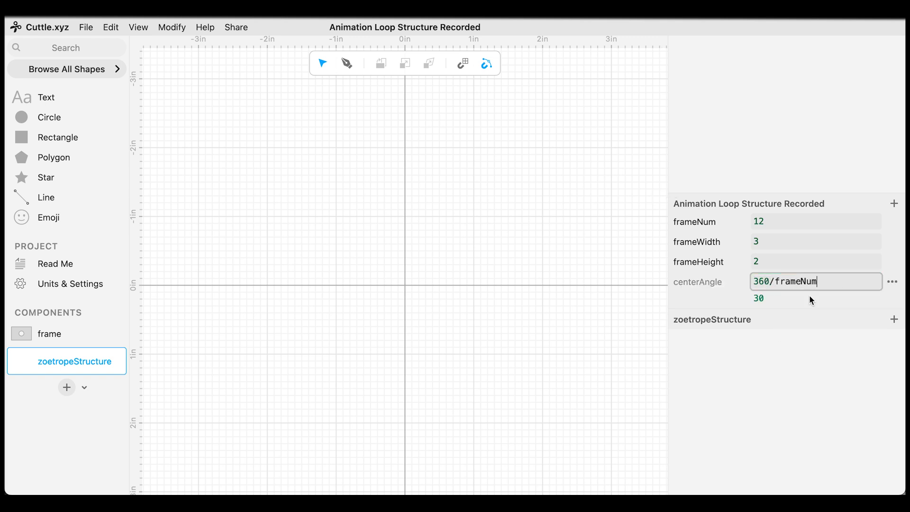
Step: Add a project parameter named radius with the expression farmewidth/2/tan(centerAngle/2)
{"action": "left_click", "coordinate": [893, 206]}
{"action": "type", "text": "radius"}
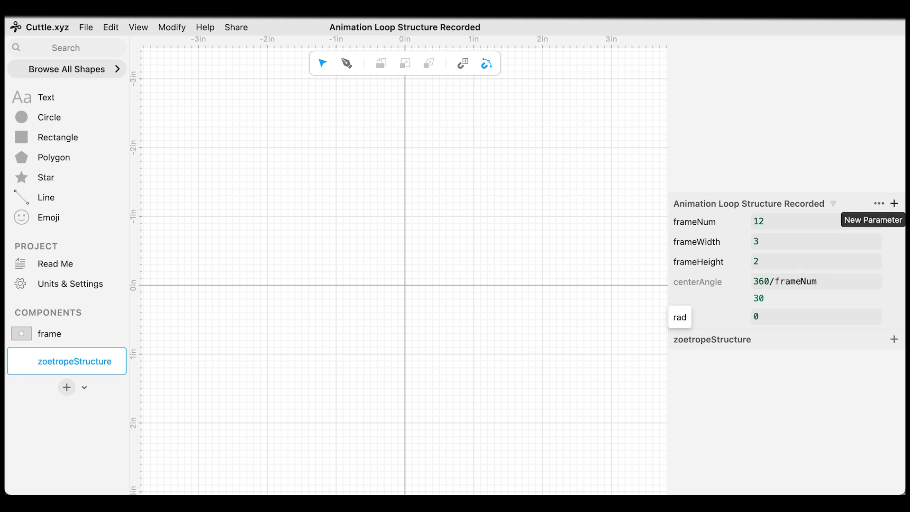
{"action": "key", "text": "Tab"}
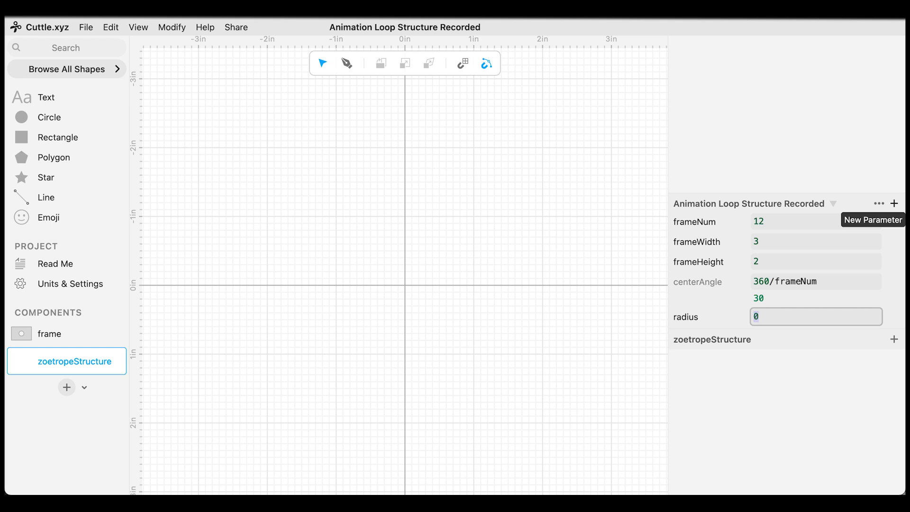
{"action": "type", "text": "farmewidth"}
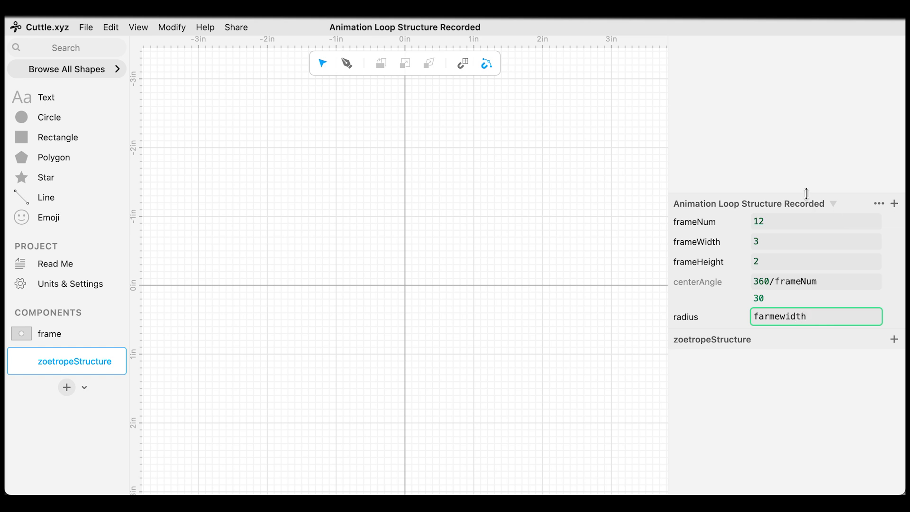
{"action": "type", "text": "/2/"}
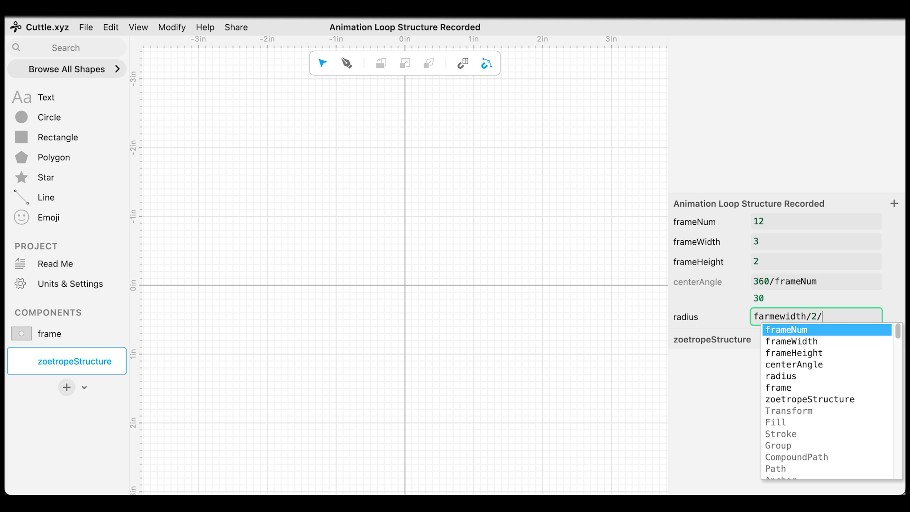
{"action": "type", "text": "tan("}
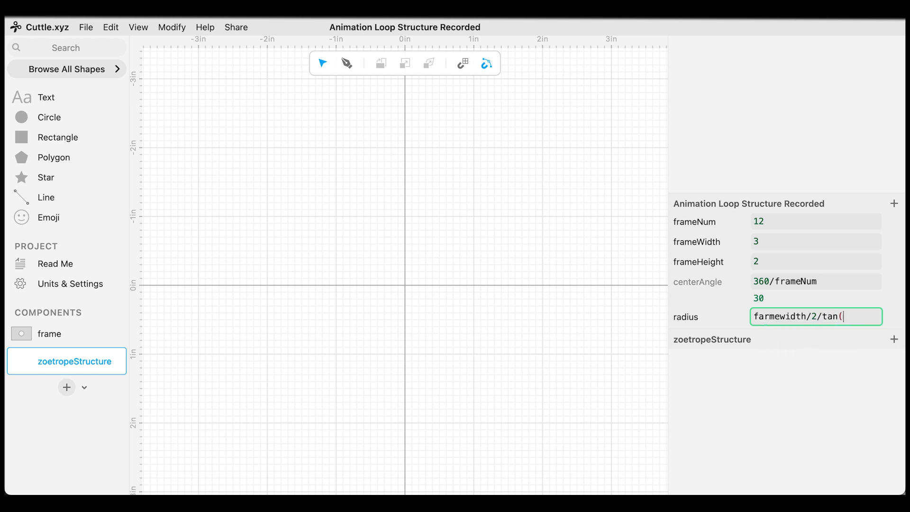
{"action": "type", "text": "centeran"}
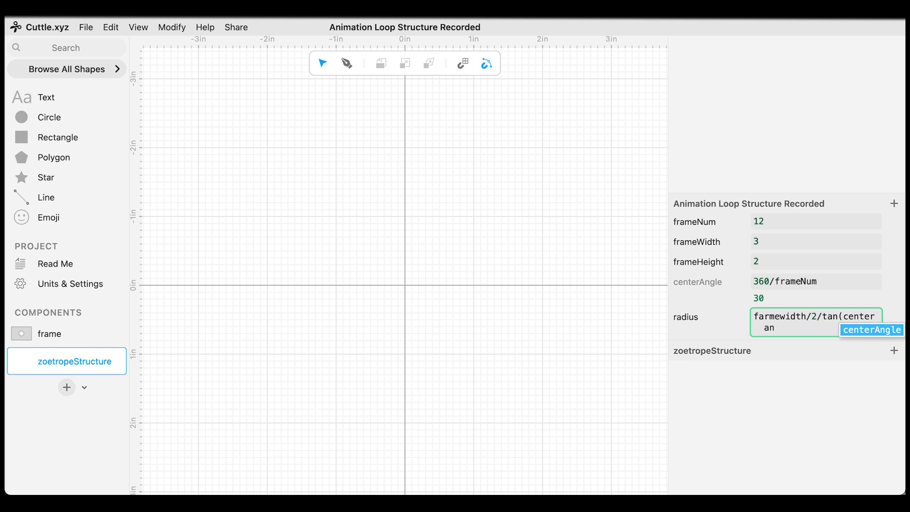
{"action": "key", "text": "Return"}
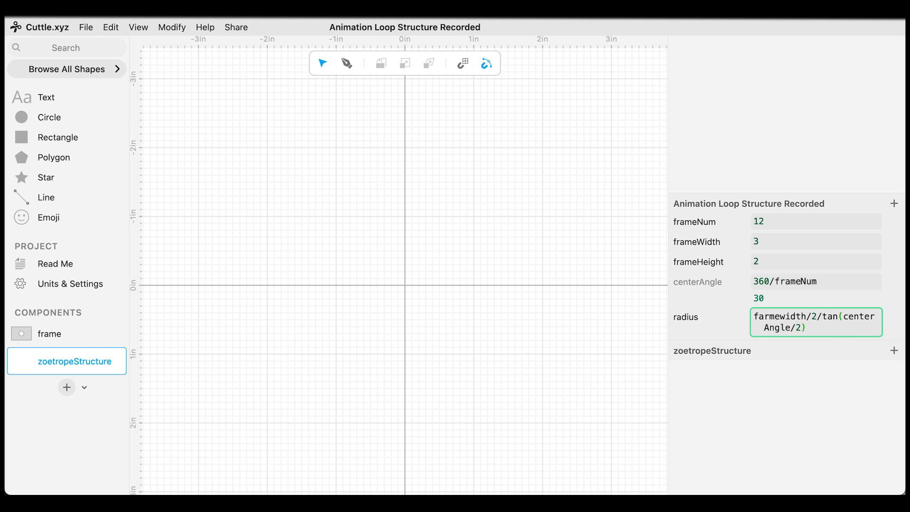
{"action": "left_click", "coordinate": [699, 347]}
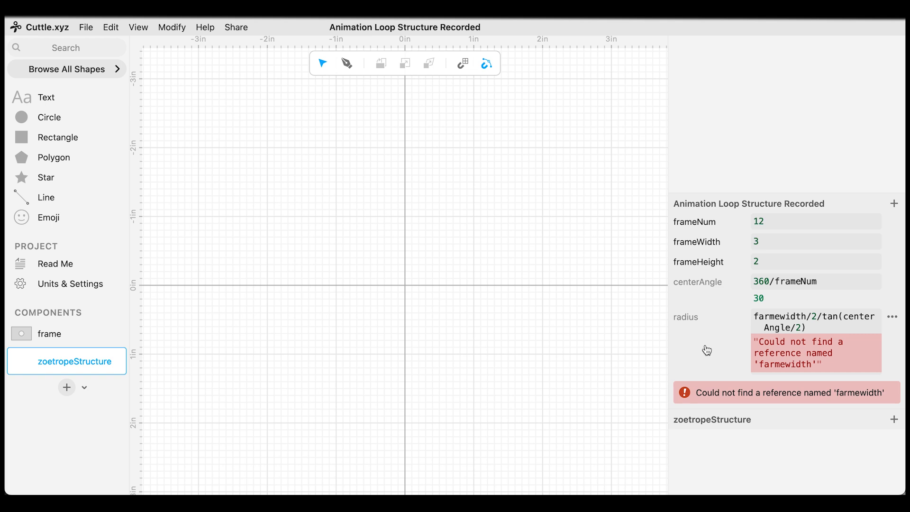
Step: Correct the misspelled width reference in the radius expression to frameWidth
{"action": "left_click", "coordinate": [788, 315]}
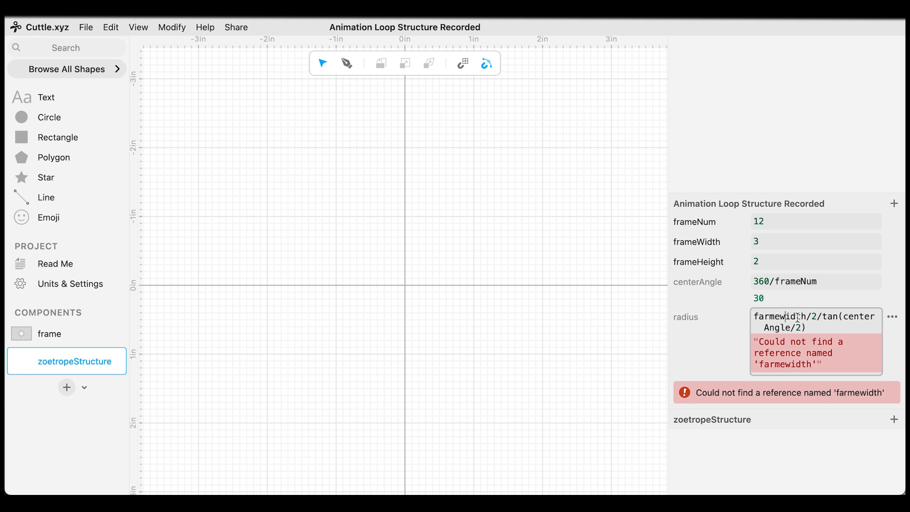
{"action": "key", "text": "BackSpace"}
{"action": "type", "text": "W"}
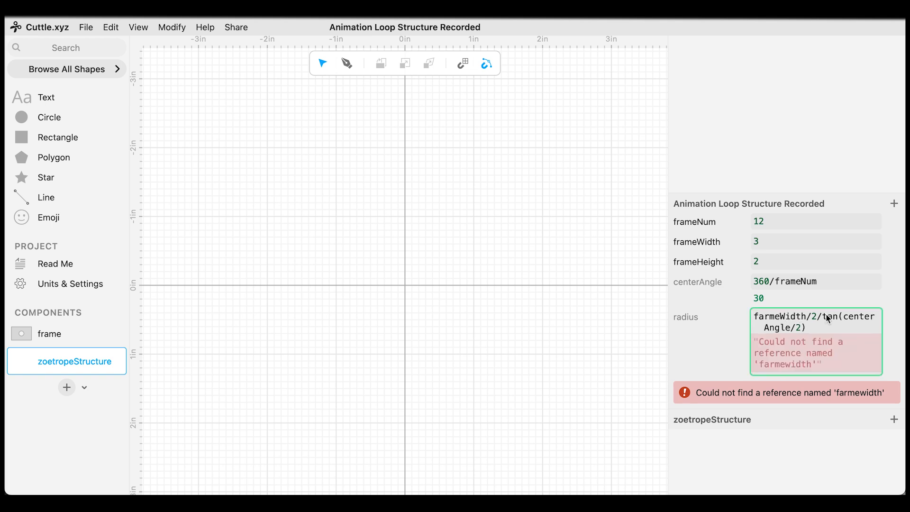
{"action": "key", "text": "Left"}
{"action": "key", "text": "Left"}
{"action": "key", "text": "Left"}
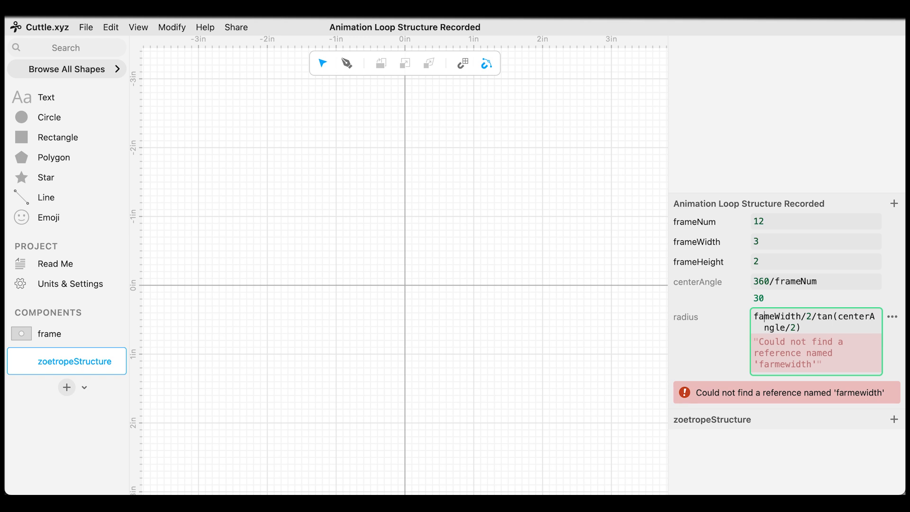
{"action": "key", "text": "BackSpace"}
{"action": "key", "text": "BackSpace"}
{"action": "type", "text": "ra"}
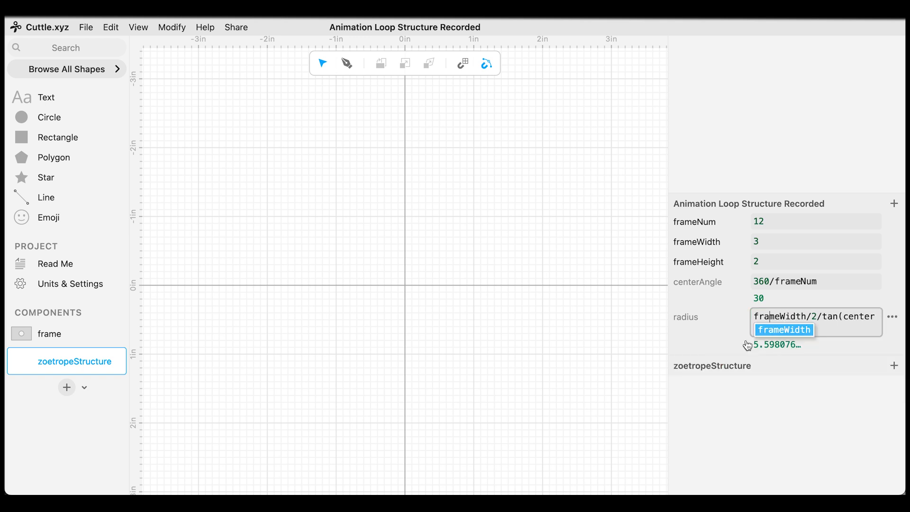
{"action": "left_click", "coordinate": [729, 347]}
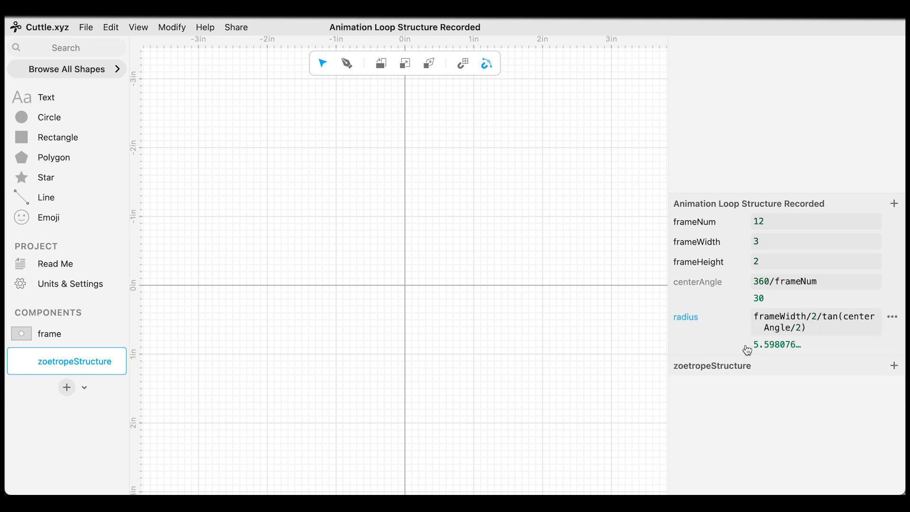
Step: Place the frame component on the vertical axis about 1.09 in above the canvas centre and set its transform origin to Vec(0, frameHeight/2)
{"action": "mouse_move", "coordinate": [766, 348]}
{"action": "left_click_drag", "start_coordinate": [61, 338], "coordinate": [404, 210]}
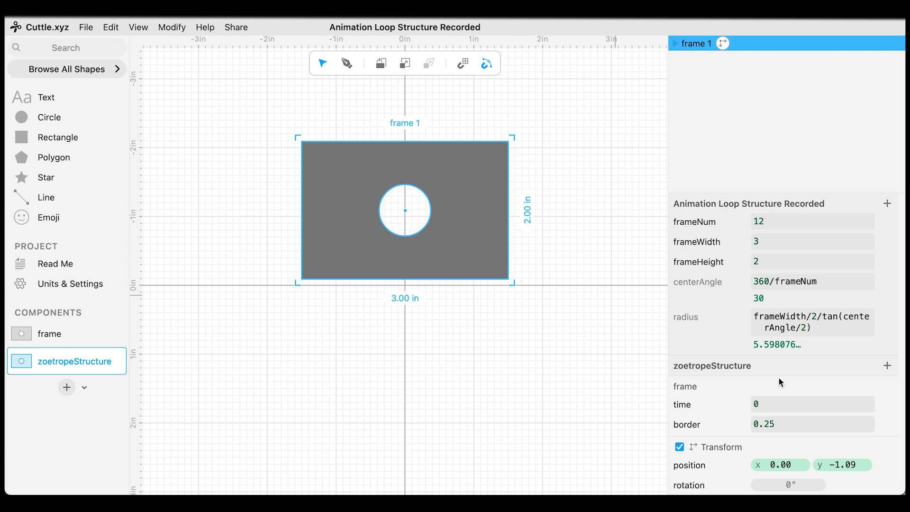
{"action": "scroll", "coordinate": [781, 382], "scroll_direction": "down", "scroll_amount": 2}
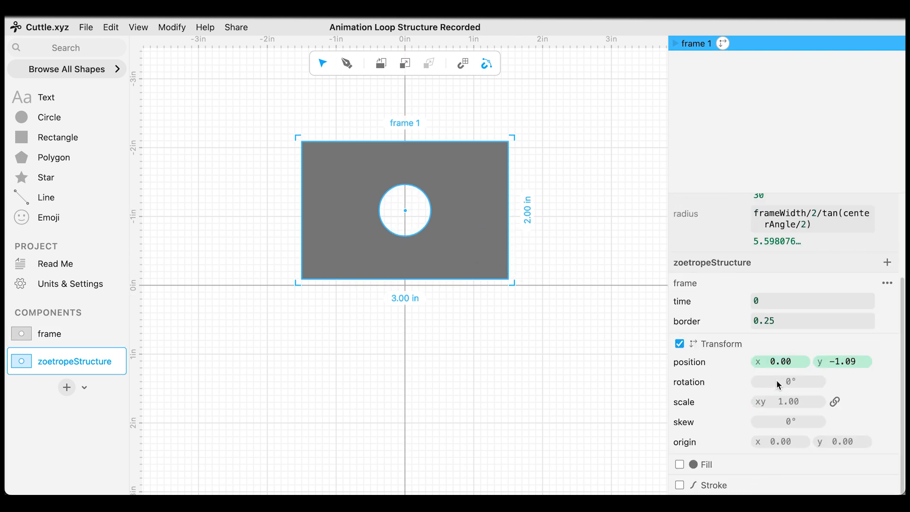
{"action": "left_click", "coordinate": [781, 442]}
{"action": "double_click", "coordinate": [795, 441]}
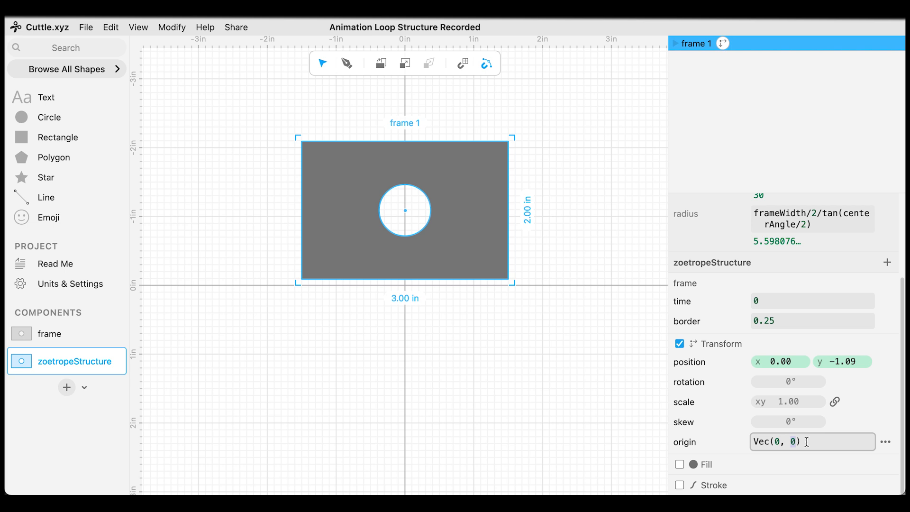
{"action": "type", "text": "frame"}
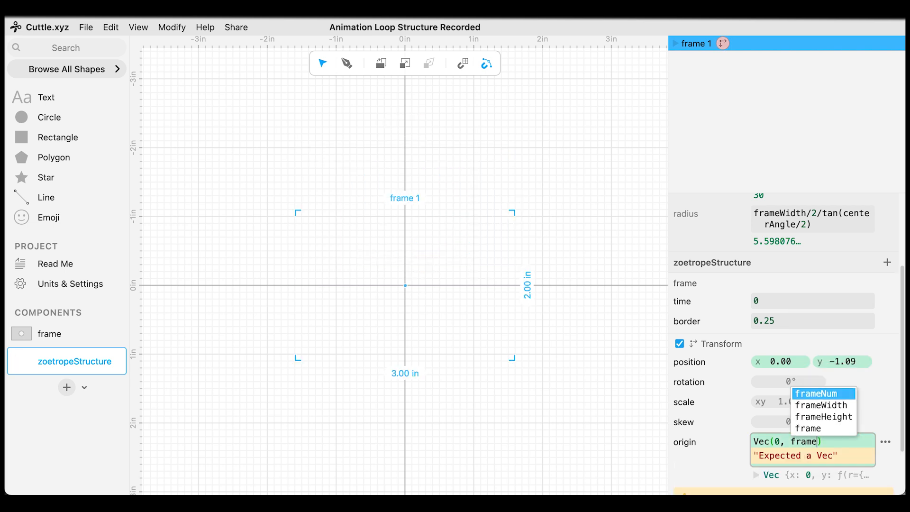
{"action": "key", "text": "Down"}
{"action": "key", "text": "Down"}
{"action": "key", "text": "Return"}
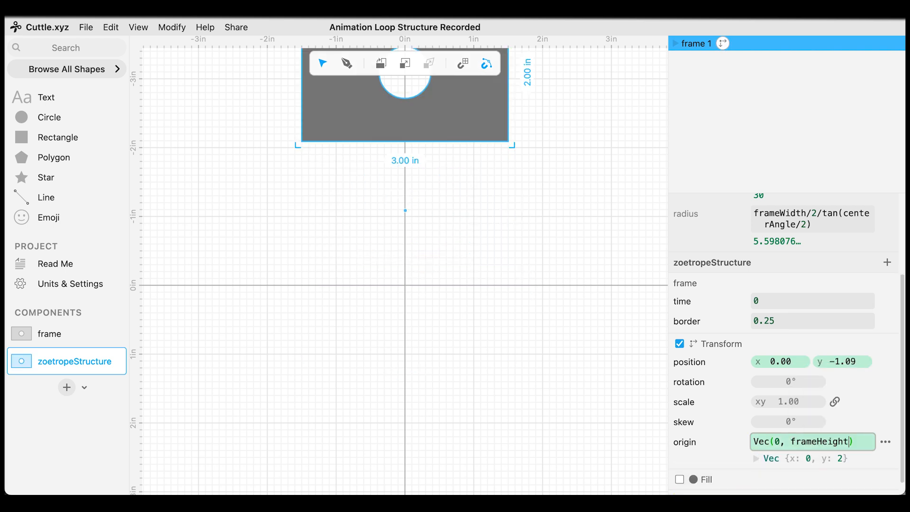
{"action": "type", "text": "/2"}
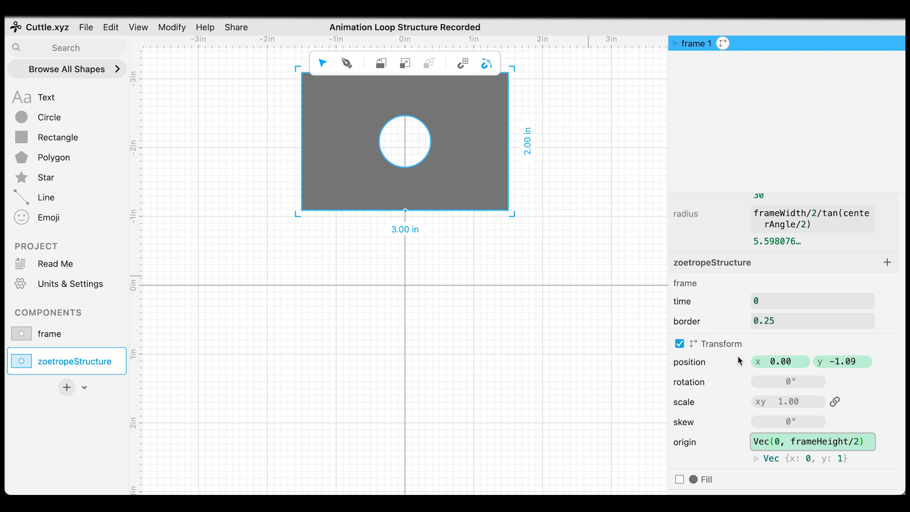
Step: Set the placed frame's position to Vec(0.00, -radius)
{"action": "double_click", "coordinate": [777, 361]}
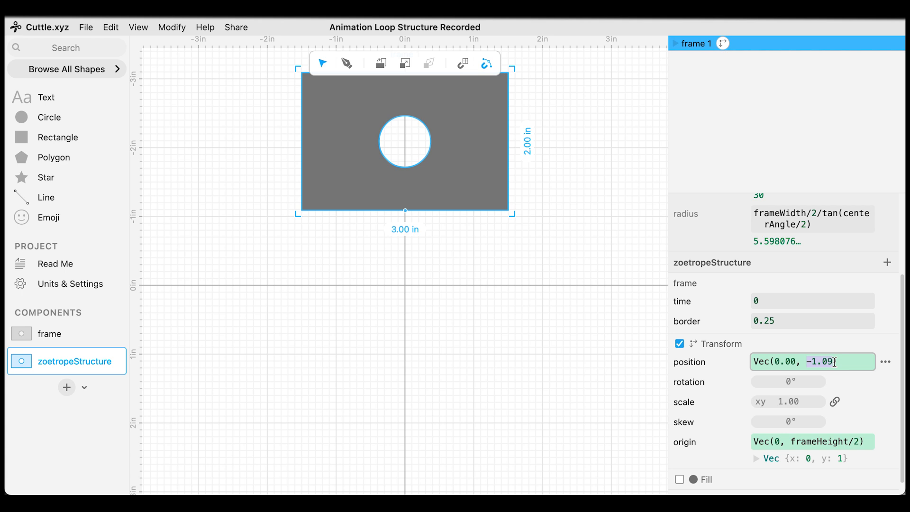
{"action": "left_click", "coordinate": [835, 362]}
{"action": "key", "text": "BackSpace"}
{"action": "key", "text": "BackSpace"}
{"action": "key", "text": "BackSpace"}
{"action": "key", "text": "BackSpace"}
{"action": "type", "text": "radi"}
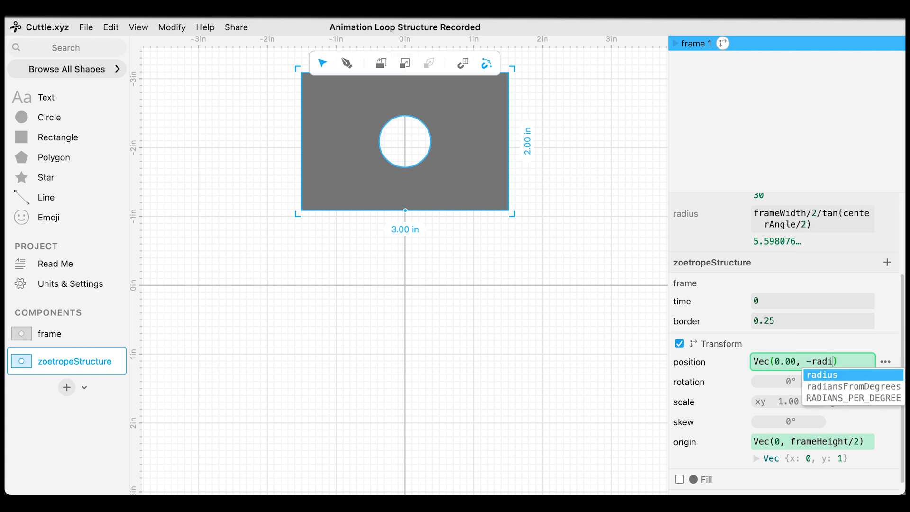
{"action": "key", "text": "Return"}
Step: Apply a Rotational Repeat modifier to the placed frame around the canvas centre
{"action": "scroll", "coordinate": [481, 232], "scroll_direction": "down", "scroll_amount": 5}
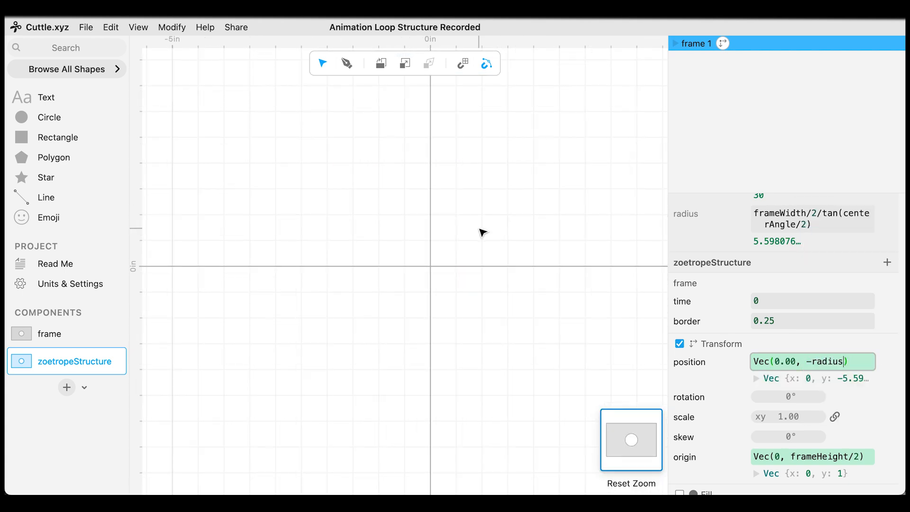
{"action": "left_click_drag", "start_coordinate": [482, 186], "coordinate": [417, 270]}
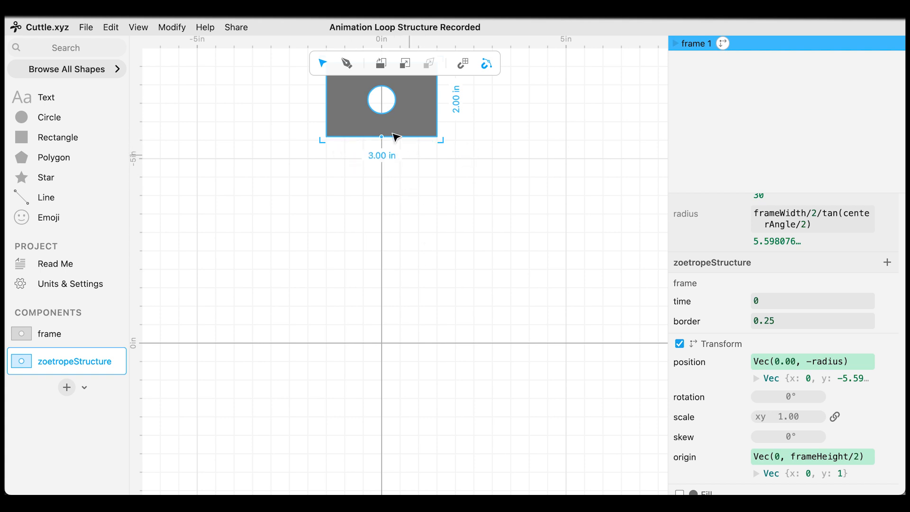
{"action": "left_click", "coordinate": [172, 27]}
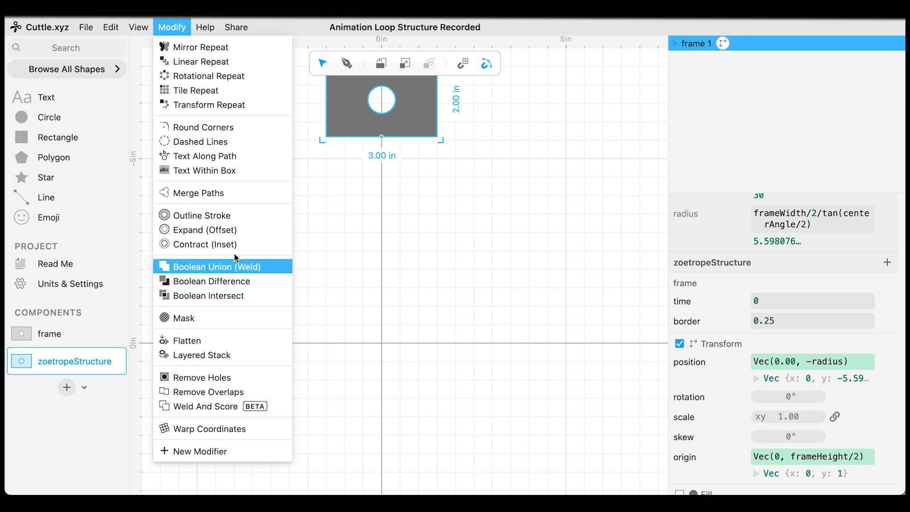
{"action": "left_click", "coordinate": [211, 77]}
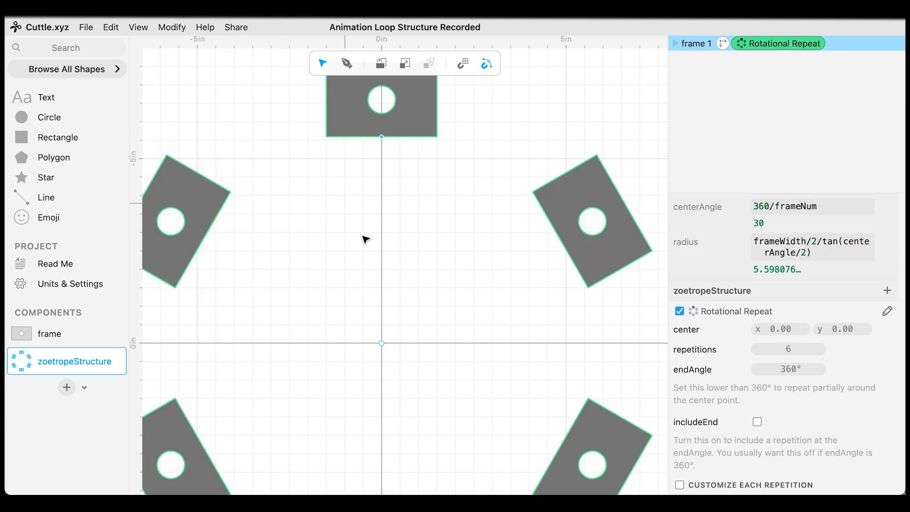
{"action": "scroll", "coordinate": [369, 248], "scroll_direction": "down", "scroll_amount": 2}
{"action": "left_click_drag", "start_coordinate": [353, 279], "coordinate": [373, 229]}
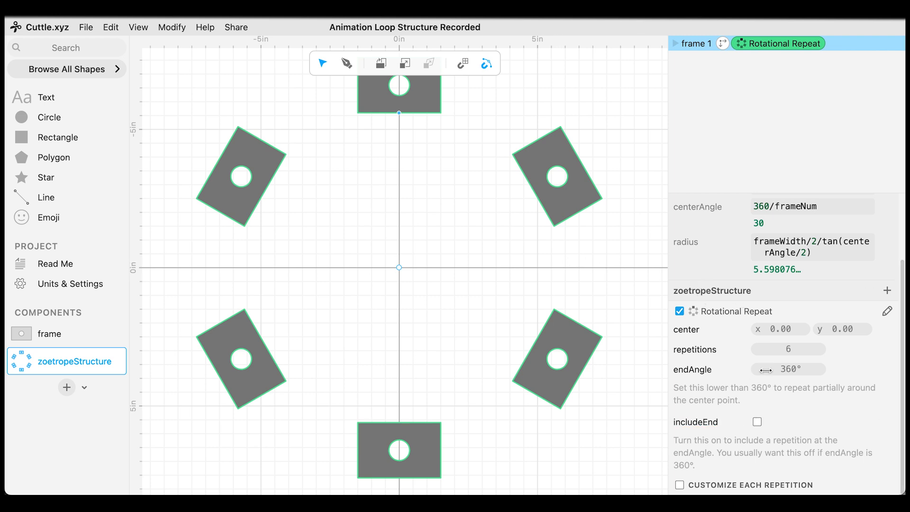
Step: Set the frame's Rotational Repeat repetitions to frameNum
{"action": "left_click", "coordinate": [790, 351]}
{"action": "type", "text": "frame"}
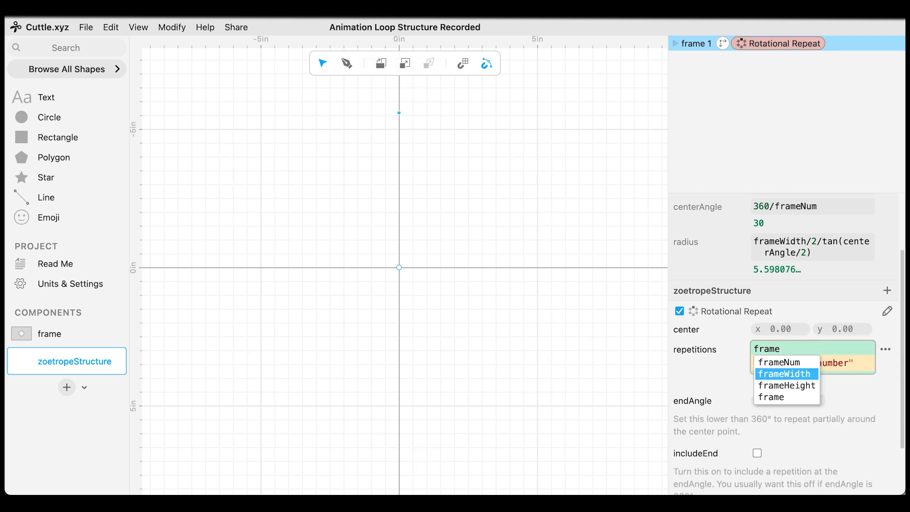
{"action": "type", "text": "\\"}
{"action": "key", "text": "BackSpace"}
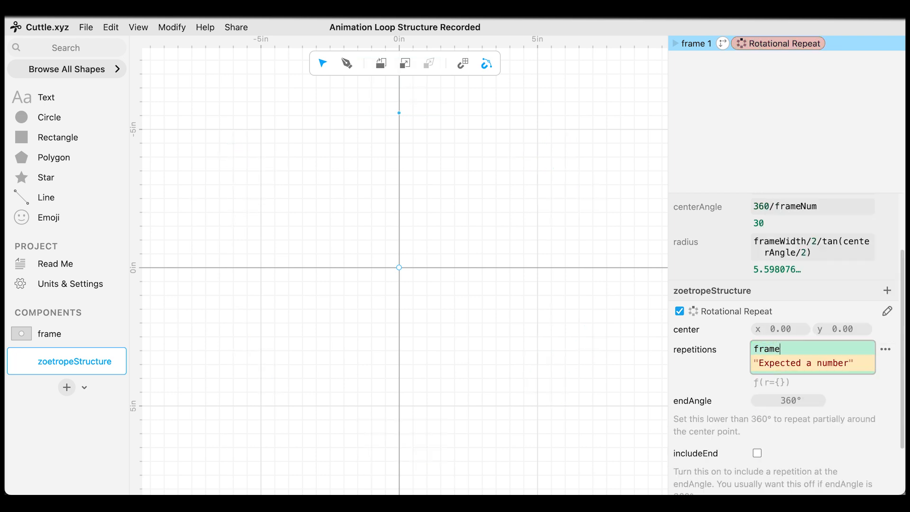
{"action": "type", "text": "nu"}
{"action": "key", "text": "Return"}
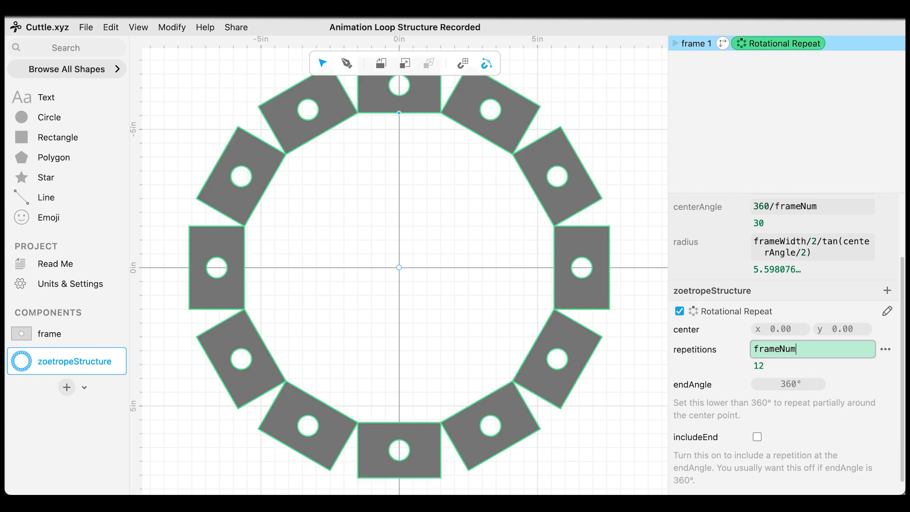
{"action": "key", "text": "Escape"}
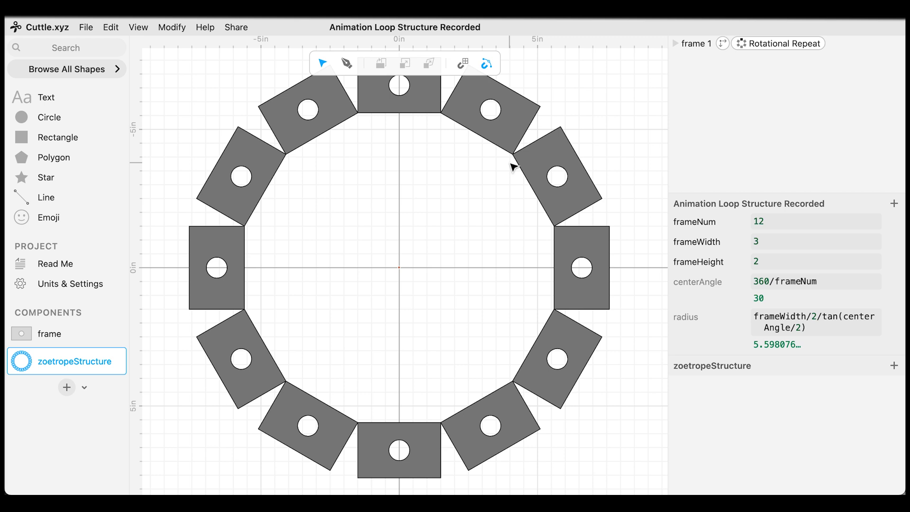
Step: Enable customizing each repetition in the frame's Rotational Repeat and rename its index variable to frameRep
{"action": "left_click", "coordinate": [403, 99]}
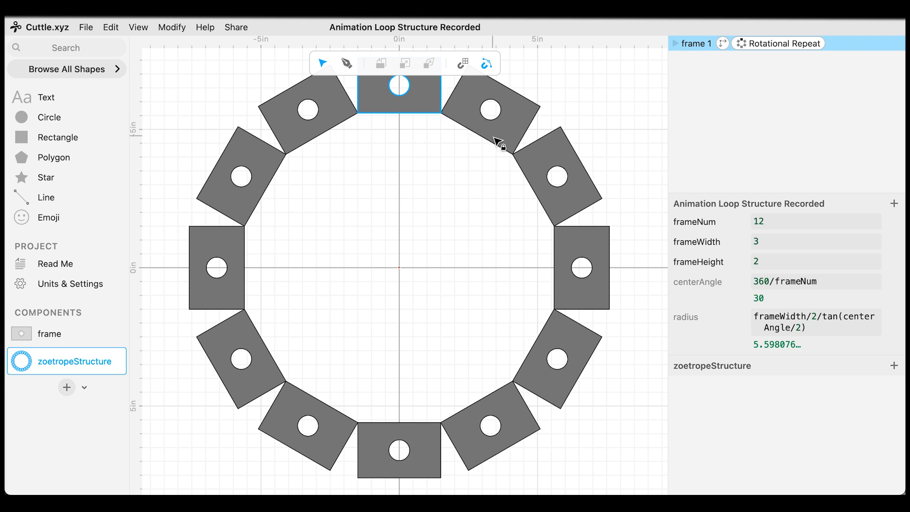
{"action": "left_click", "coordinate": [765, 45]}
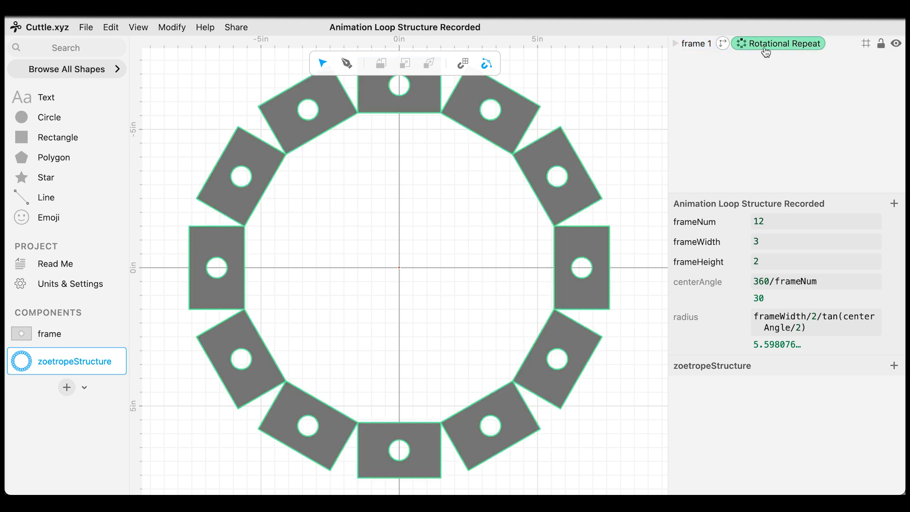
{"action": "scroll", "coordinate": [765, 341], "scroll_direction": "down", "scroll_amount": 3}
{"action": "scroll", "coordinate": [765, 343], "scroll_direction": "down", "scroll_amount": 1}
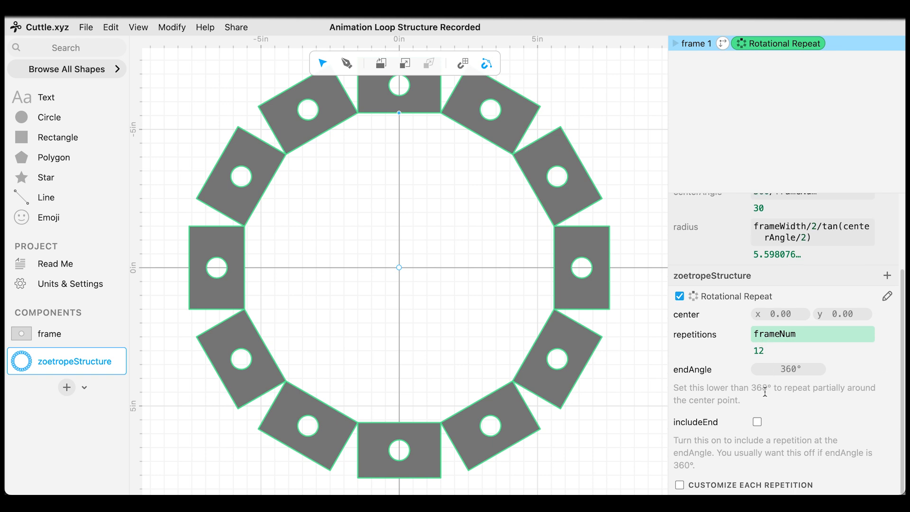
{"action": "left_click", "coordinate": [729, 485]}
{"action": "scroll", "coordinate": [706, 424], "scroll_direction": "down", "scroll_amount": 2}
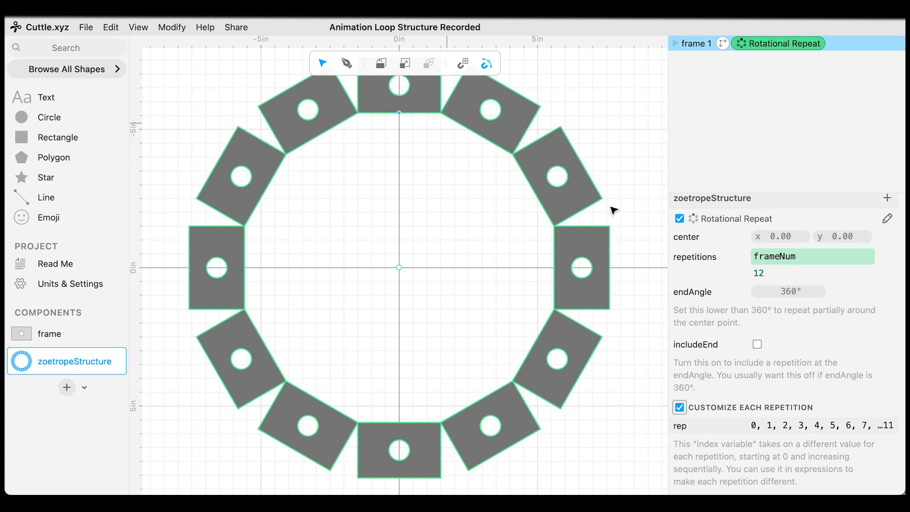
{"action": "left_click", "coordinate": [679, 426]}
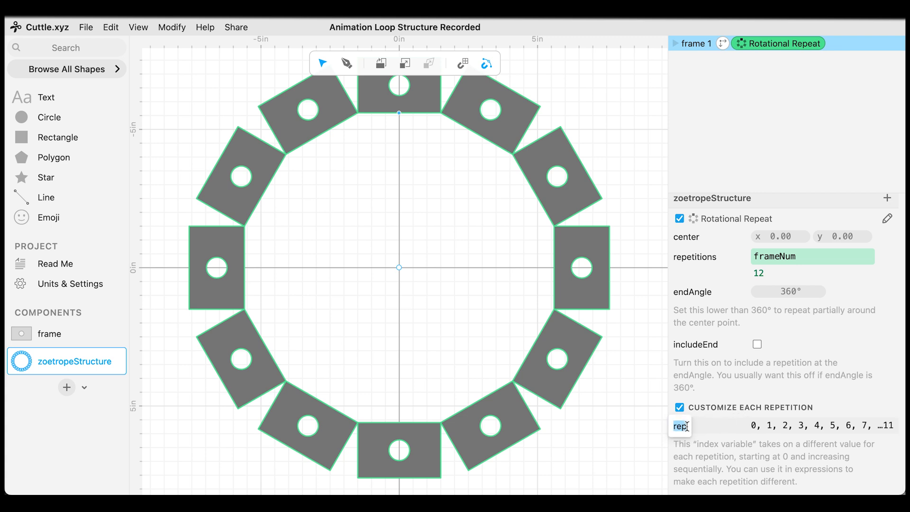
{"action": "type", "text": "frameRep"}
{"action": "key", "text": "Return"}
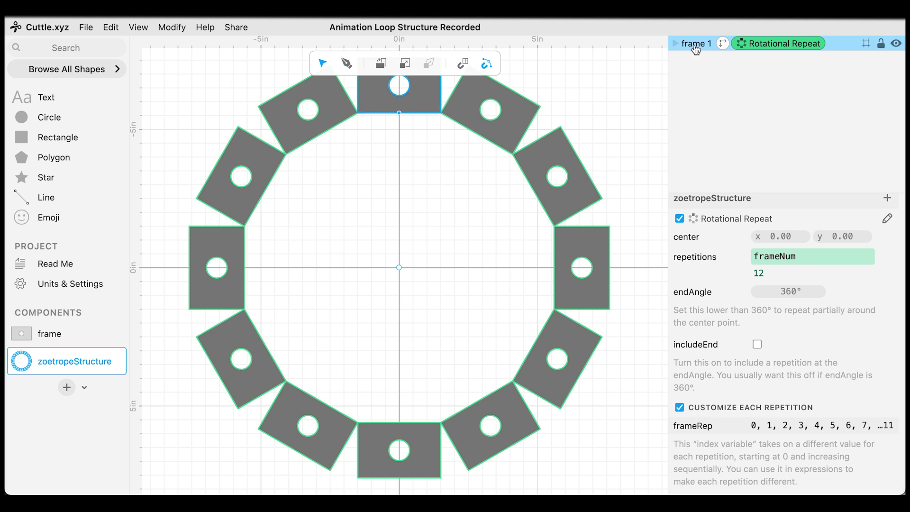
Step: Drive the placed frame's time parameter with the frameRep index variable
{"action": "scroll", "coordinate": [692, 51], "scroll_direction": "up", "scroll_amount": 4}
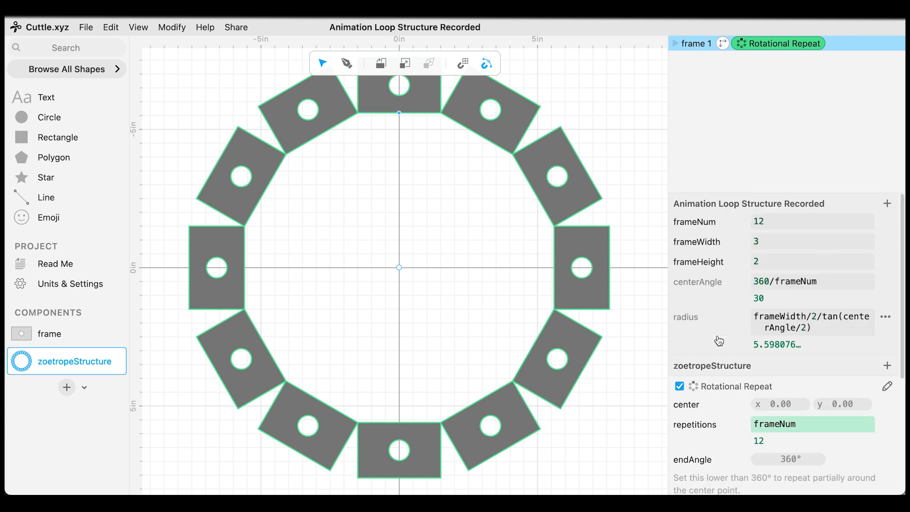
{"action": "left_click", "coordinate": [688, 47]}
{"action": "scroll", "coordinate": [697, 326], "scroll_direction": "down", "scroll_amount": 3}
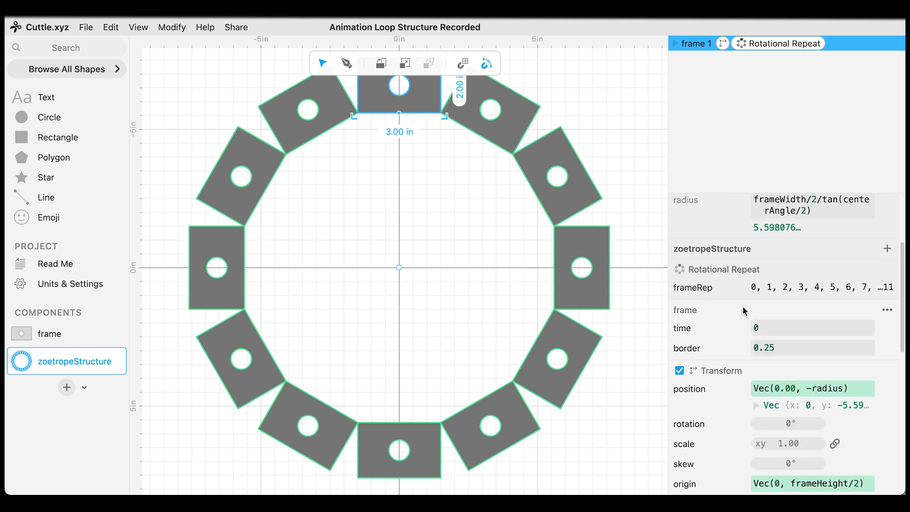
{"action": "left_click", "coordinate": [810, 324]}
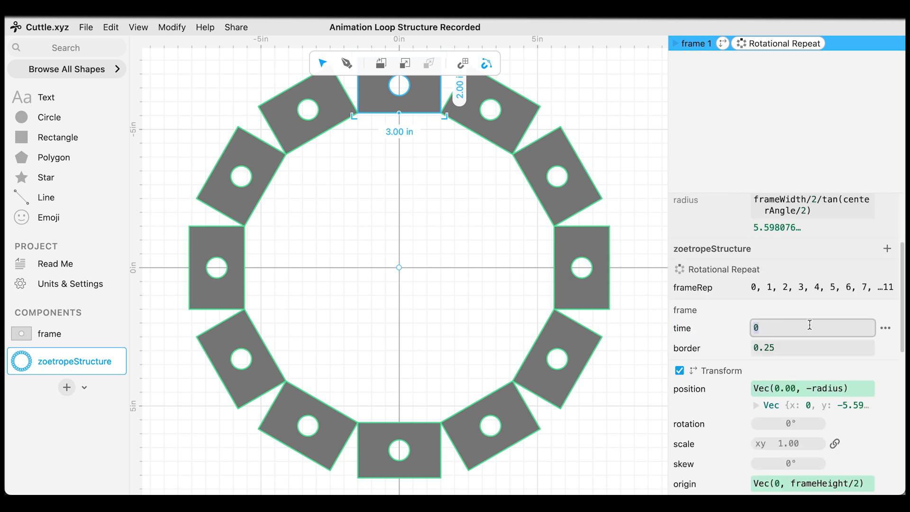
{"action": "type", "text": "frameRep"}
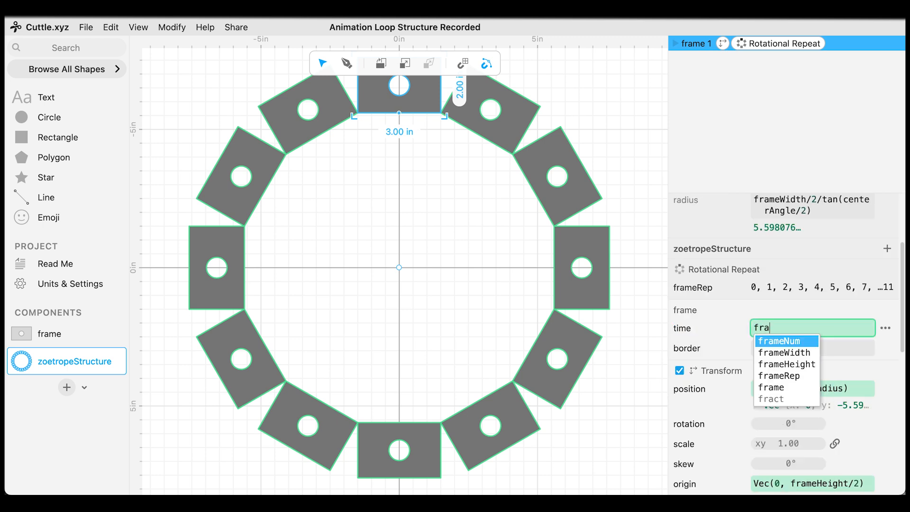
{"action": "left_click", "coordinate": [483, 254]}
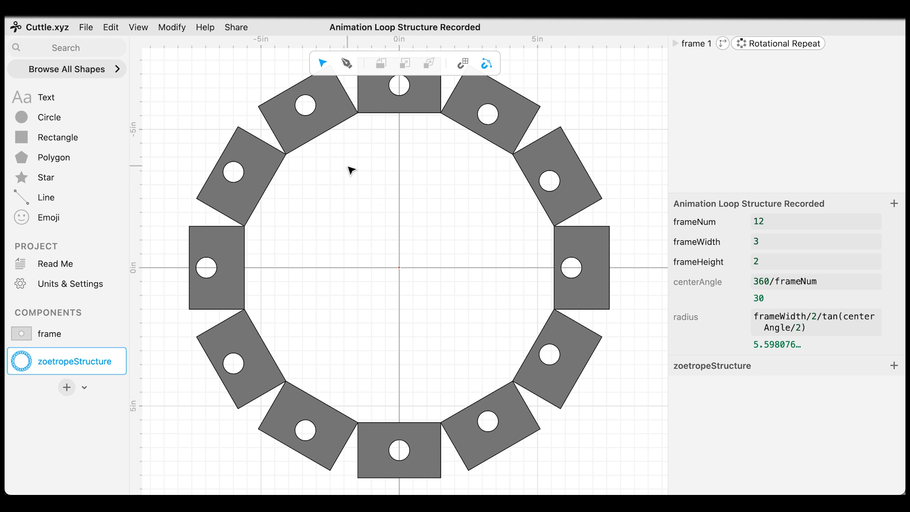
Step: Place a single-anchor path with the Pen tool inside the ring, at about x -1.31, y -5.00
{"action": "left_click", "coordinate": [336, 130]}
{"action": "left_click", "coordinate": [341, 150]}
{"action": "left_click", "coordinate": [347, 64]}
{"action": "left_click", "coordinate": [362, 129]}
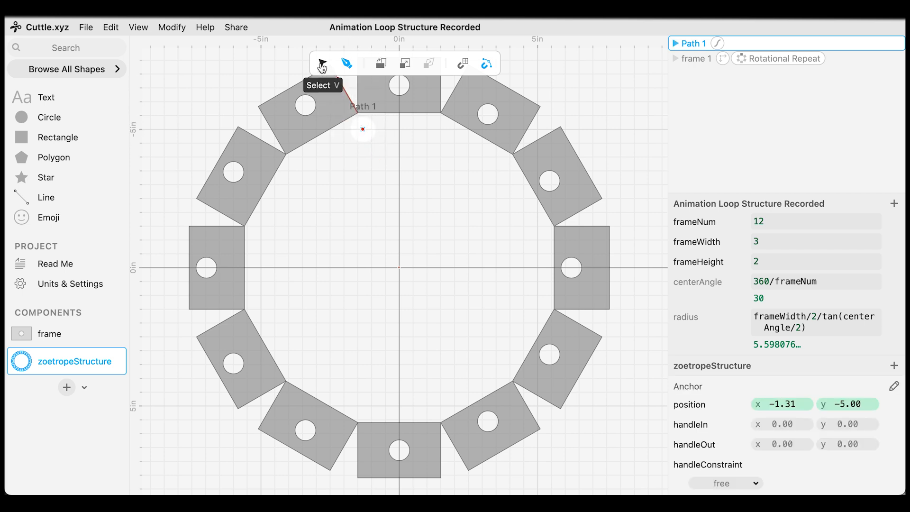
{"action": "left_click", "coordinate": [323, 64]}
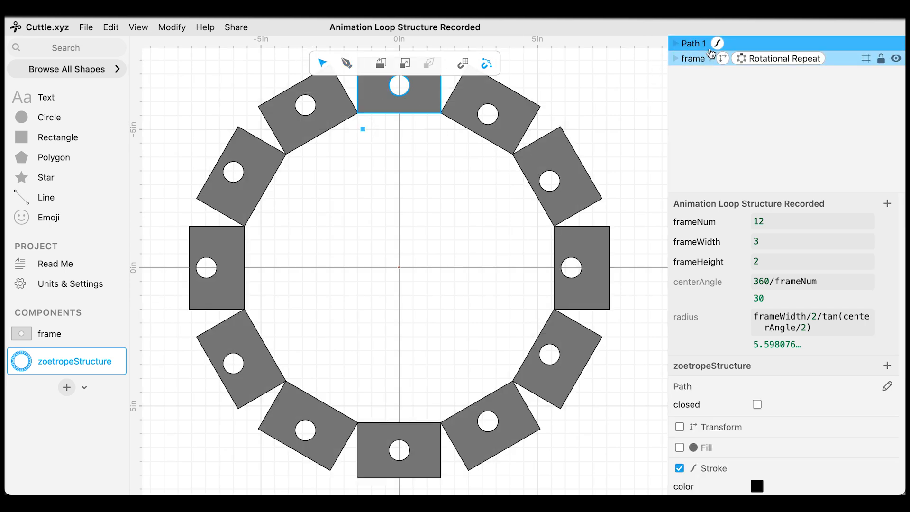
Step: Set the position of the new path's anchor to Vec(-frameWidth/2, -radius)
{"action": "left_click", "coordinate": [675, 43]}
{"action": "left_click", "coordinate": [704, 60]}
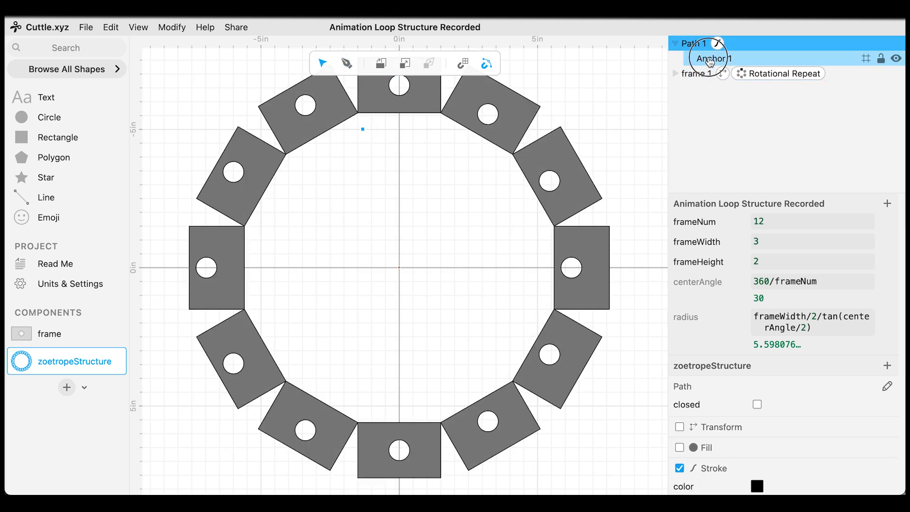
{"action": "left_click", "coordinate": [711, 59]}
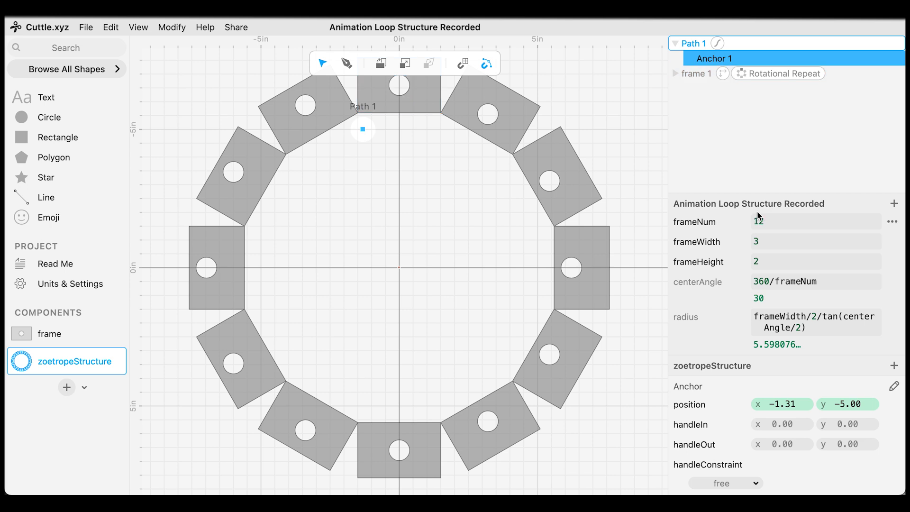
{"action": "left_click", "coordinate": [784, 405]}
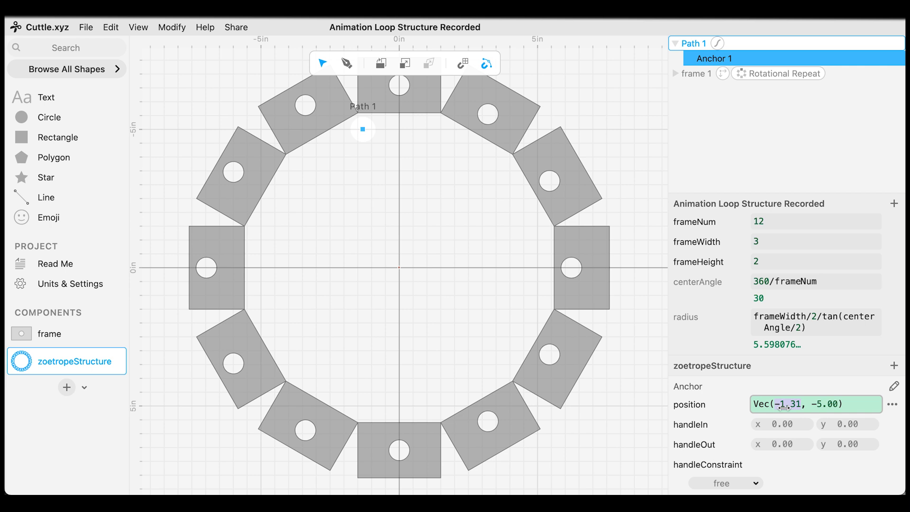
{"action": "type", "text": "-frame"}
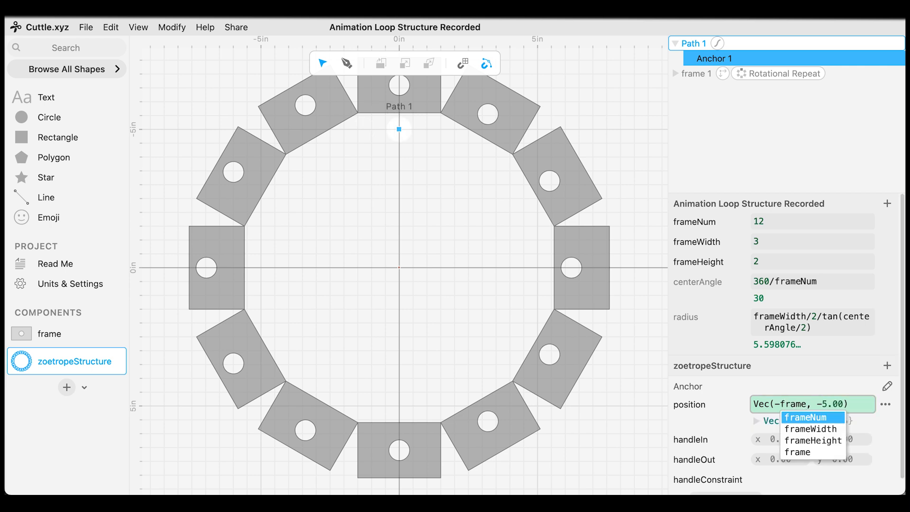
{"action": "key", "text": "Down"}
{"action": "key", "text": "Return"}
{"action": "type", "text": "/2"}
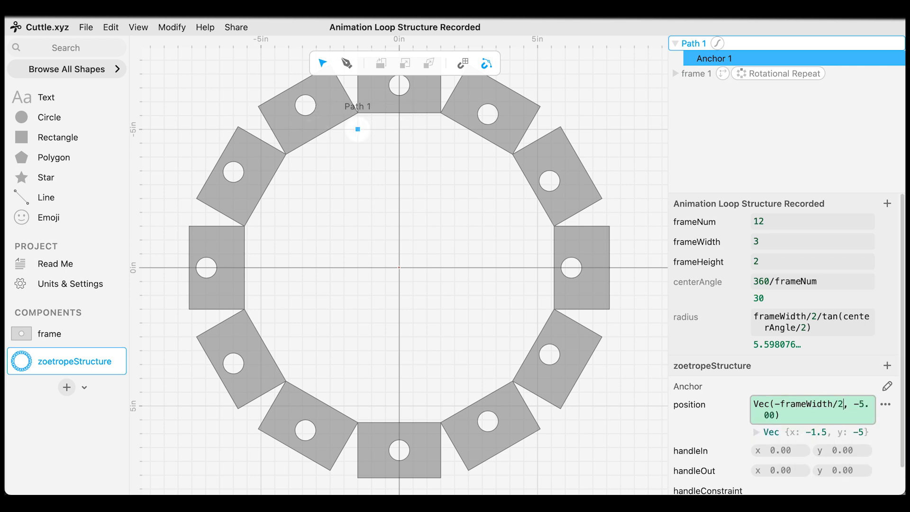
{"action": "double_click", "coordinate": [861, 404]}
{"action": "type", "text": "-ra"}
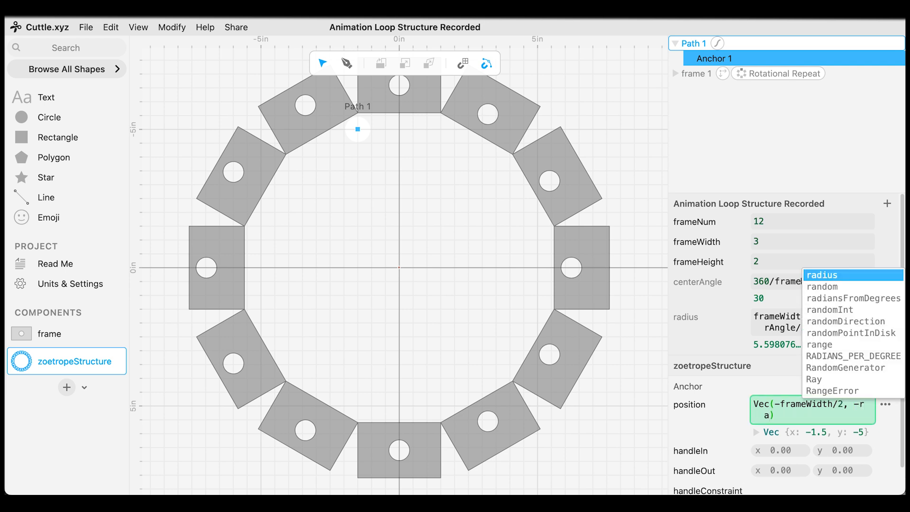
{"action": "key", "text": "Return"}
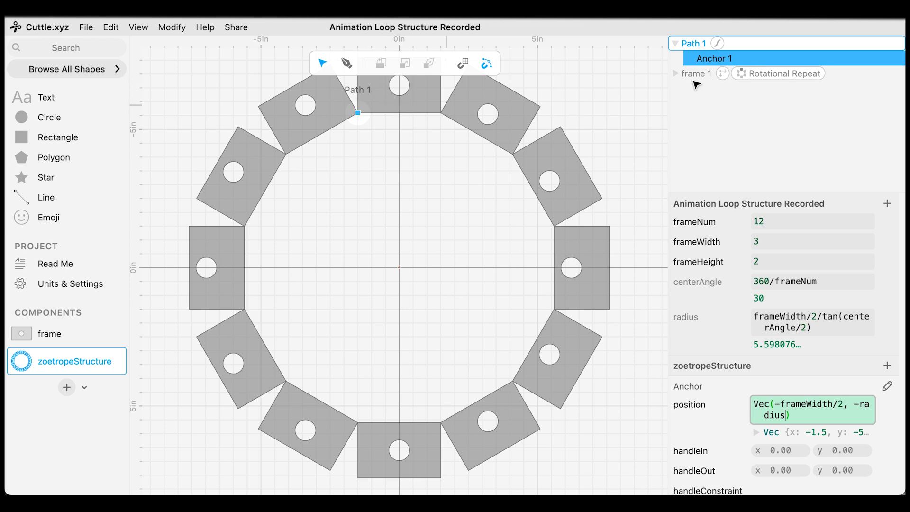
Step: Apply a Rotational Repeat modifier to the path's anchor and set its repetitions to frameNum
{"action": "left_click", "coordinate": [706, 58]}
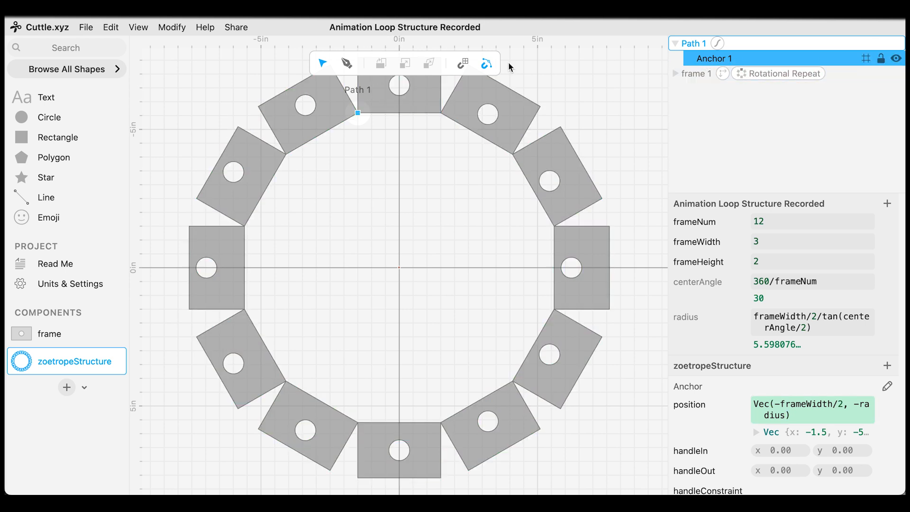
{"action": "left_click", "coordinate": [172, 30]}
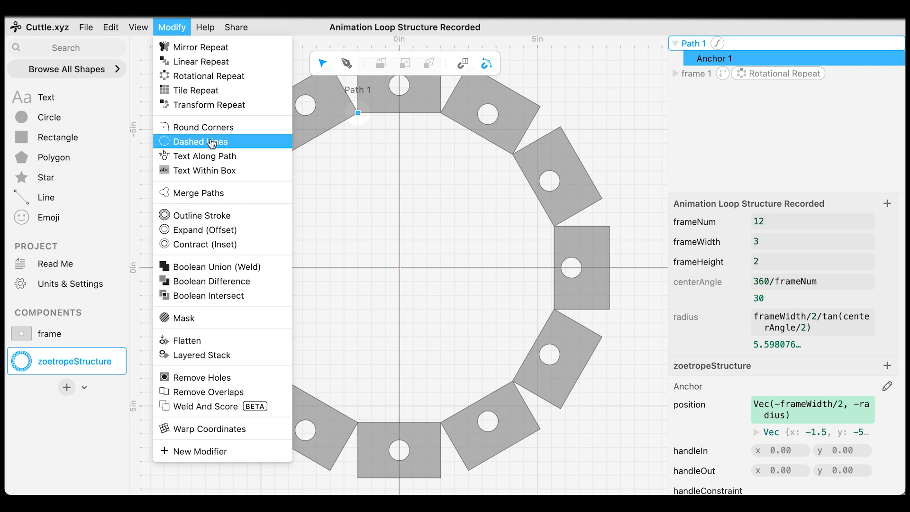
{"action": "left_click", "coordinate": [211, 77]}
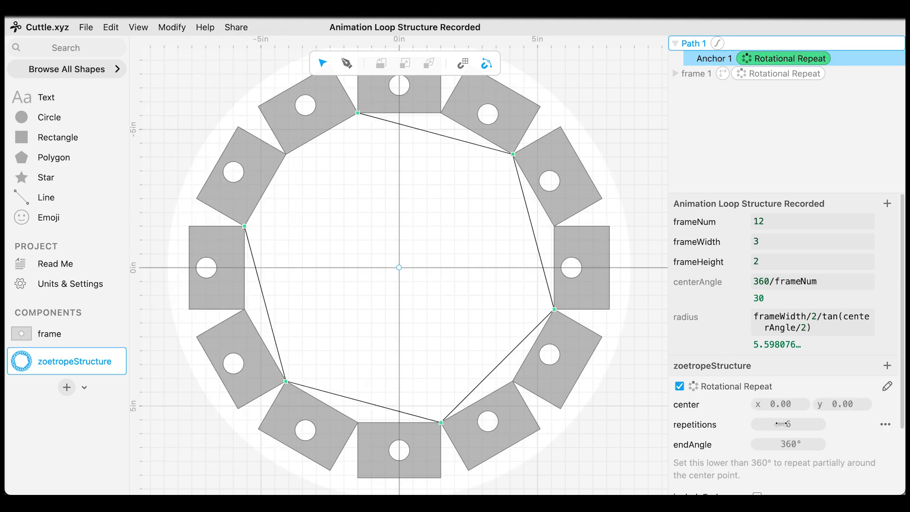
{"action": "left_click", "coordinate": [782, 423]}
{"action": "type", "text": "12"}
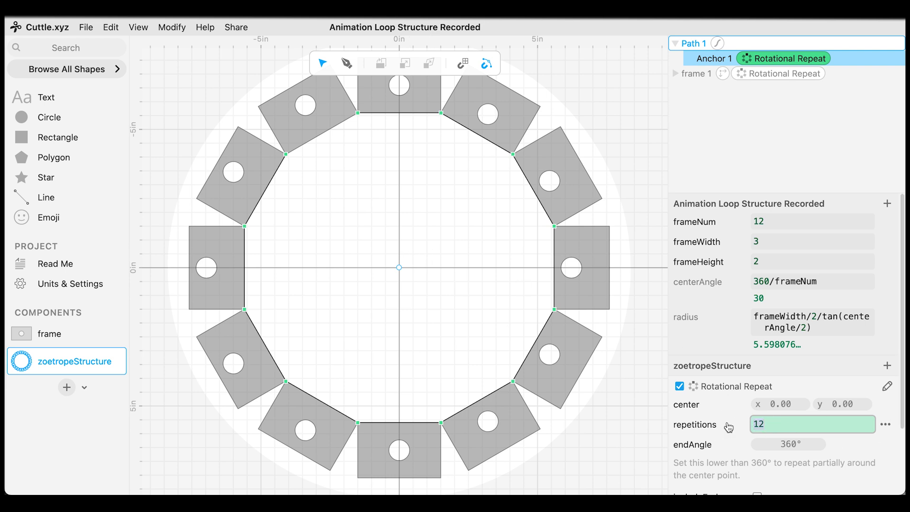
{"action": "key", "text": "BackSpace"}
{"action": "key", "text": "BackSpace"}
{"action": "type", "text": "frameNum"}
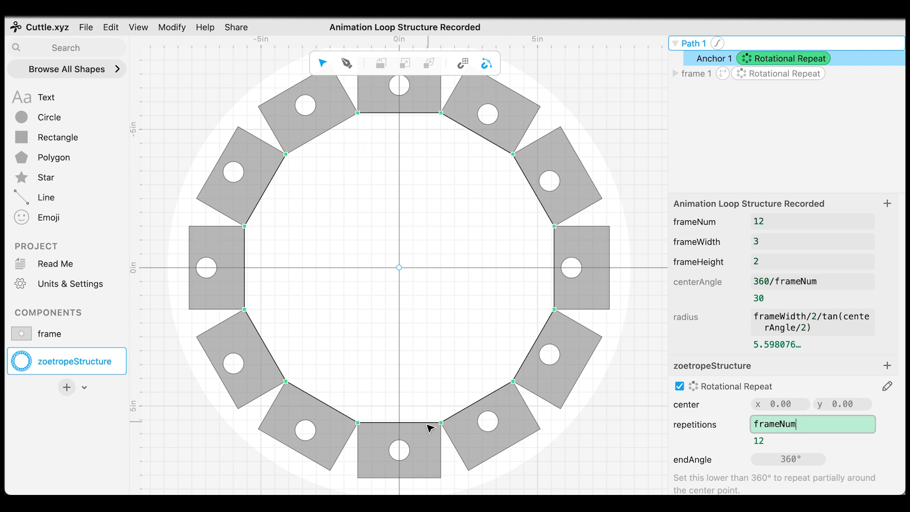
Step: Make the polygon path closed and turn on its fill
{"action": "left_click", "coordinate": [692, 43]}
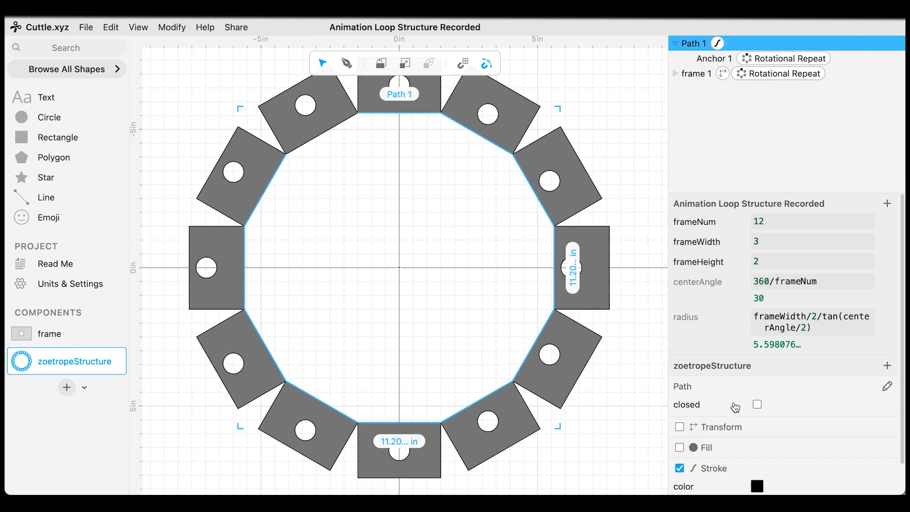
{"action": "left_click", "coordinate": [757, 405]}
{"action": "left_click", "coordinate": [680, 447]}
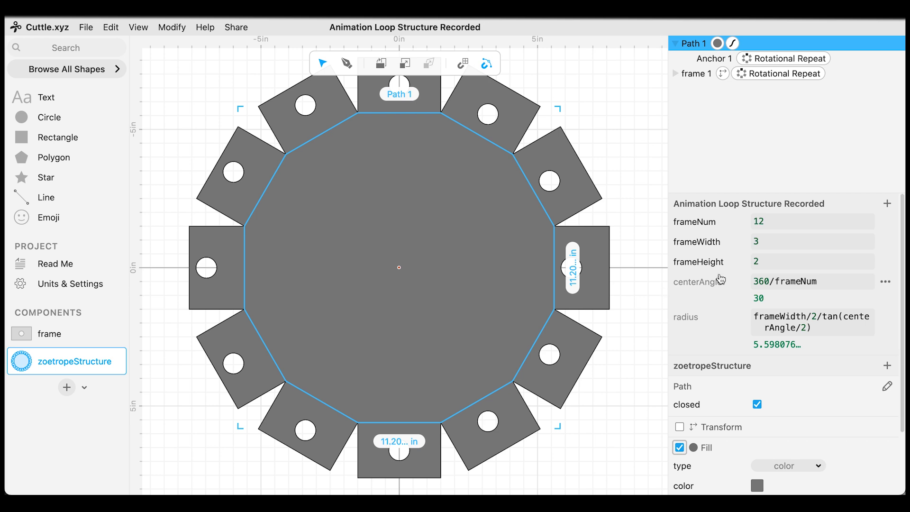
{"action": "mouse_move", "coordinate": [759, 221]}
{"action": "left_mouse_down"}
{"action": "mouse_move", "coordinate": [769, 226]}
{"action": "mouse_move", "coordinate": [760, 222]}
{"action": "left_mouse_up"}
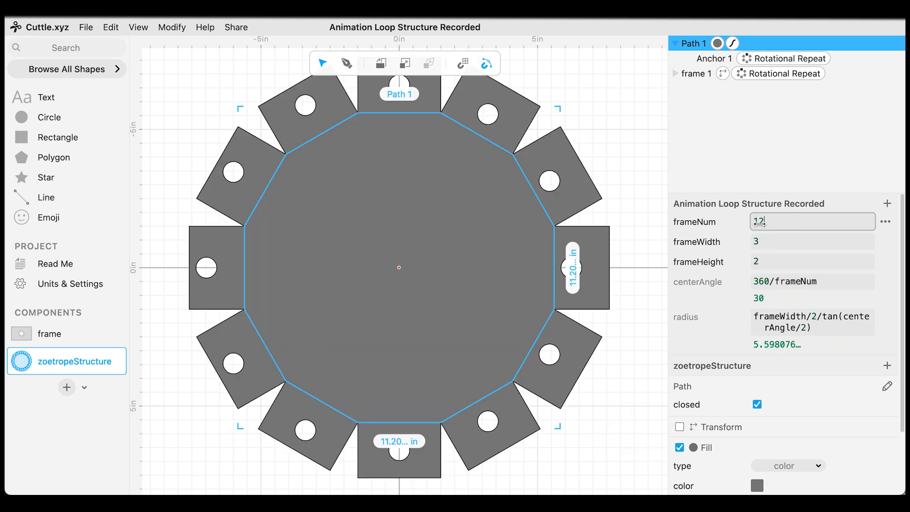
{"action": "left_click", "coordinate": [611, 99]}
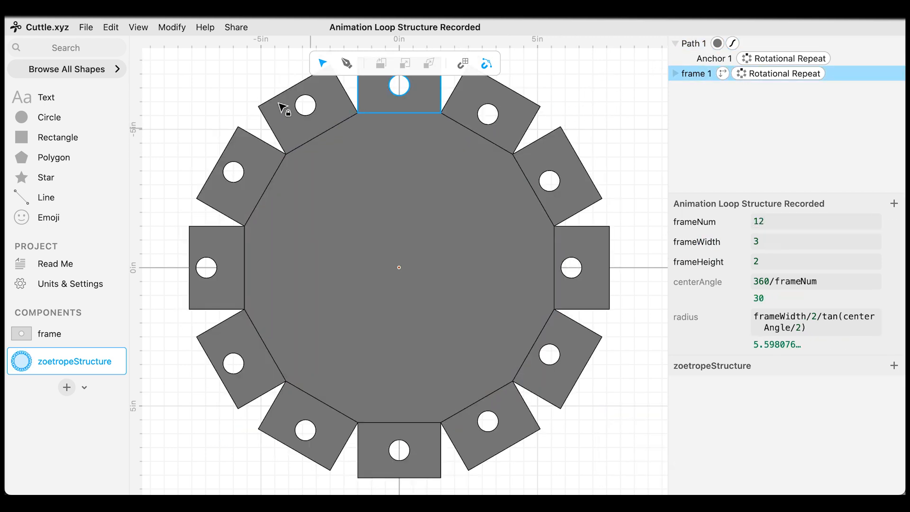
Step: Combine the central polygon path and the repeated frames into one shape with Boolean Union
{"action": "left_click_drag", "start_coordinate": [233, 84], "coordinate": [414, 249]}
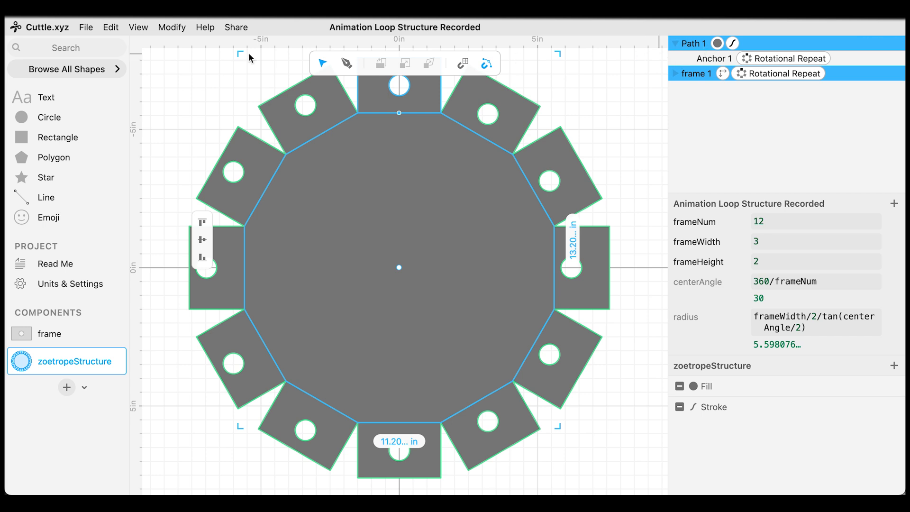
{"action": "left_click", "coordinate": [173, 29]}
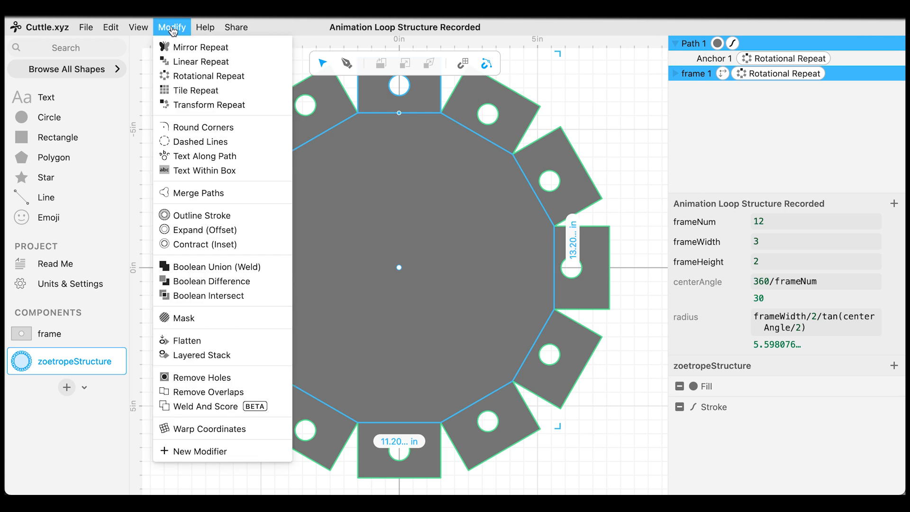
{"action": "left_click", "coordinate": [221, 268]}
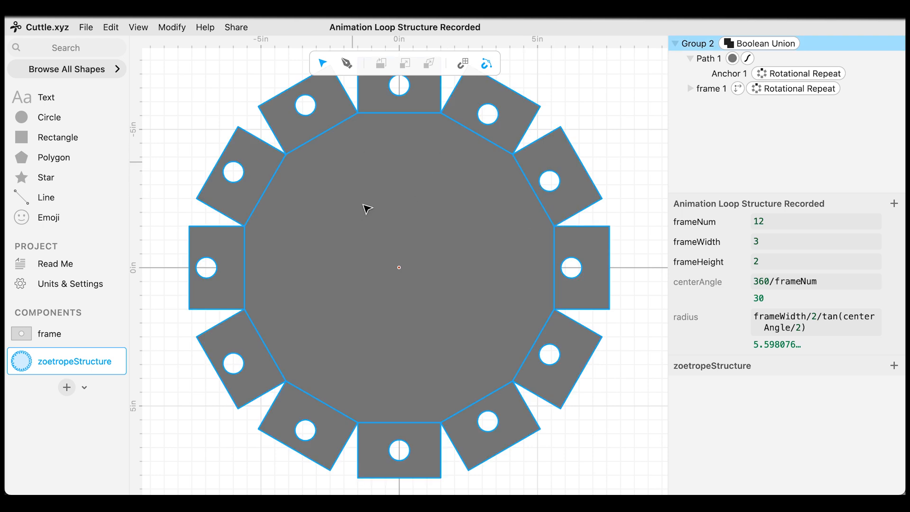
{"action": "left_click", "coordinate": [230, 88]}
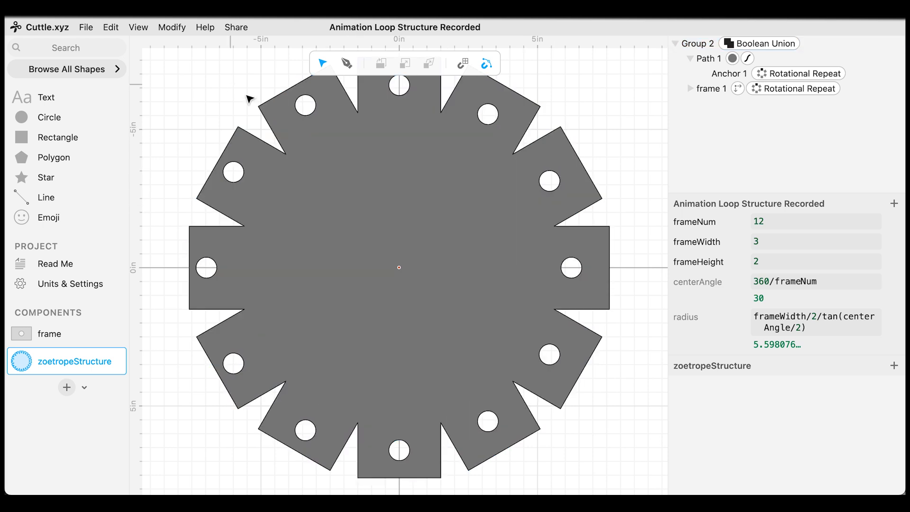
{"action": "left_click", "coordinate": [285, 138]}
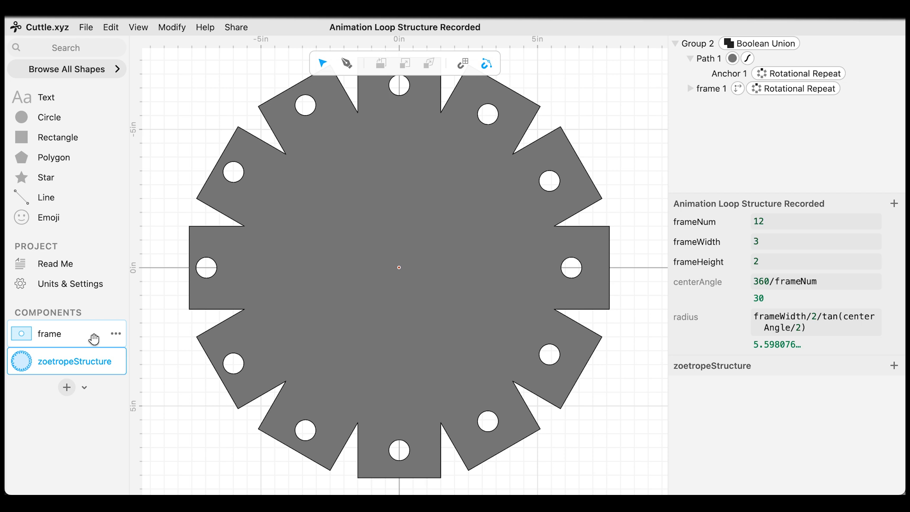
Step: Open the frame component for editing and add a tabWidth parameter set to frameWidth/4
{"action": "left_click", "coordinate": [94, 339]}
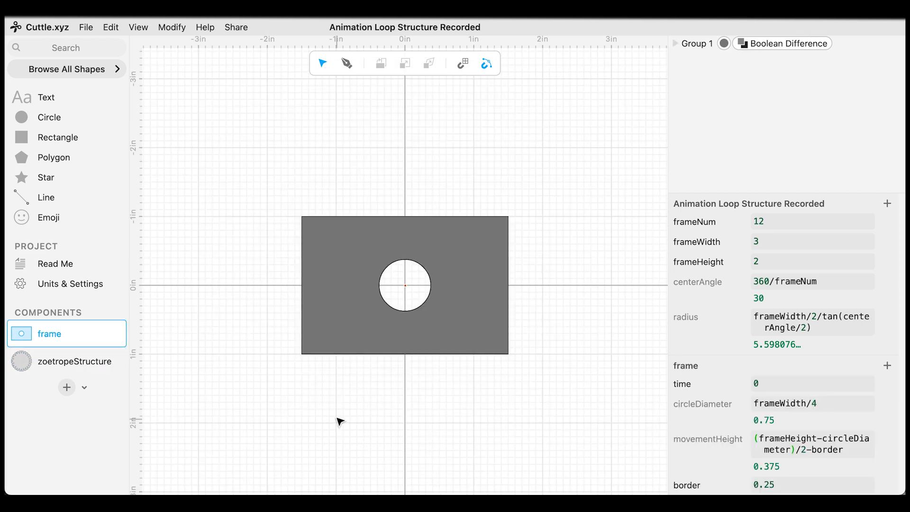
{"action": "scroll", "coordinate": [823, 340], "scroll_direction": "down", "scroll_amount": 1}
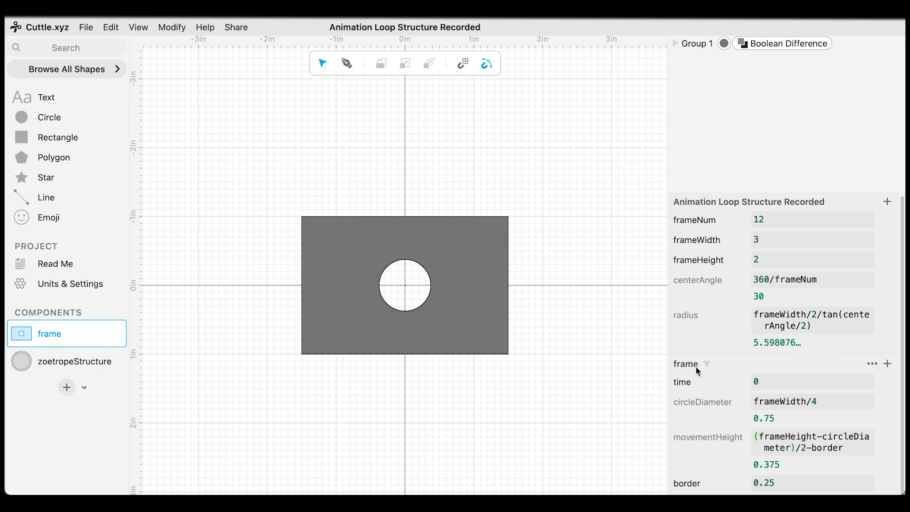
{"action": "left_click", "coordinate": [887, 364]}
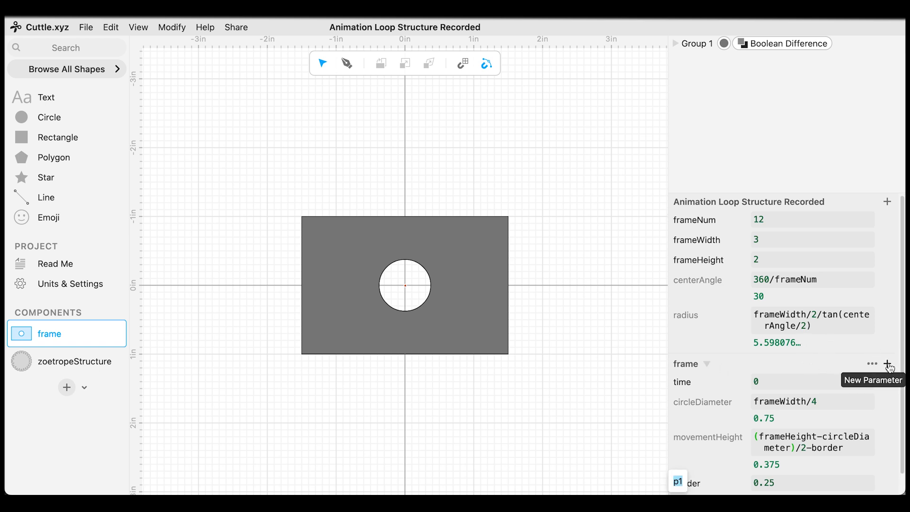
{"action": "scroll", "coordinate": [826, 362], "scroll_direction": "down", "scroll_amount": 1}
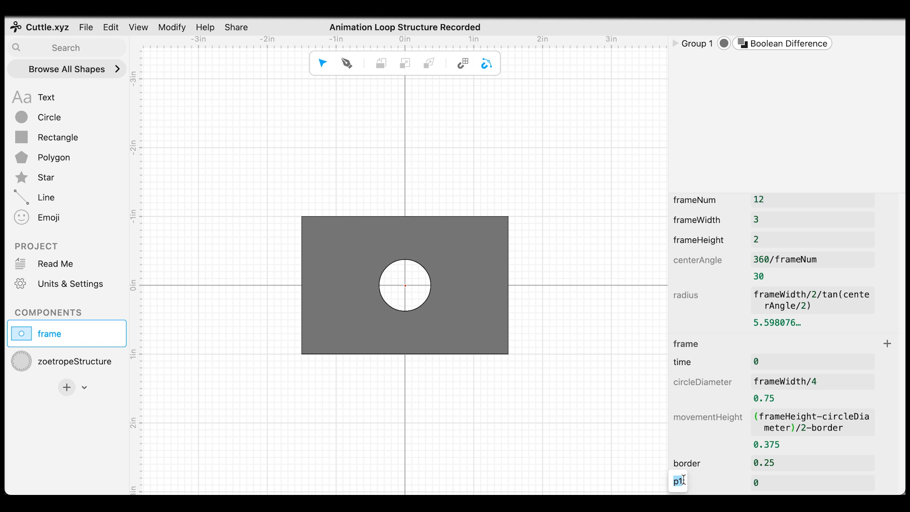
{"action": "type", "text": "tabWidth"}
{"action": "key", "text": "Tab"}
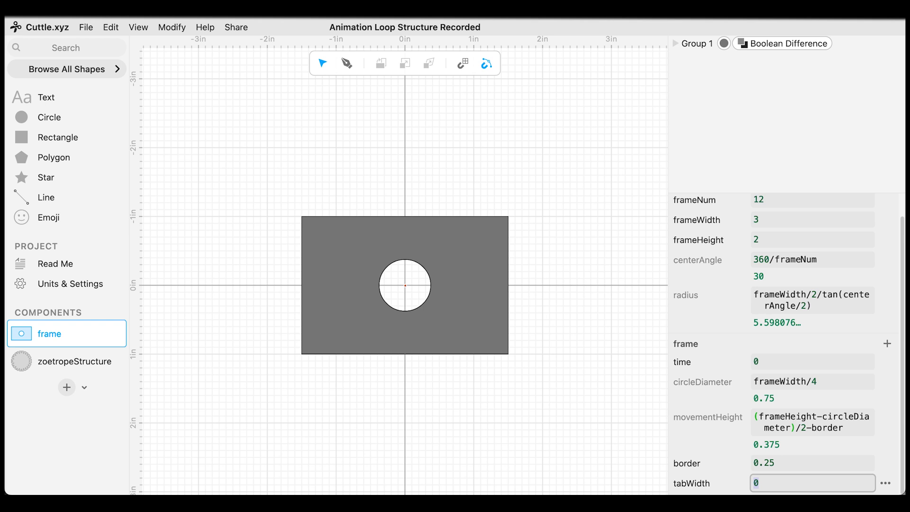
{"action": "type", "text": "fram"}
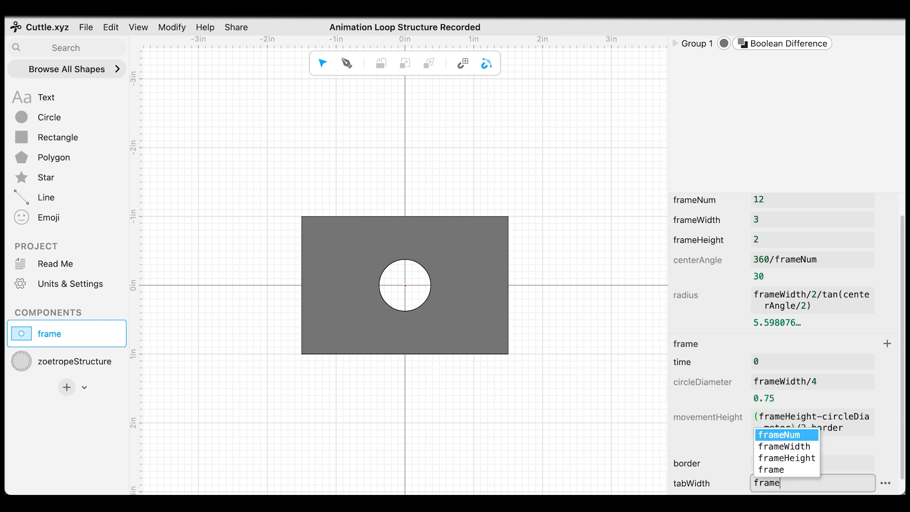
{"action": "type", "text": "e"}
{"action": "key", "text": "Down"}
{"action": "key", "text": "Return"}
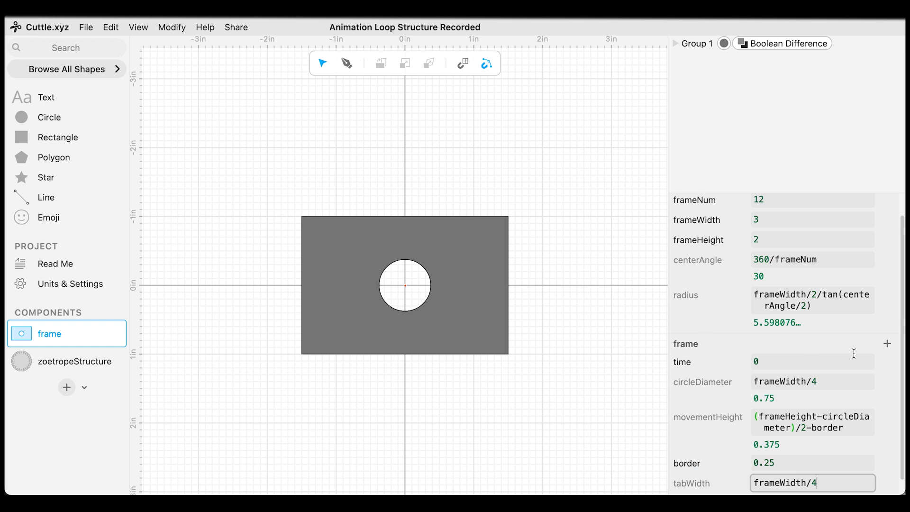
Step: Add a tabHeight parameter to the frame component and set it to 1/4
{"action": "left_click", "coordinate": [887, 344]}
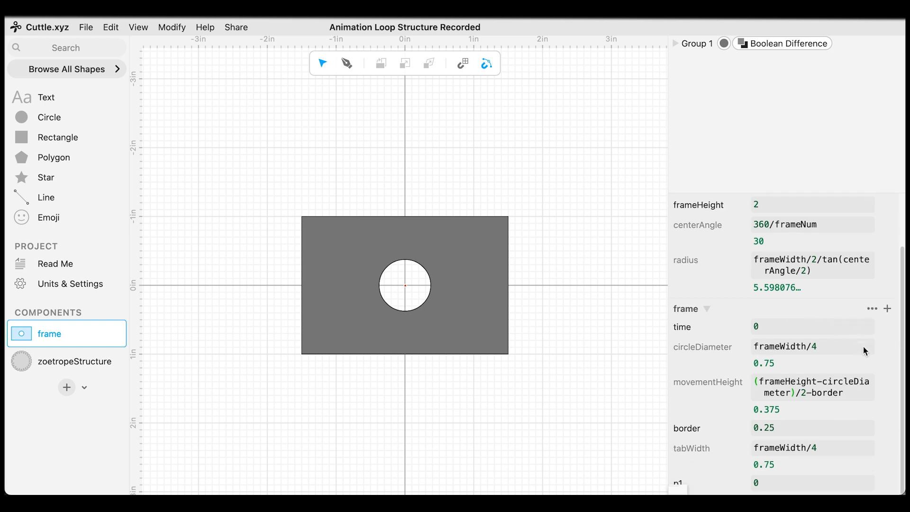
{"action": "left_click", "coordinate": [682, 482]}
{"action": "type", "text": "t"}
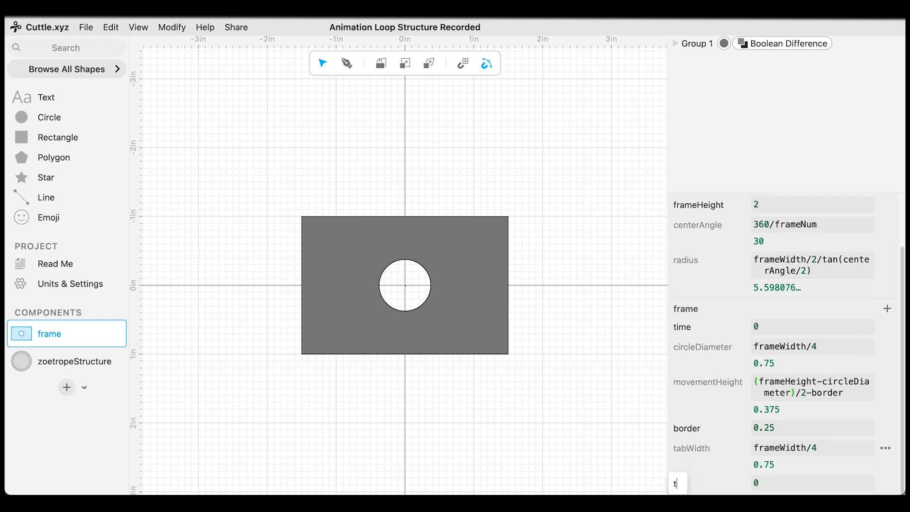
{"action": "type", "text": "abHeight"}
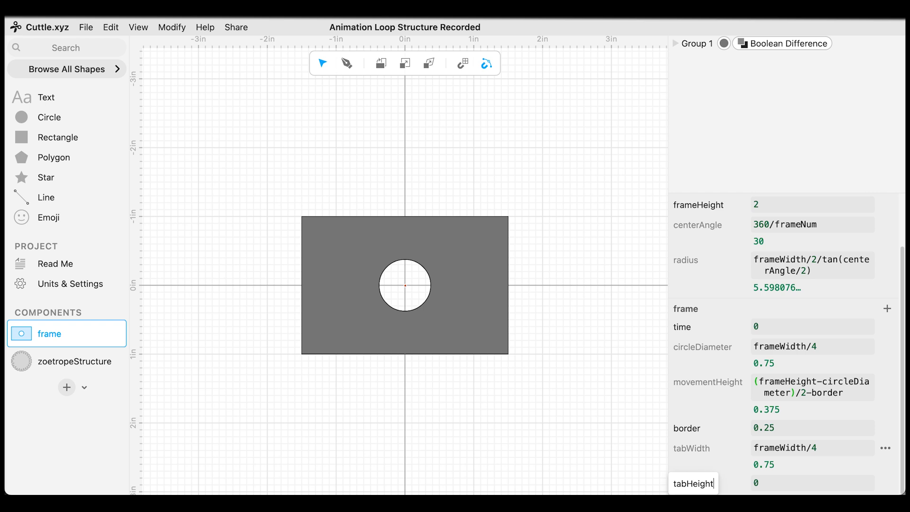
{"action": "key", "text": "Tab"}
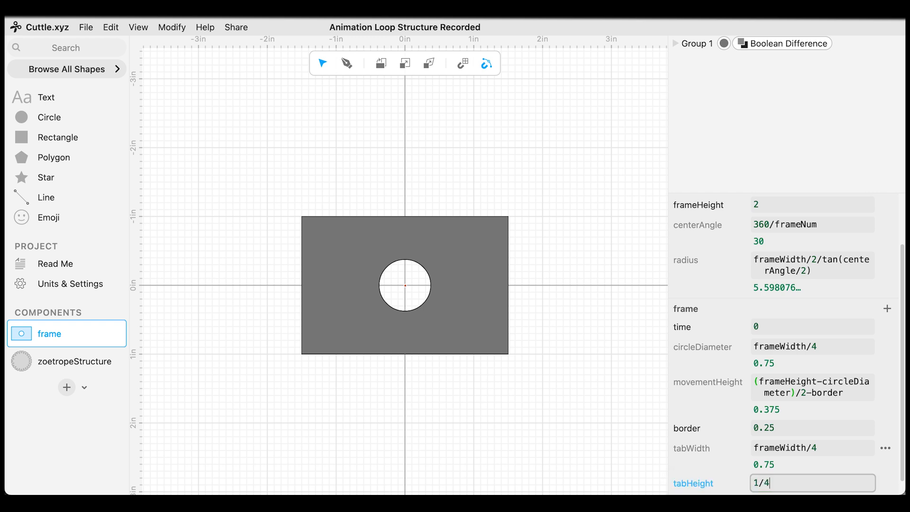
Step: Add a cutOffset parameter to the frame component and set it to tabWidth/2
{"action": "left_click", "coordinate": [888, 309]}
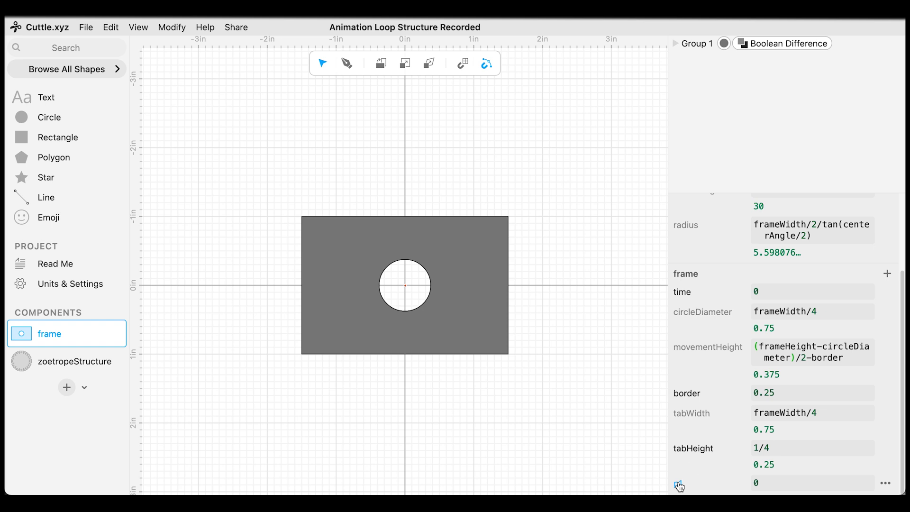
{"action": "left_click", "coordinate": [676, 483]}
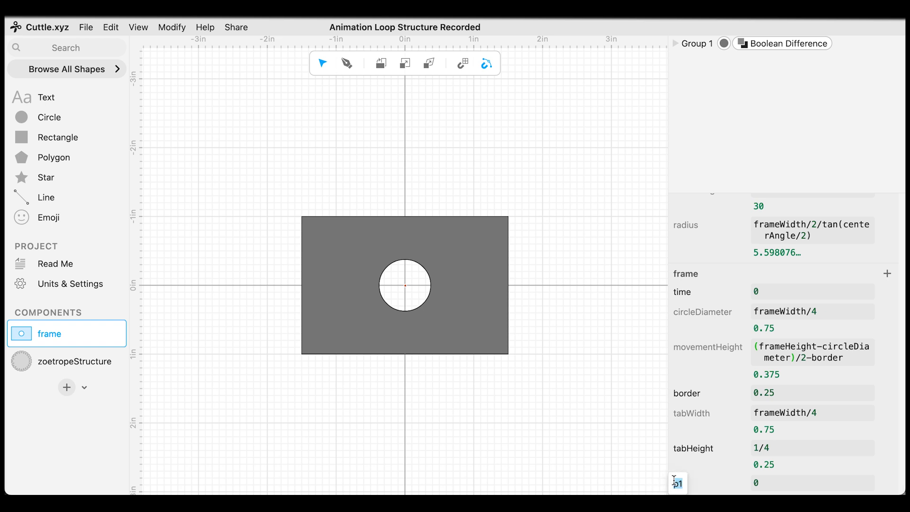
{"action": "type", "text": "cutOffset"}
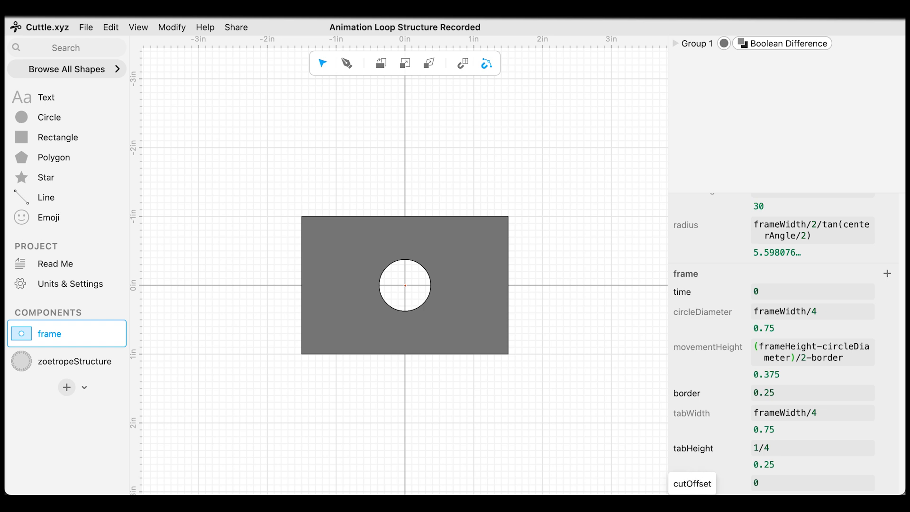
{"action": "key", "text": "Tab"}
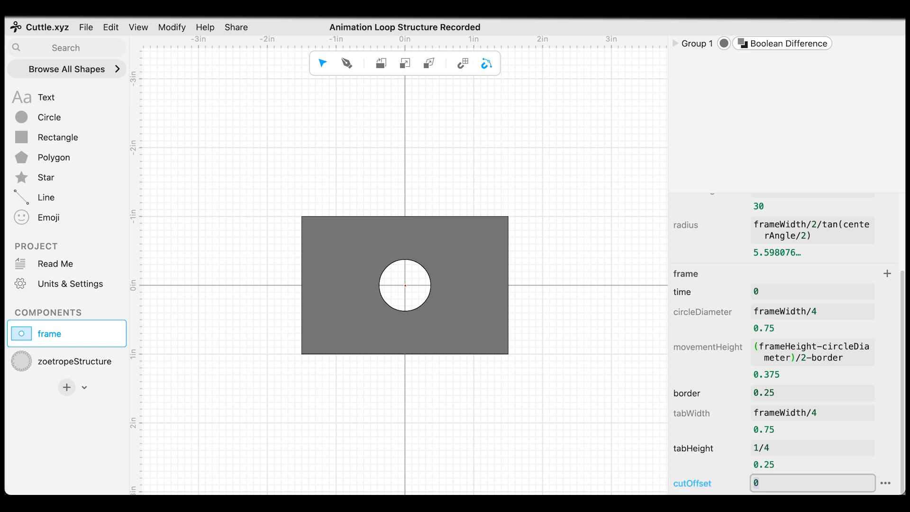
{"action": "type", "text": "ab"}
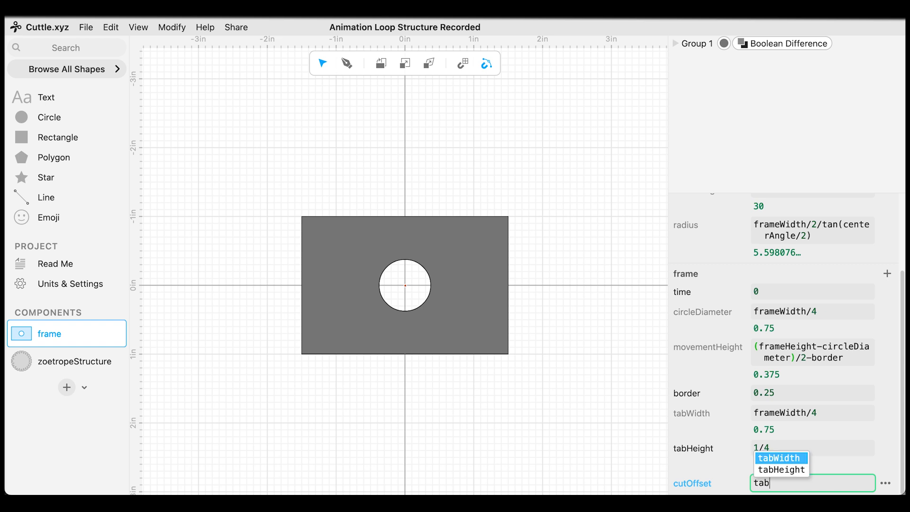
{"action": "key", "text": "Return"}
{"action": "type", "text": "/2"}
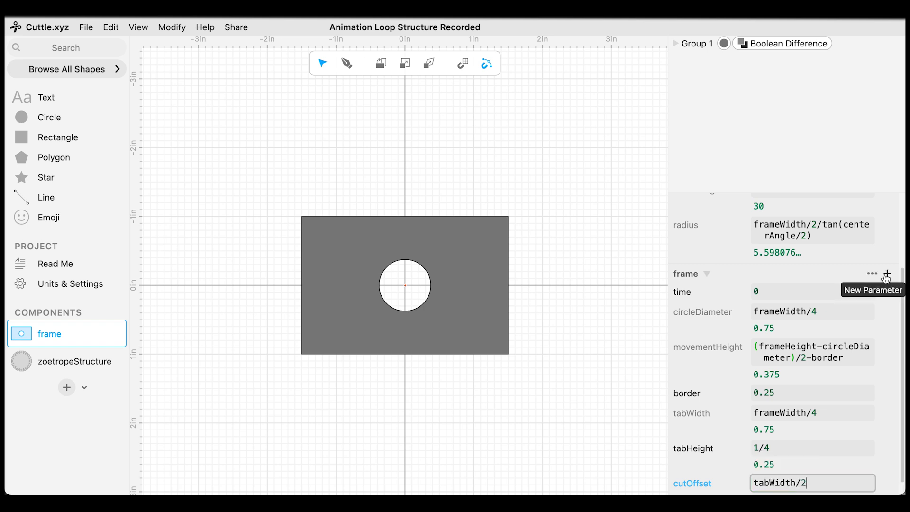
{"action": "key", "text": "Return"}
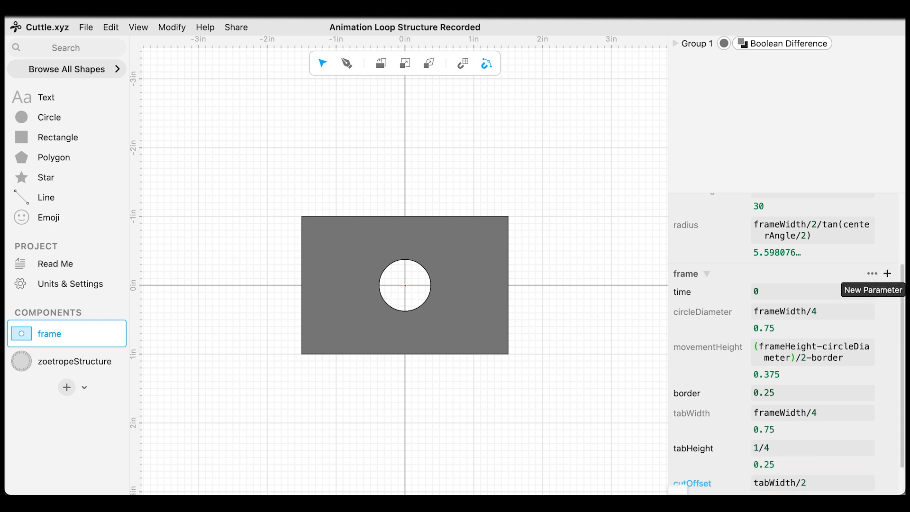
Step: Add a cutDepth parameter to the frame component and set it to tabHeight*3/5
{"action": "type", "text": "cutDept"}
{"action": "type", "text": "h"}
{"action": "key", "text": "Return"}
{"action": "scroll", "coordinate": [860, 310], "scroll_direction": "down", "scroll_amount": 2}
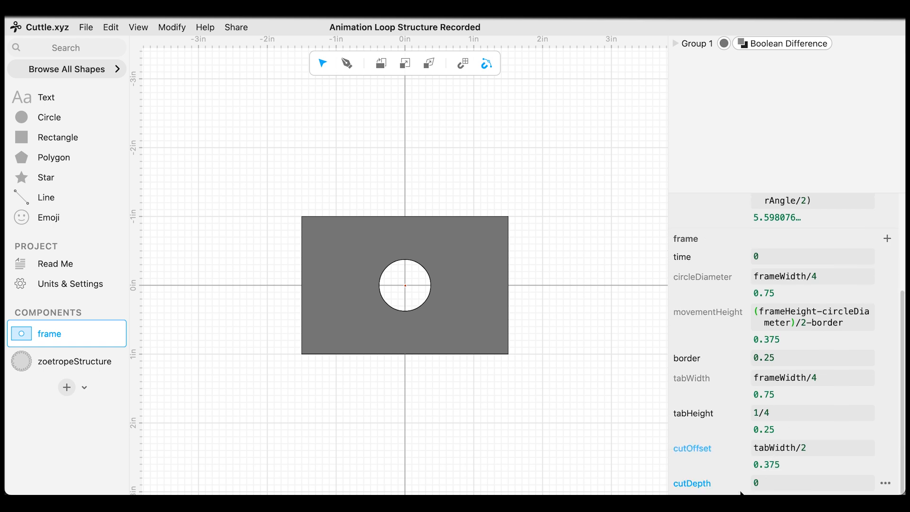
{"action": "left_click", "coordinate": [777, 478]}
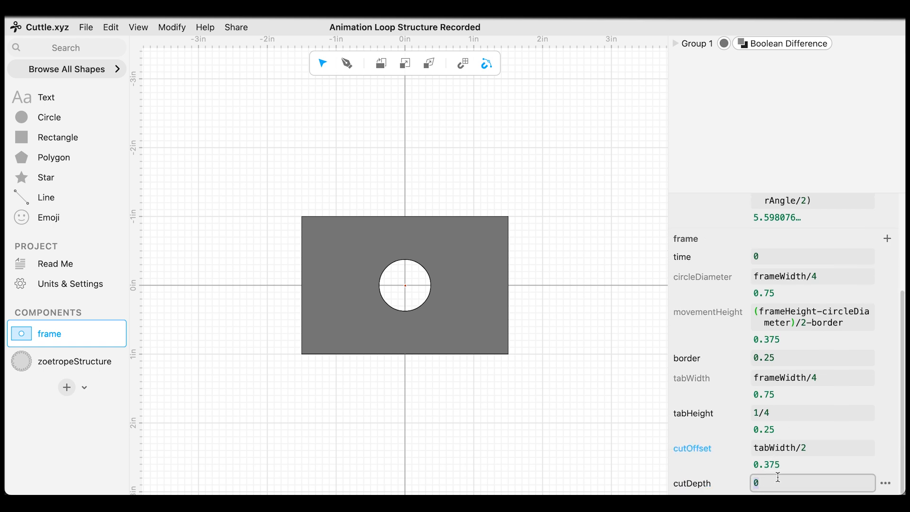
{"action": "type", "text": "tab"}
{"action": "key", "text": "Down"}
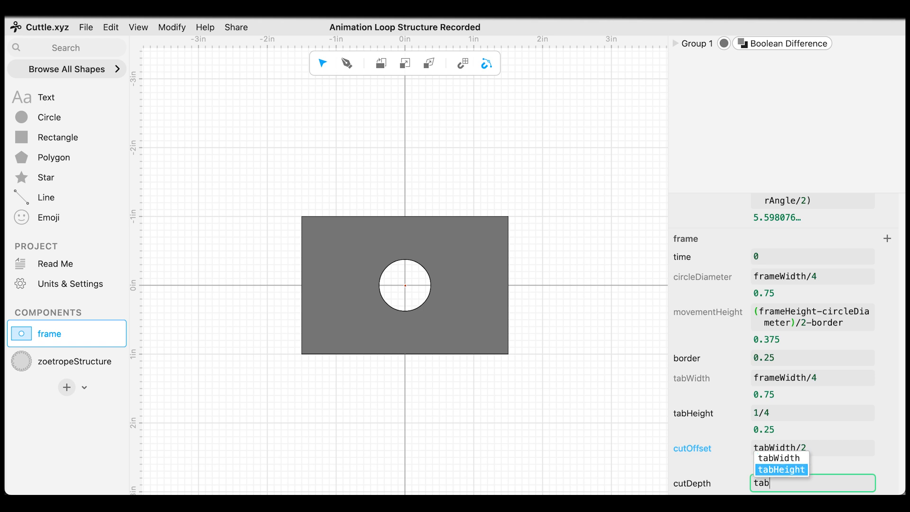
{"action": "key", "text": "Return"}
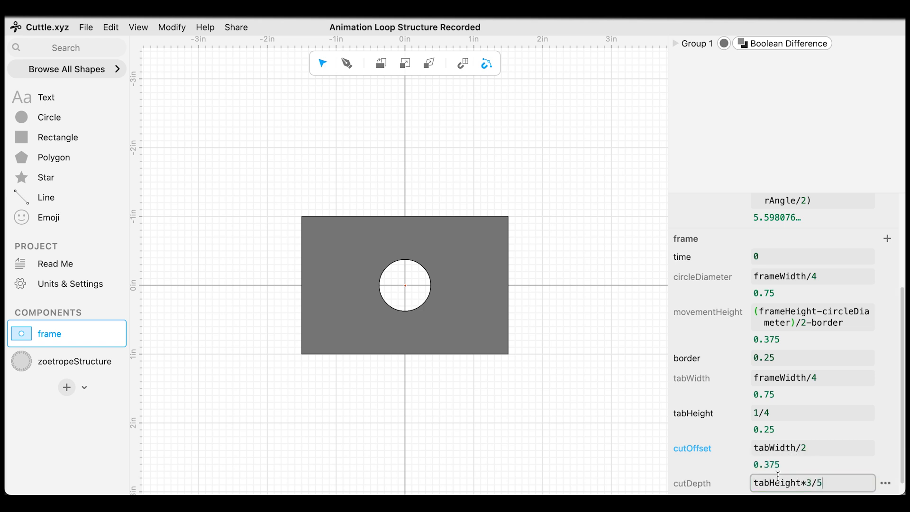
{"action": "type", "text": "*3/5"}
{"action": "key", "text": "Return"}
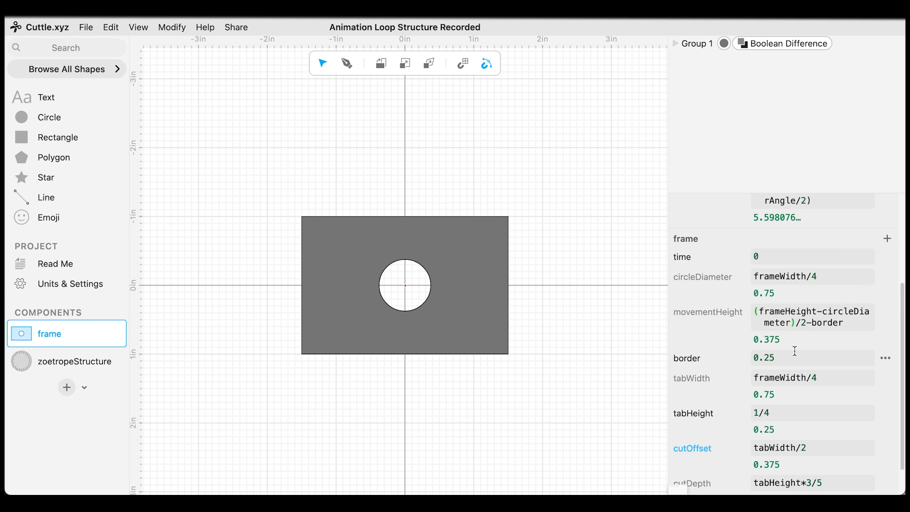
Step: Name another new frame parameter slitWidth and set it to 0.03
{"action": "scroll", "coordinate": [795, 351], "scroll_direction": "down", "scroll_amount": 1}
{"action": "left_click", "coordinate": [681, 484]}
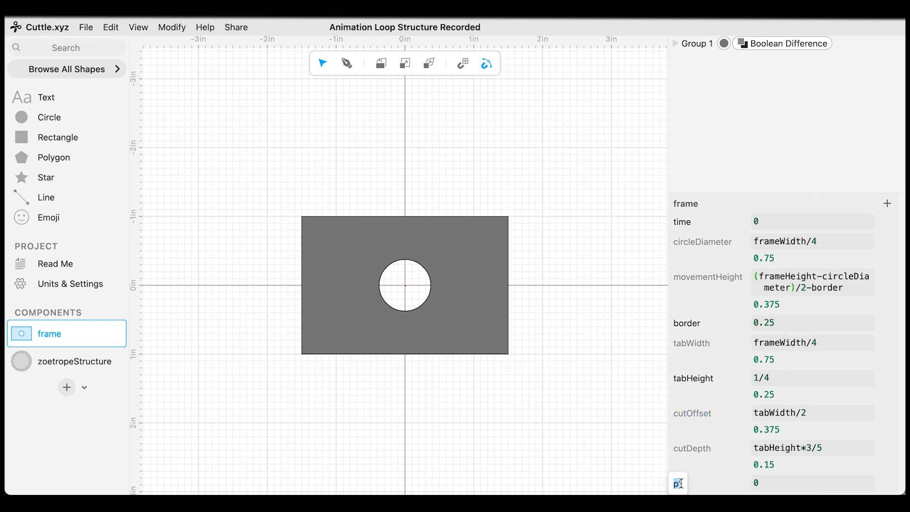
{"action": "type", "text": "slitWidth"}
{"action": "key", "text": "Tab"}
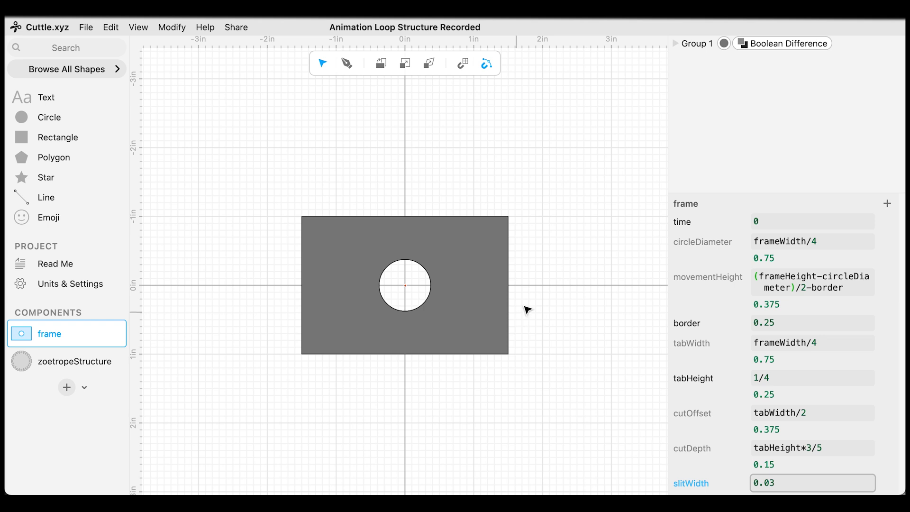
{"action": "left_click", "coordinate": [550, 293]}
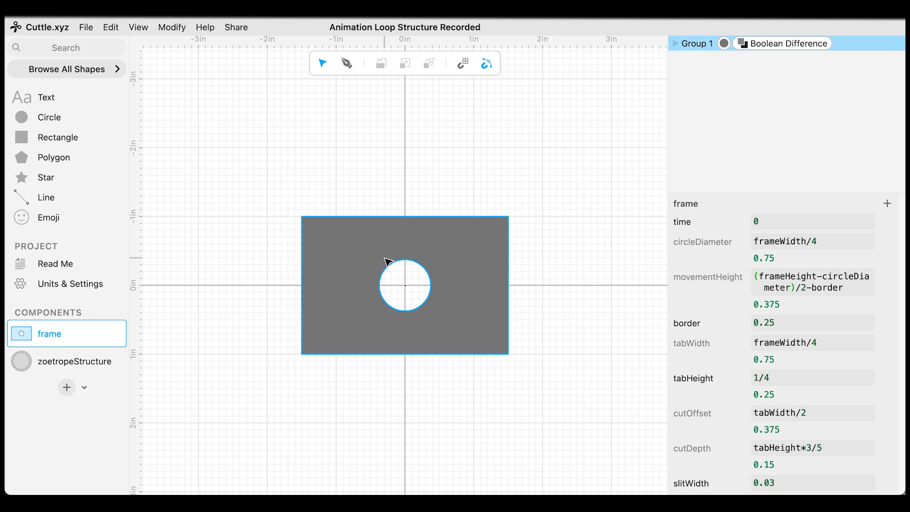
Step: Add a rectangle above the frame shape and set its origin to -.5, -.5
{"action": "left_click_drag", "start_coordinate": [70, 140], "coordinate": [427, 142]}
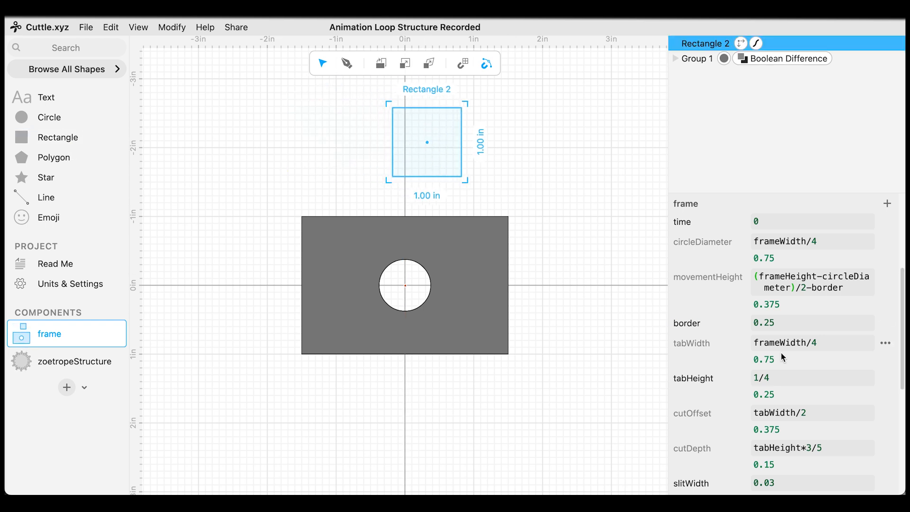
{"action": "scroll", "coordinate": [781, 352], "scroll_direction": "down", "scroll_amount": 5}
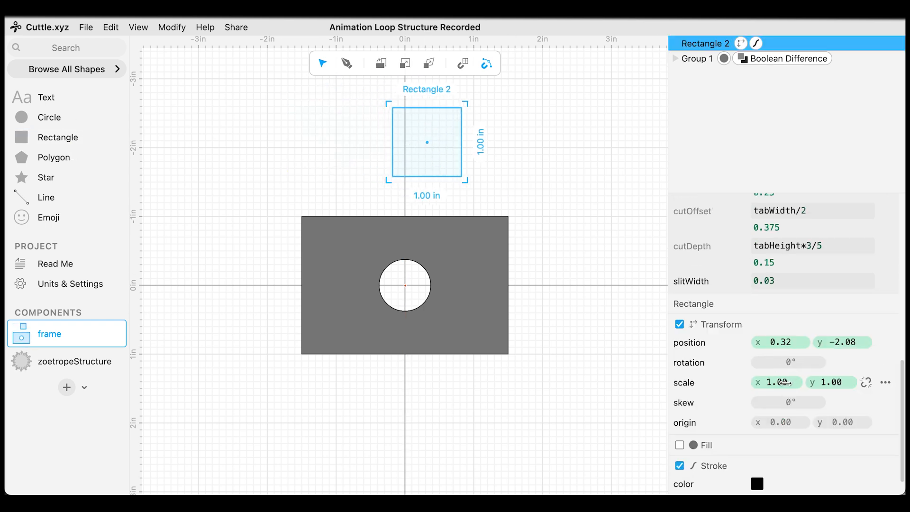
{"action": "left_click", "coordinate": [776, 422]}
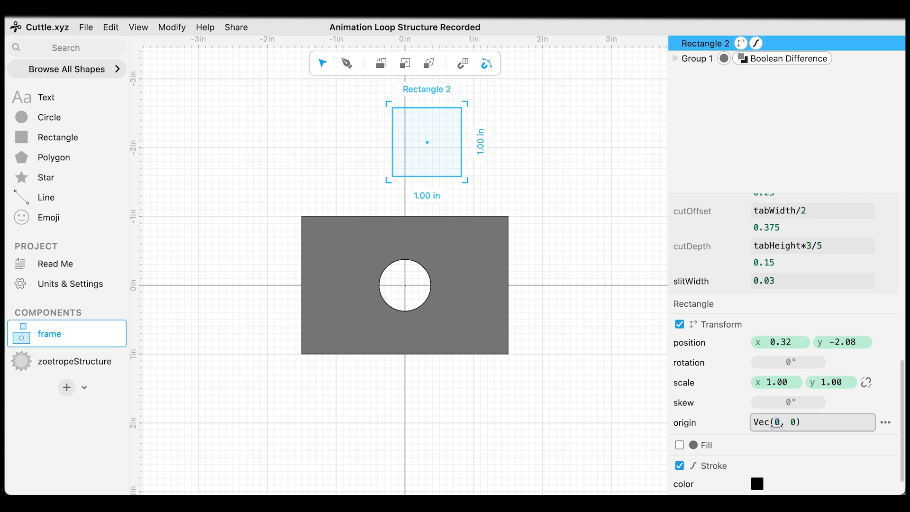
{"action": "type", "text": "-.5"}
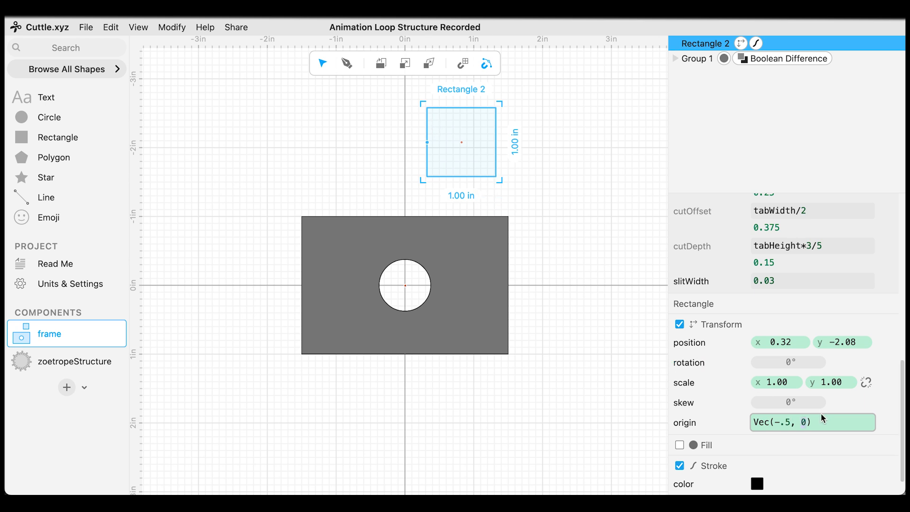
{"action": "type", "text": "-.5"}
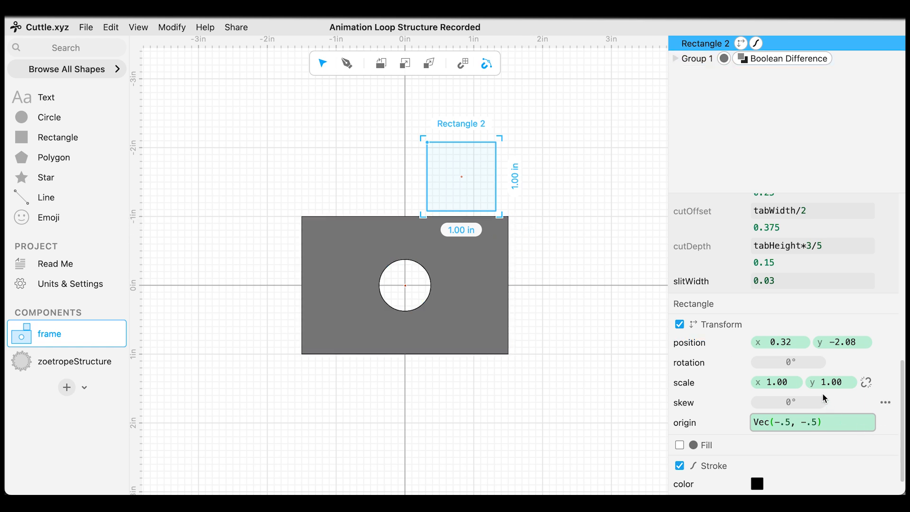
Step: Set the new rectangle's position to frameWidth/2 in x and -frameHeight/2 in y
{"action": "left_click", "coordinate": [779, 342]}
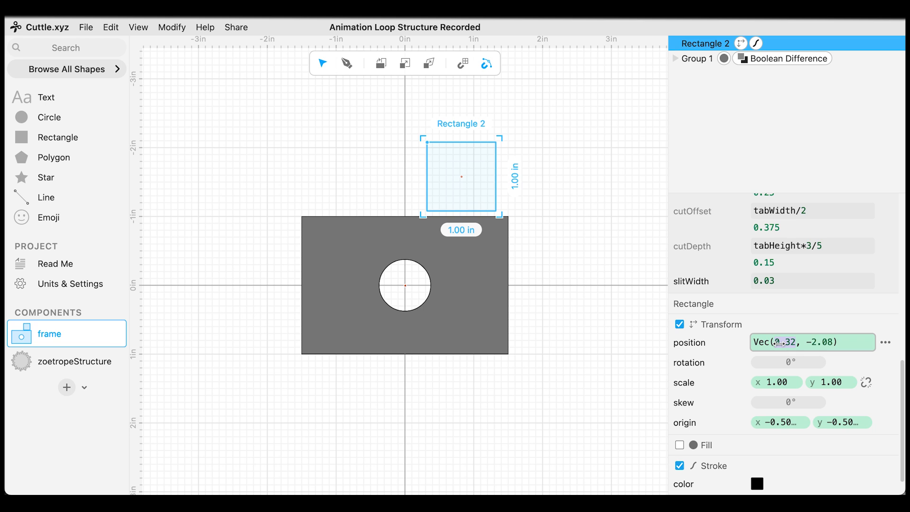
{"action": "type", "text": "frame"}
{"action": "key", "text": "Down"}
{"action": "key", "text": "Return"}
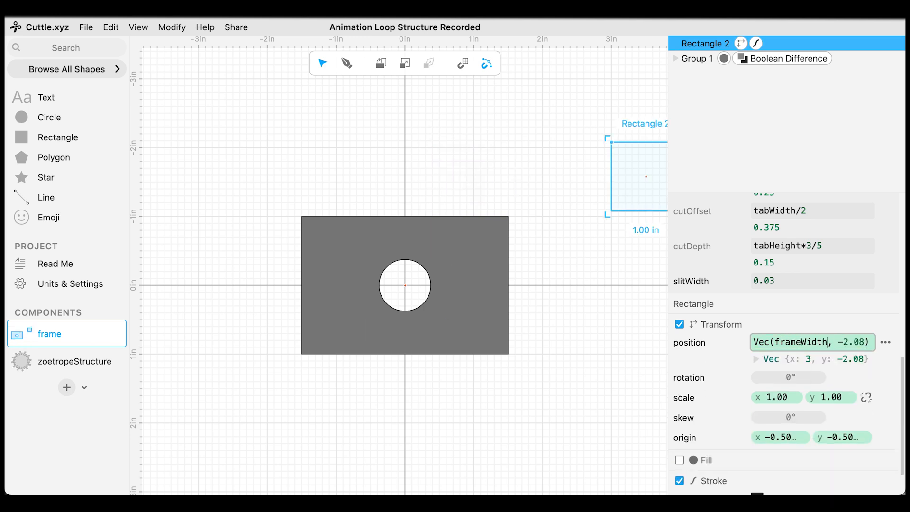
{"action": "type", "text": "/2"}
{"action": "key", "text": "Tab"}
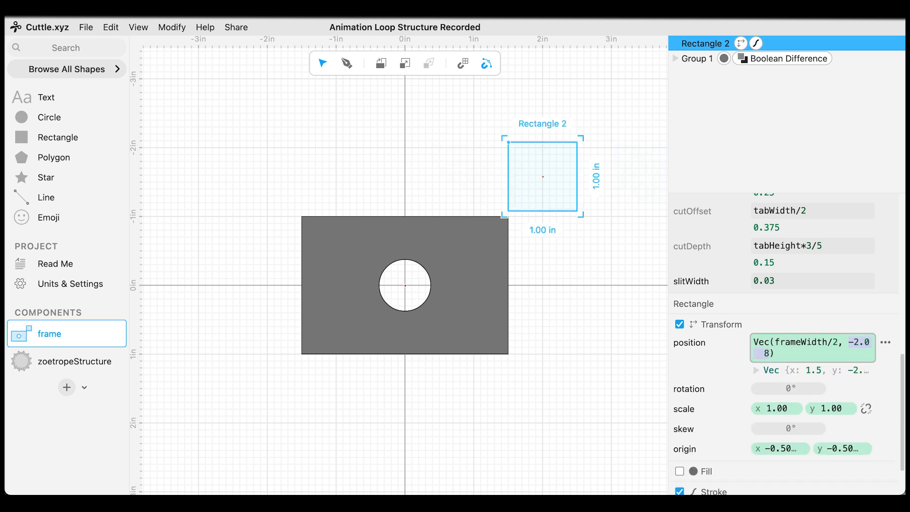
{"action": "type", "text": "-frame"}
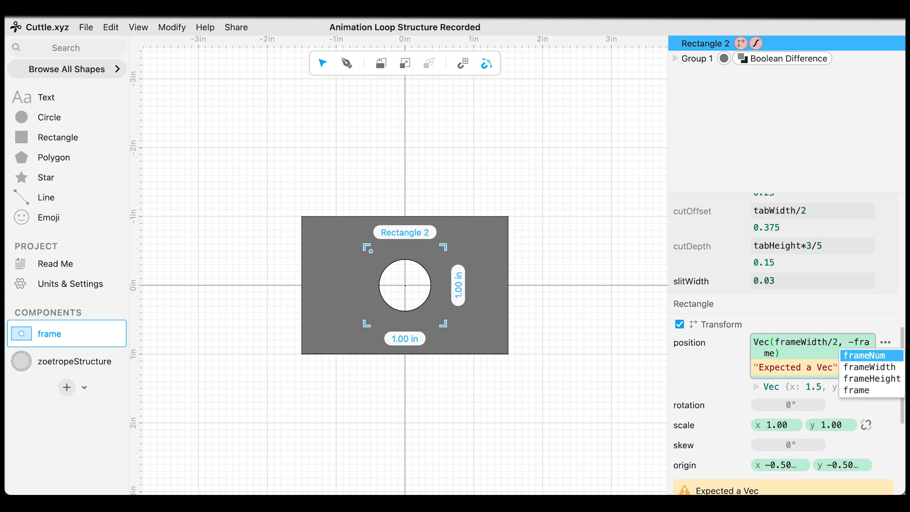
{"action": "key", "text": "Return"}
{"action": "type", "text": "/2"}
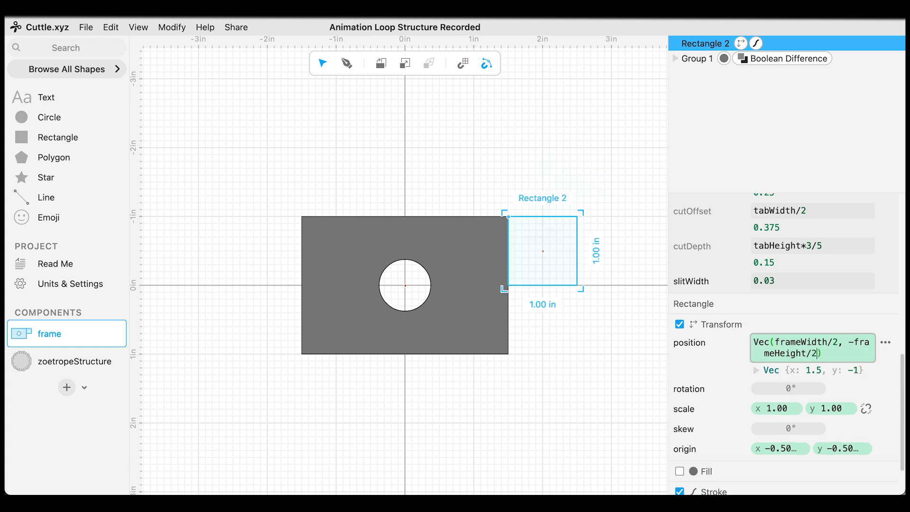
Step: Scale the rectangle into a tab using tabWidth for x and tabHeight for y
{"action": "left_click", "coordinate": [775, 408]}
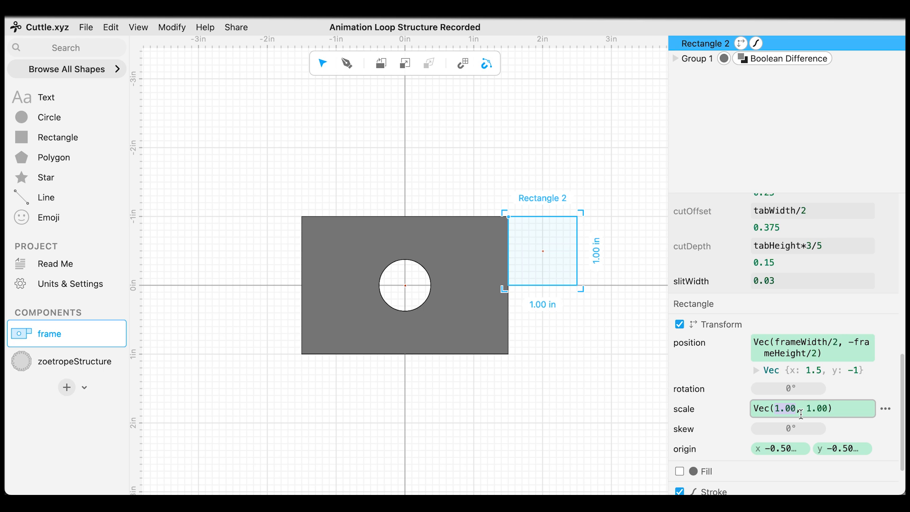
{"action": "type", "text": "tab"}
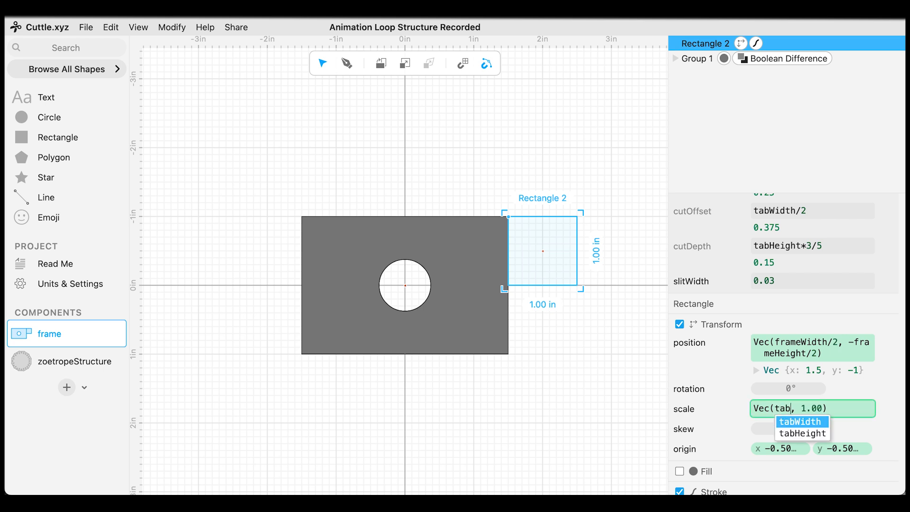
{"action": "key", "text": "Return"}
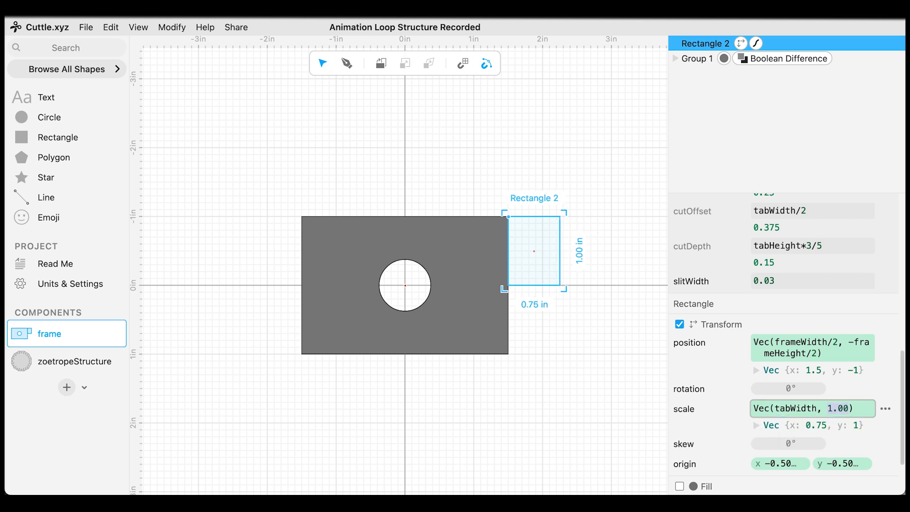
{"action": "type", "text": "tab"}
{"action": "key", "text": "Down"}
{"action": "key", "text": "Return"}
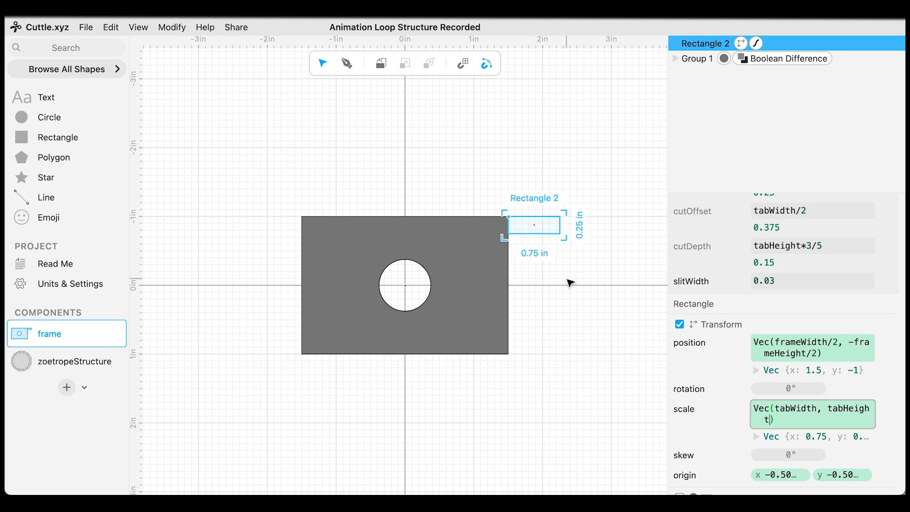
Step: Combine the tab rectangle and the frame group with a Boolean Union, leaving nothing selected
{"action": "left_click", "coordinate": [597, 163]}
{"action": "left_click_drag", "start_coordinate": [526, 190], "coordinate": [493, 230]}
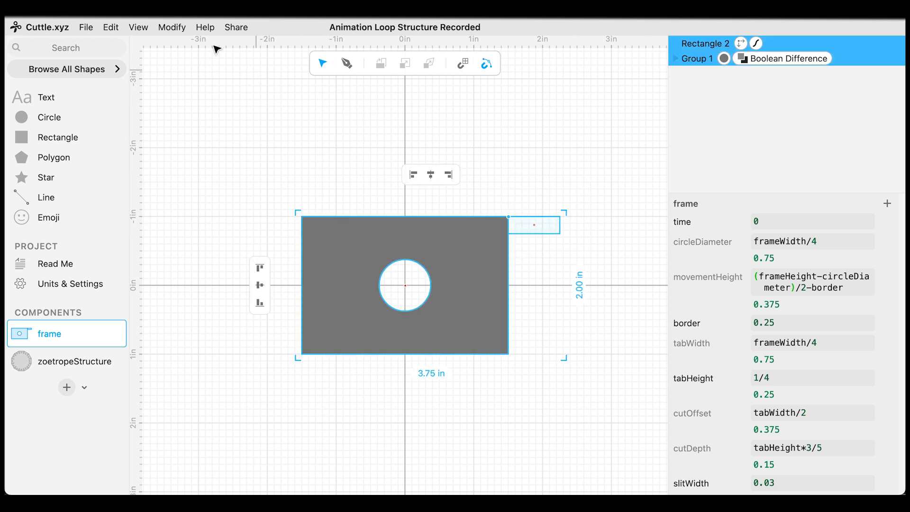
{"action": "left_click", "coordinate": [163, 30]}
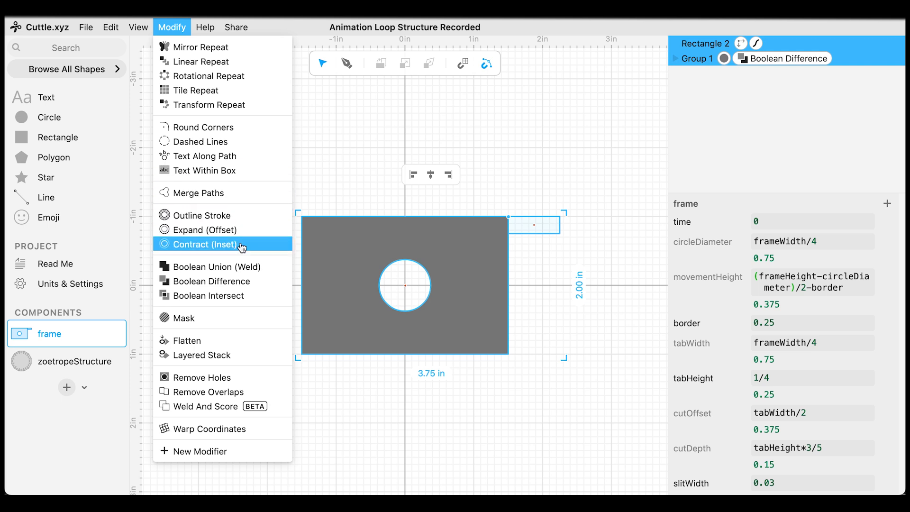
{"action": "left_click", "coordinate": [239, 268]}
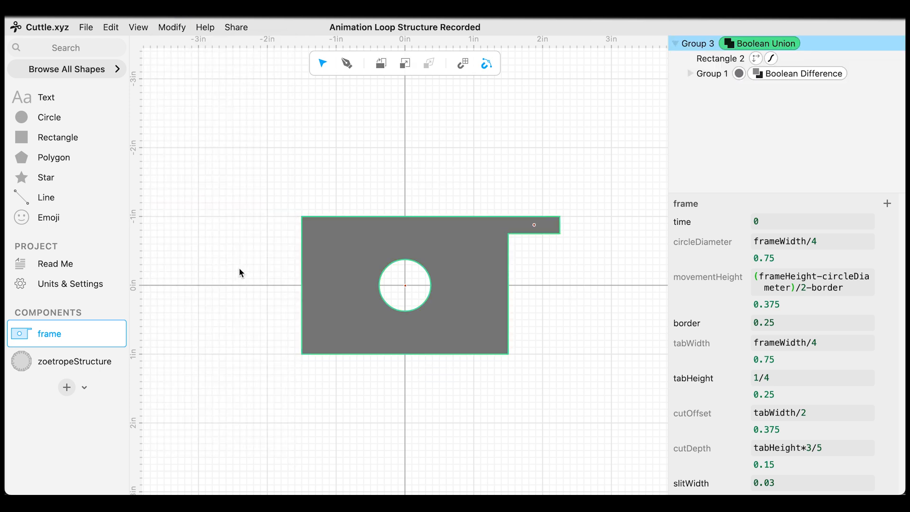
{"action": "left_click", "coordinate": [576, 158]}
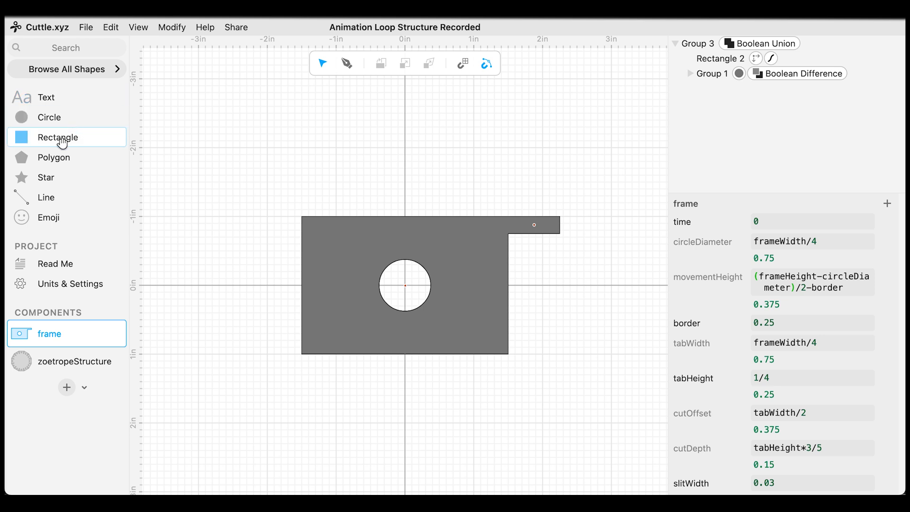
Step: Add another rectangle above the frame for the slit and set its scale to slitWidth in x and cutDepth in y
{"action": "left_click_drag", "start_coordinate": [62, 143], "coordinate": [418, 159]}
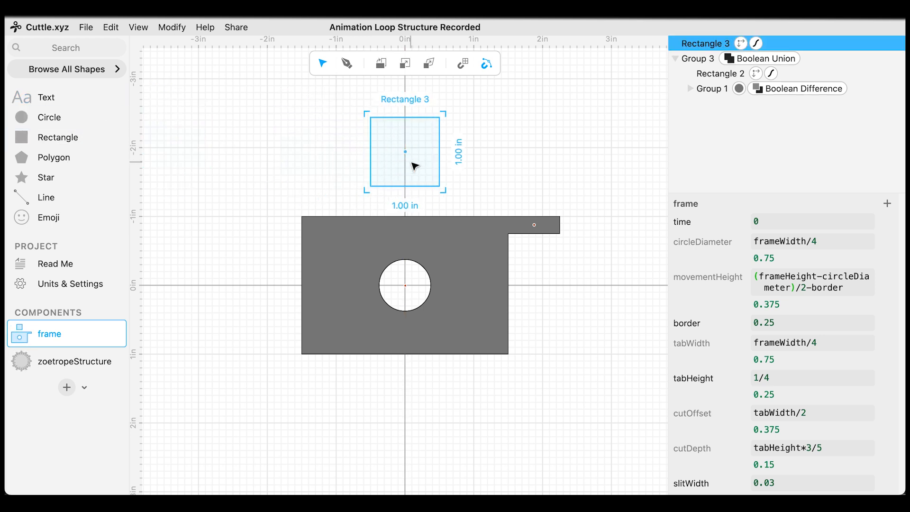
{"action": "scroll", "coordinate": [806, 332], "scroll_direction": "down", "scroll_amount": 10}
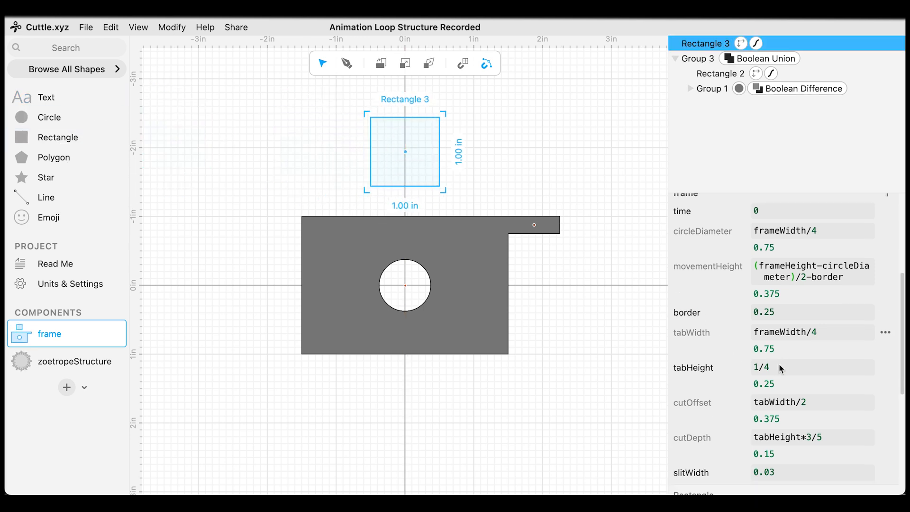
{"action": "double_click", "coordinate": [782, 363]}
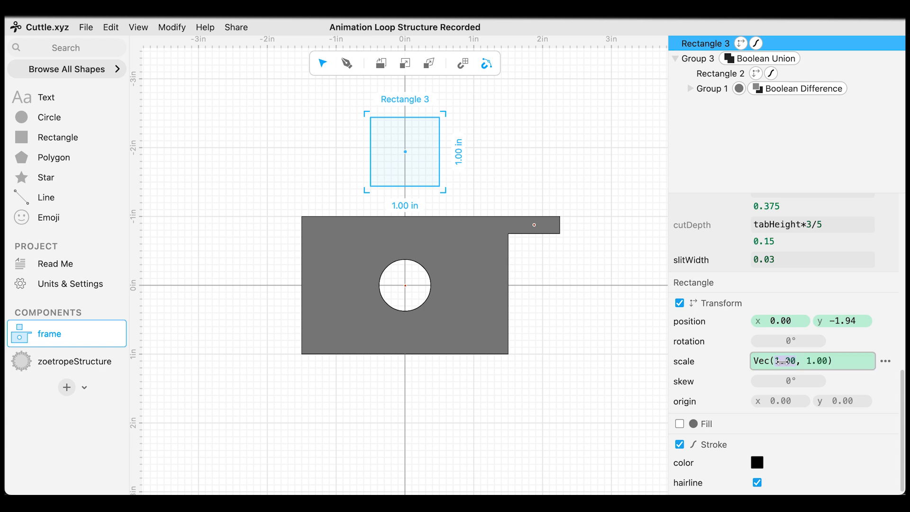
{"action": "type", "text": "slit"}
{"action": "key", "text": "Return"}
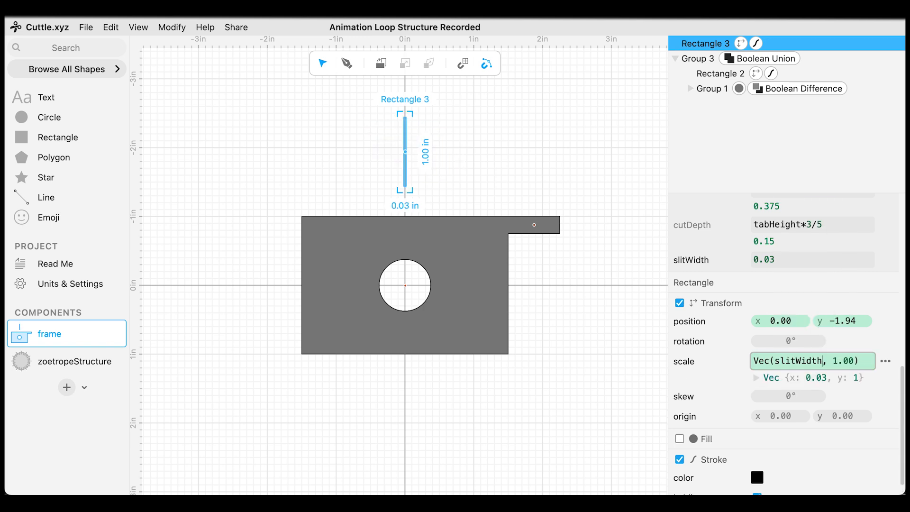
{"action": "key", "text": "Tab"}
{"action": "type", "text": "cut"}
{"action": "key", "text": "Down"}
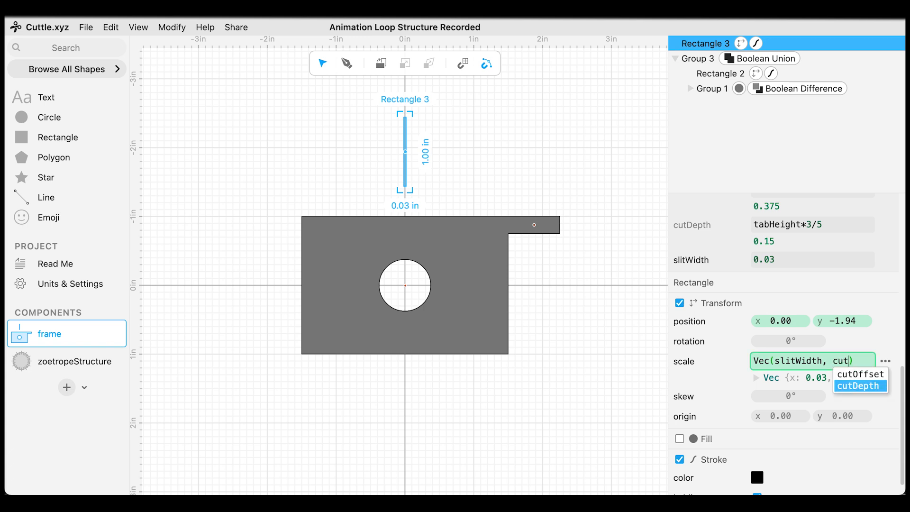
{"action": "key", "text": "Return"}
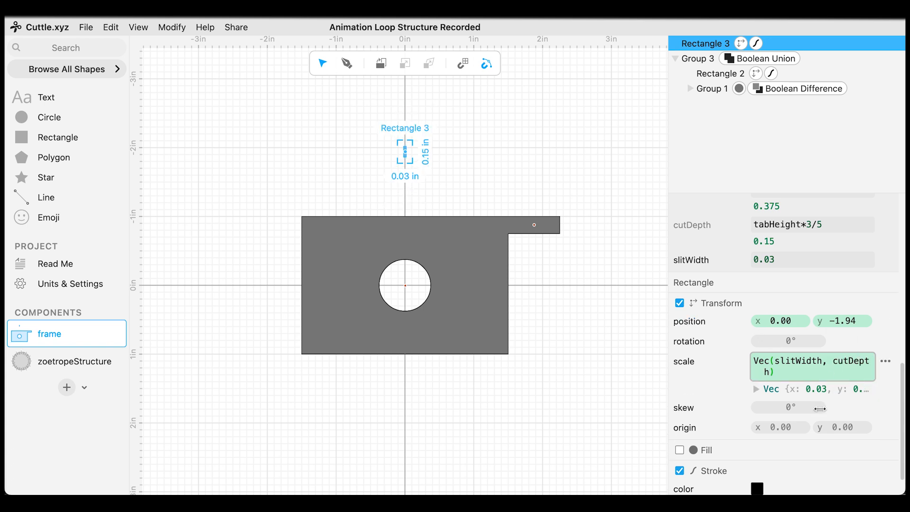
Step: Set the y origin of the slit rectangle to .5
{"action": "left_click", "coordinate": [846, 425]}
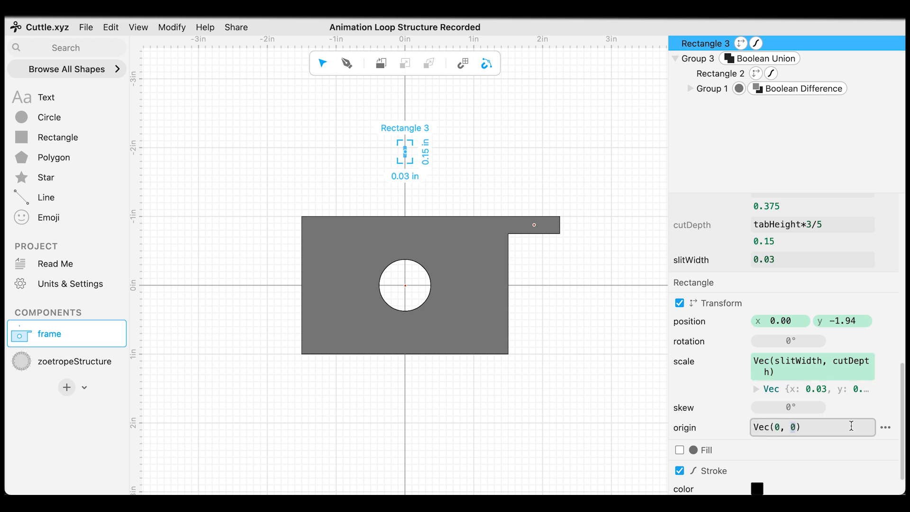
{"action": "type", "text": ".5"}
{"action": "key", "text": "Return"}
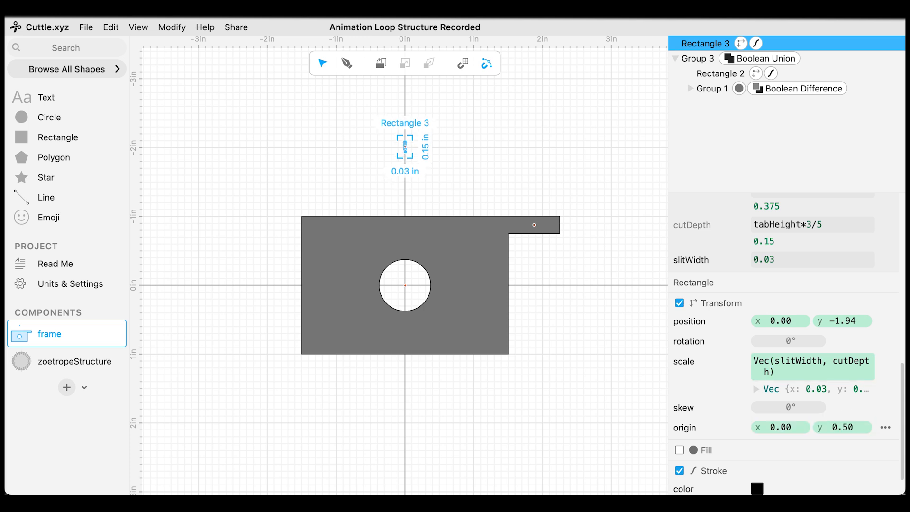
Step: Set the slit rectangle's x position to frameWidth/2+tabWidth-cutOffset
{"action": "scroll", "coordinate": [468, 171], "scroll_direction": "up", "scroll_amount": 5}
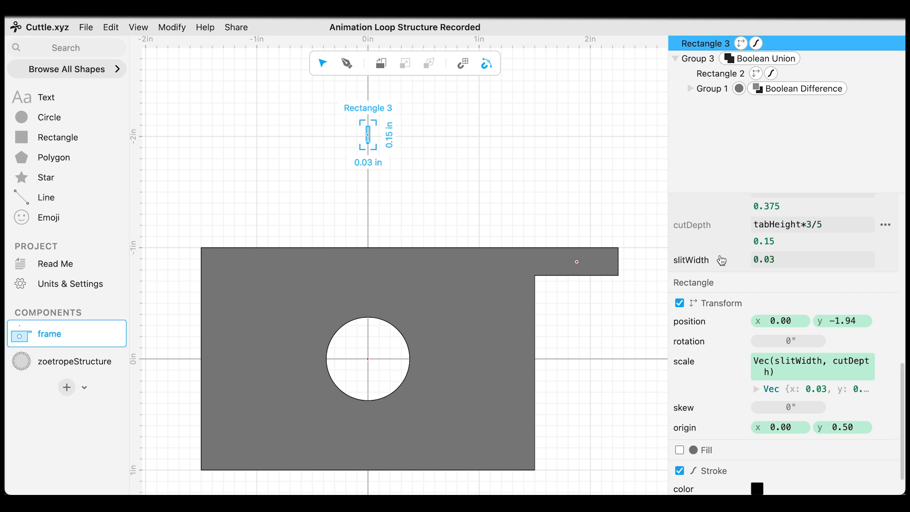
{"action": "left_click", "coordinate": [779, 322]}
{"action": "key", "text": "BackSpace"}
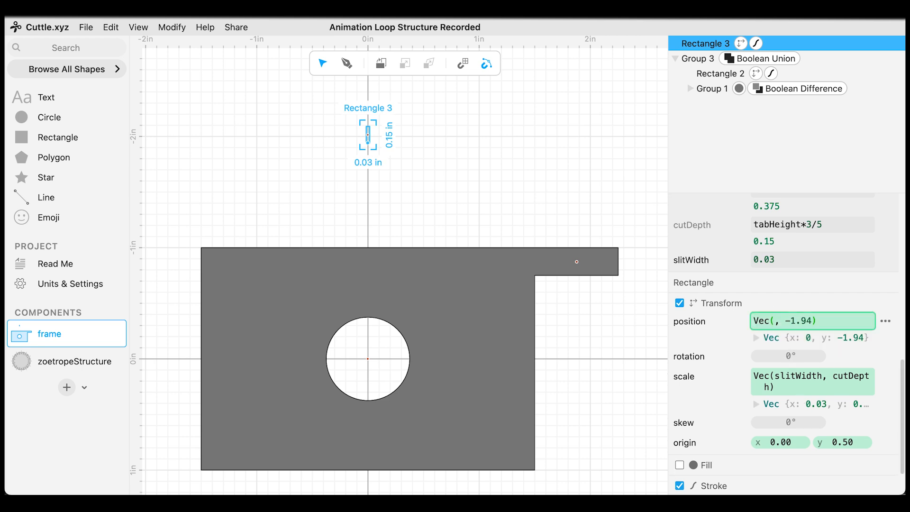
{"action": "type", "text": "frame"}
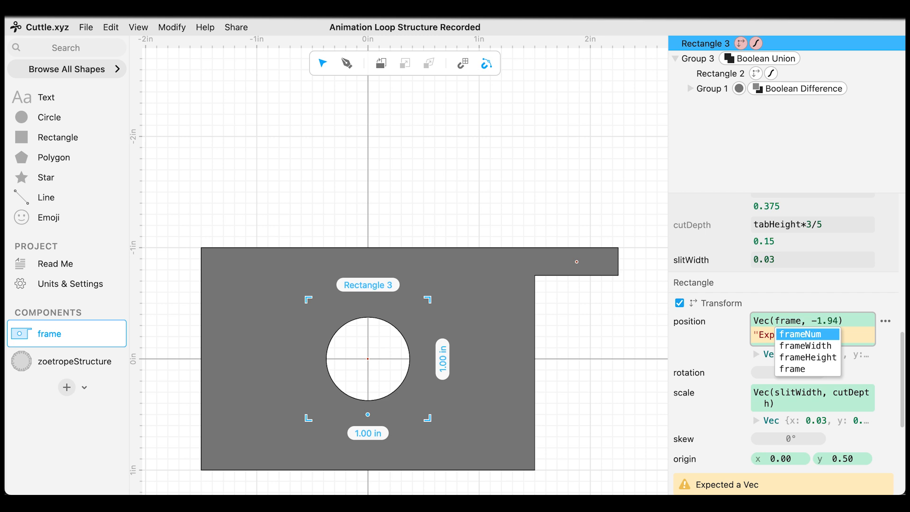
{"action": "key", "text": "Down"}
{"action": "key", "text": "Return"}
{"action": "type", "text": "/2+"}
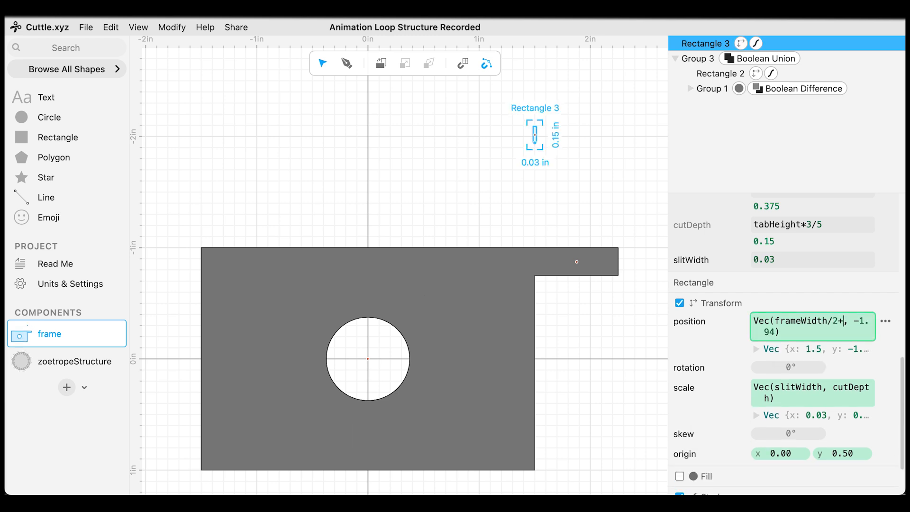
{"action": "type", "text": "tab"}
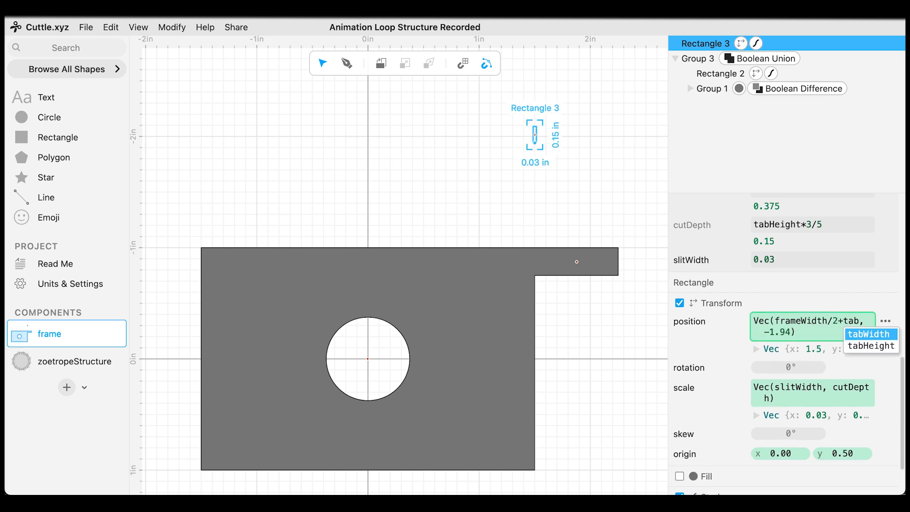
{"action": "key", "text": "Return"}
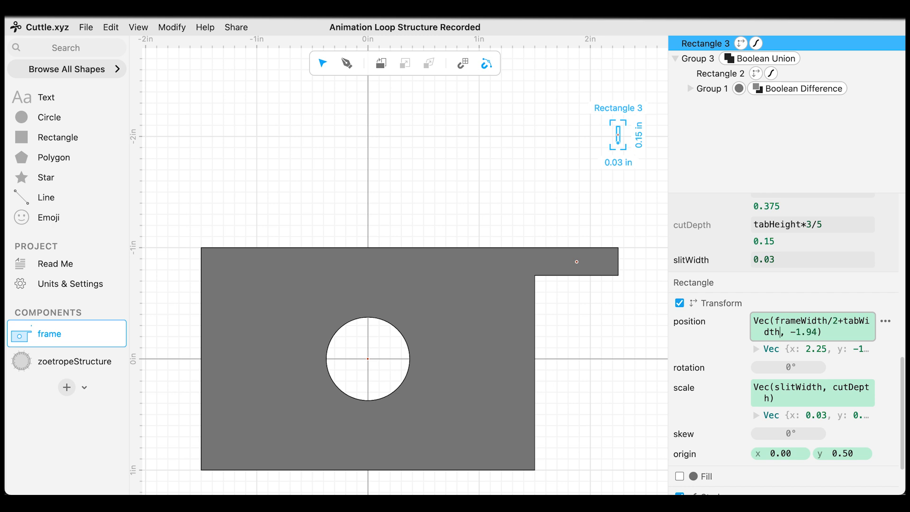
{"action": "type", "text": "-cut"}
{"action": "key", "text": "Return"}
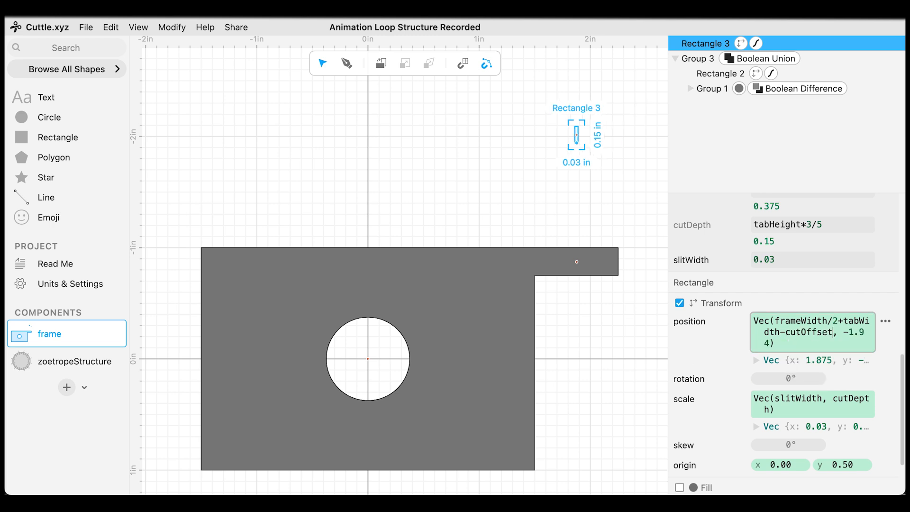
Step: Set the slit rectangle's y position to -frameHeight/2+tabHeight
{"action": "key", "text": "BackSpace"}
{"action": "key", "text": "BackSpace"}
{"action": "key", "text": "BackSpace"}
{"action": "key", "text": "BackSpace"}
{"action": "key", "text": "BackSpace"}
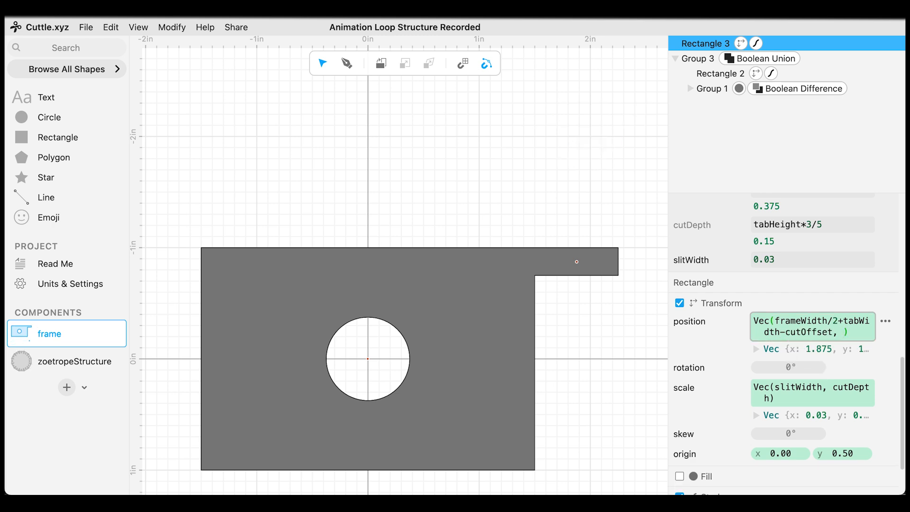
{"action": "type", "text": "-frame"}
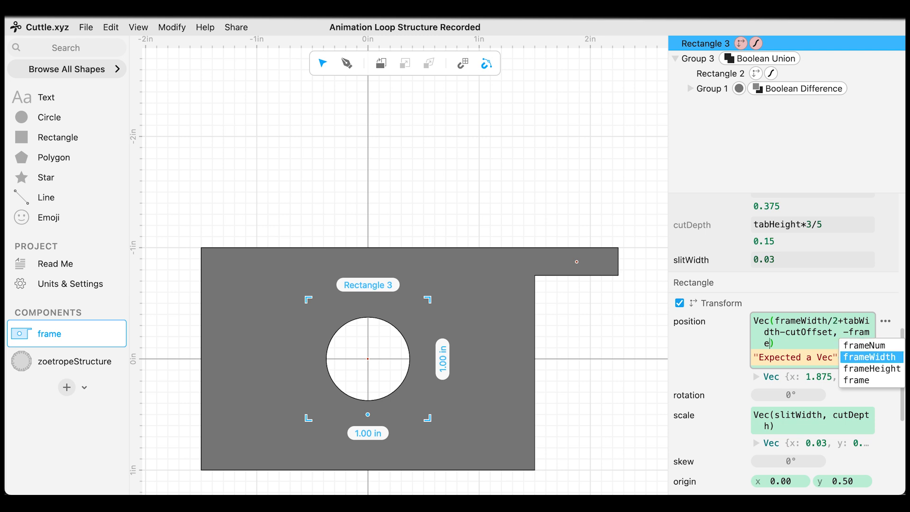
{"action": "key", "text": "Down"}
{"action": "key", "text": "Return"}
{"action": "type", "text": "/2"}
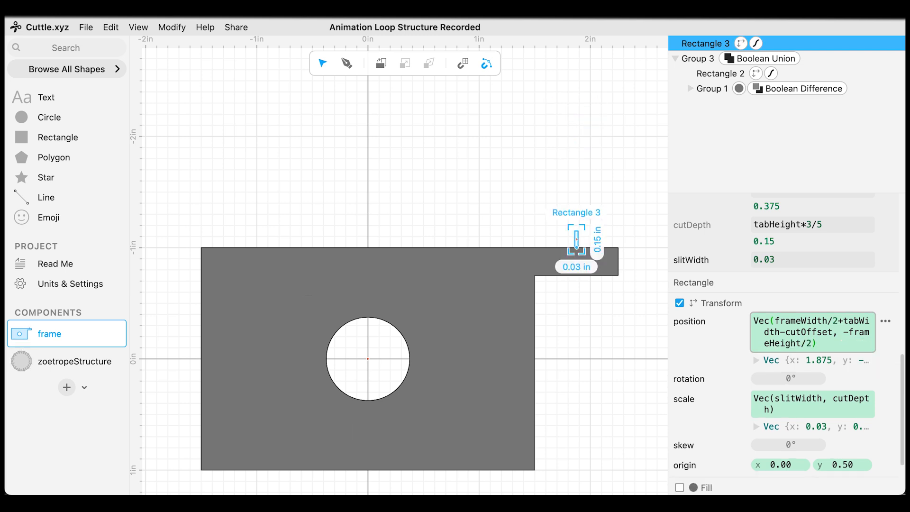
{"action": "type", "text": "+ta"}
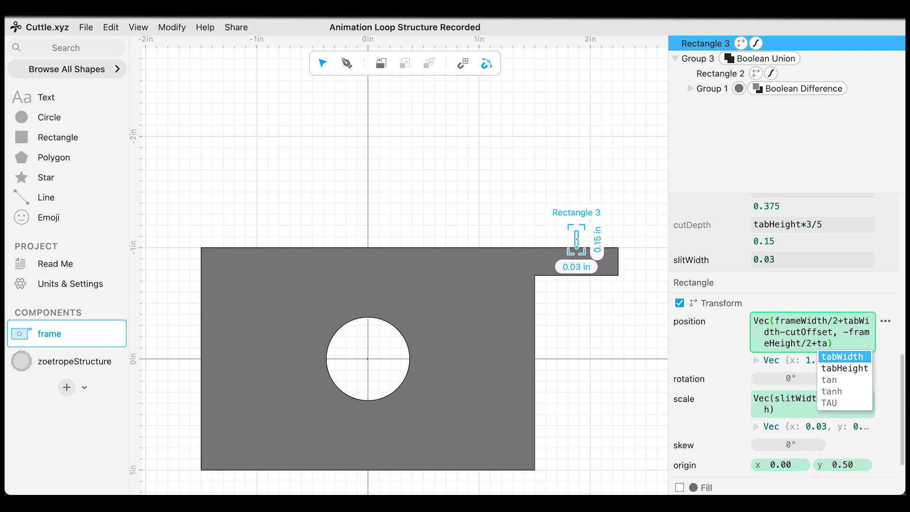
{"action": "key", "text": "Down"}
{"action": "key", "text": "Return"}
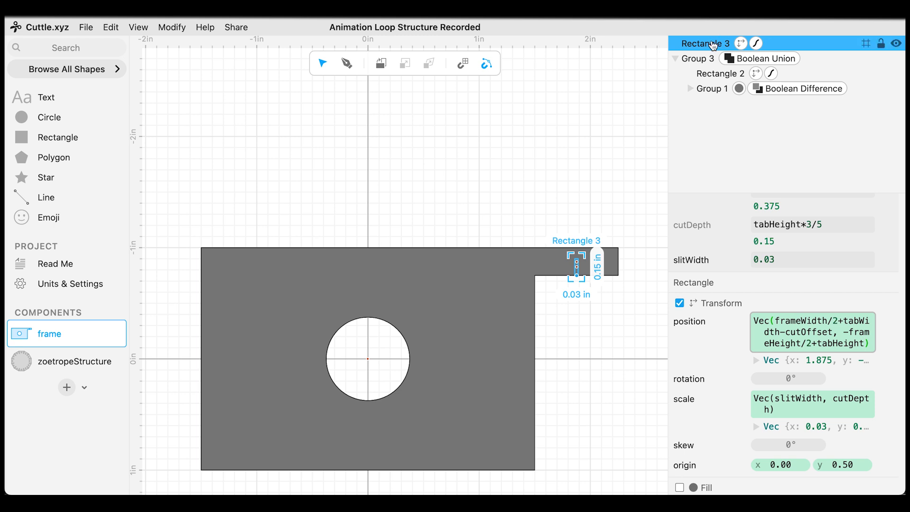
Step: Duplicate the slit rectangle in place
{"action": "left_click", "coordinate": [712, 44]}
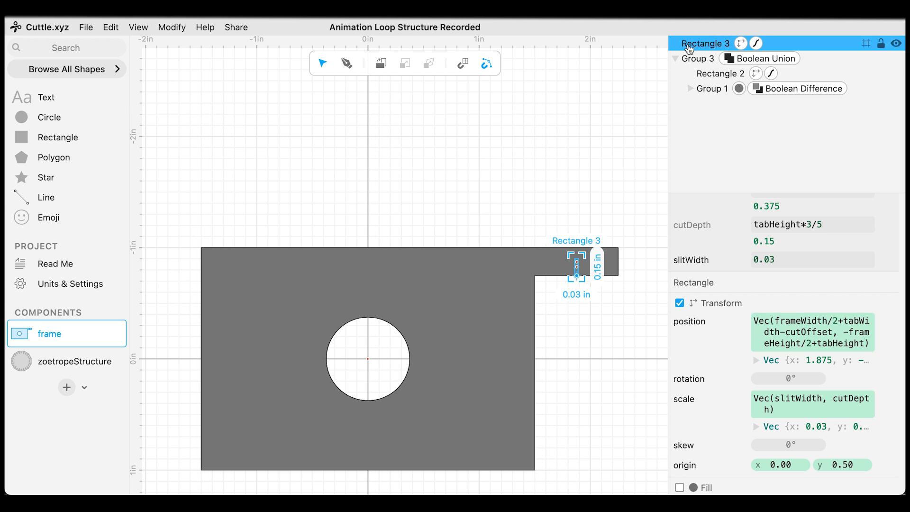
{"action": "key", "text": "super+c"}
{"action": "key", "text": "super+v"}
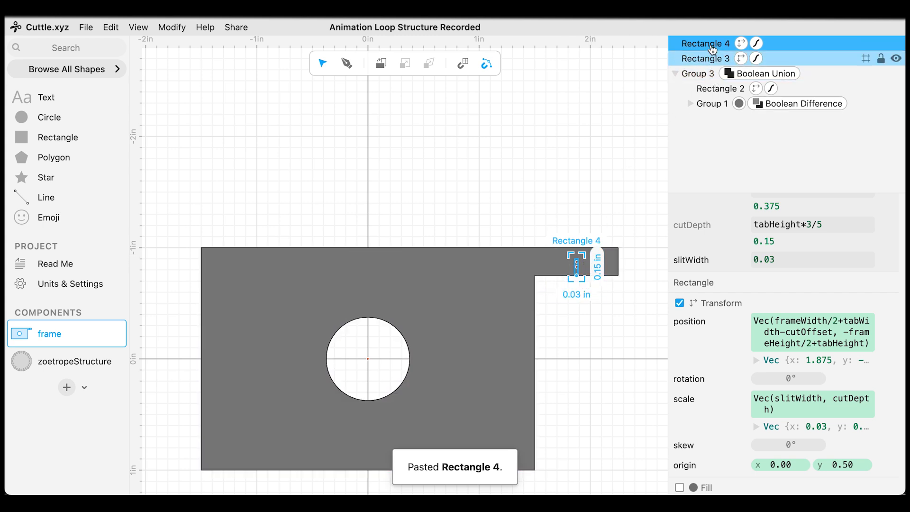
Step: Set the duplicate slit's position to -frameWidth/2+tabWidth-cutOffset in x and -frameHeight/2 in y
{"action": "scroll", "coordinate": [792, 289], "scroll_direction": "down", "scroll_amount": 1}
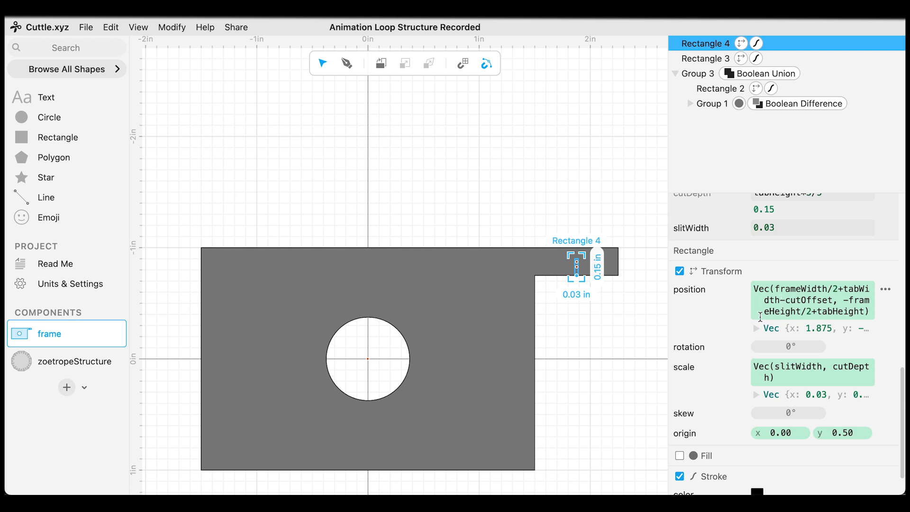
{"action": "left_click", "coordinate": [779, 289]}
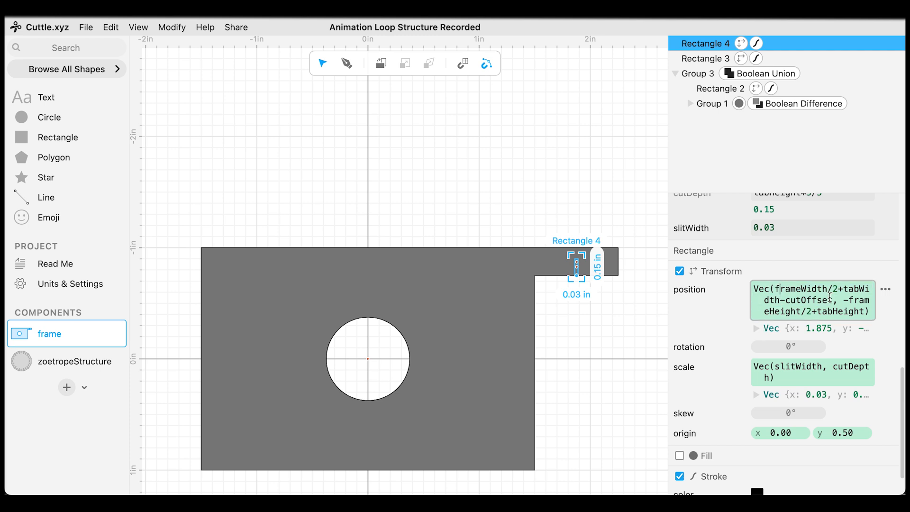
{"action": "type", "text": "-"}
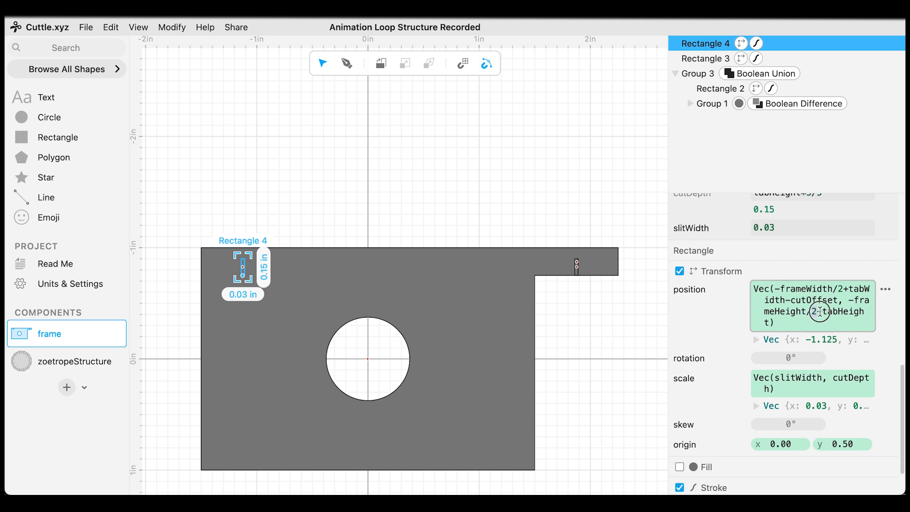
{"action": "left_click_drag", "start_coordinate": [825, 314], "coordinate": [770, 322]}
{"action": "key", "text": "BackSpace"}
{"action": "key", "text": "BackSpace"}
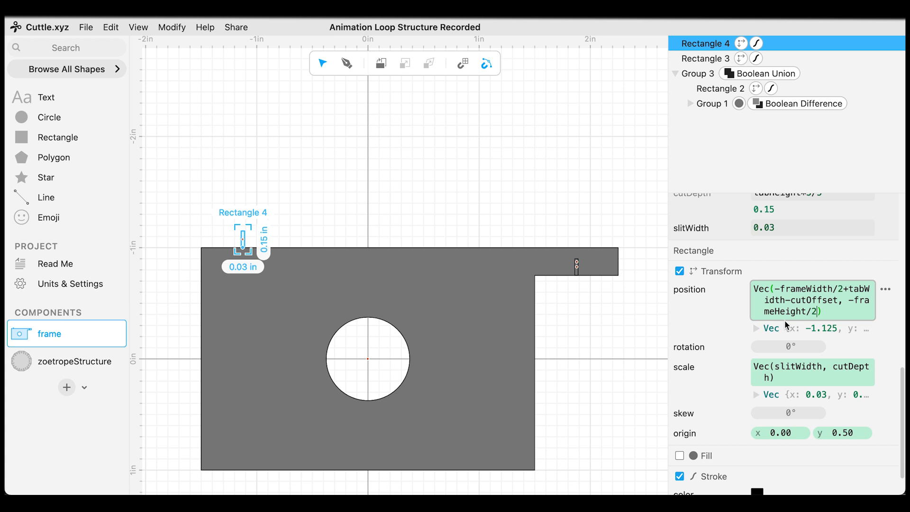
Step: Set the duplicate slit's y origin to -.5, leaving nothing selected
{"action": "left_click", "coordinate": [827, 432]}
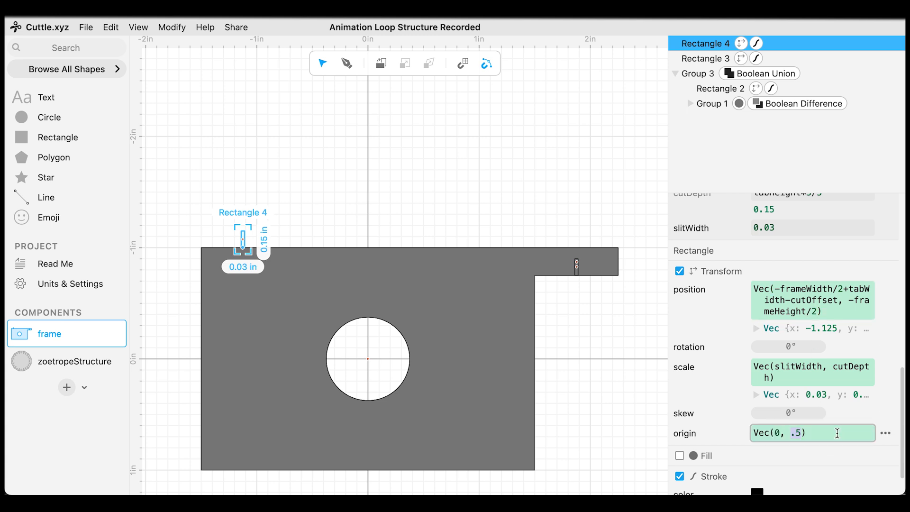
{"action": "type", "text": "-"}
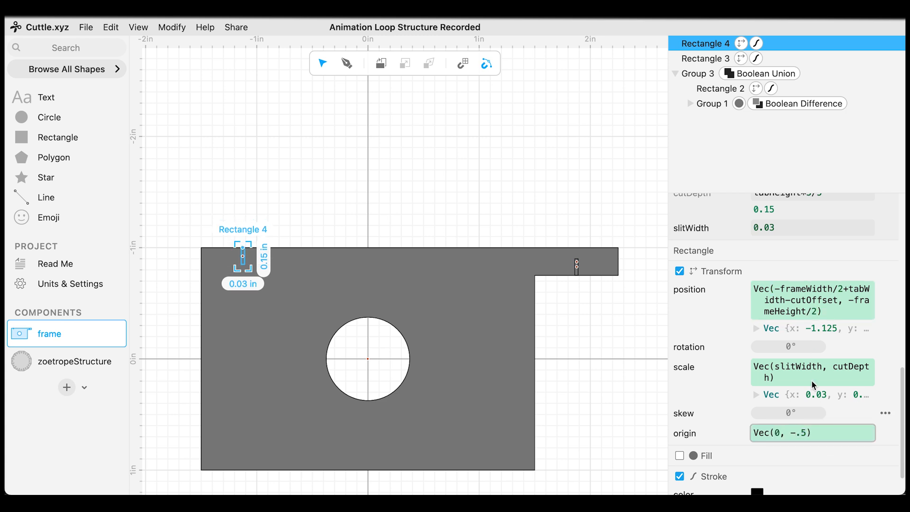
{"action": "left_click", "coordinate": [374, 161]}
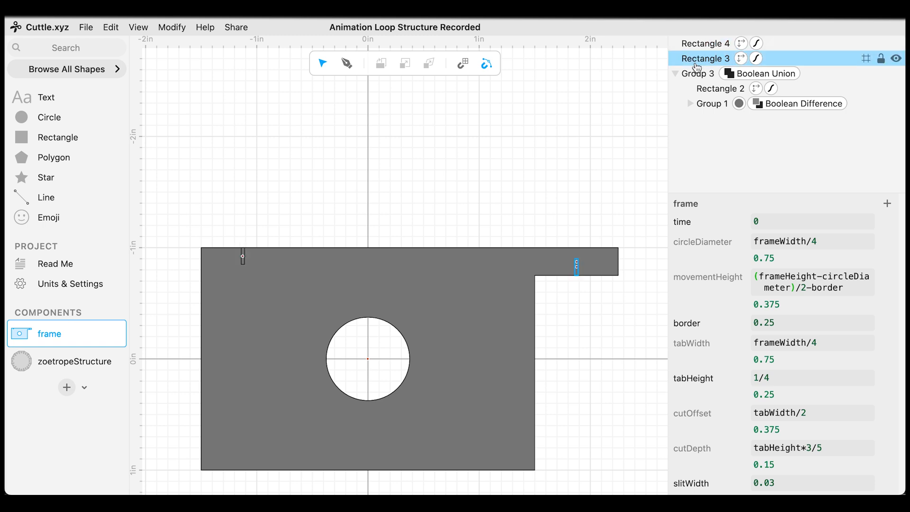
Step: Cut both slit rectangles out of the united frame group with a Boolean Difference, leaving nothing selected
{"action": "left_click", "coordinate": [707, 44]}
{"action": "left_click", "coordinate": [700, 75], "text": "shift"}
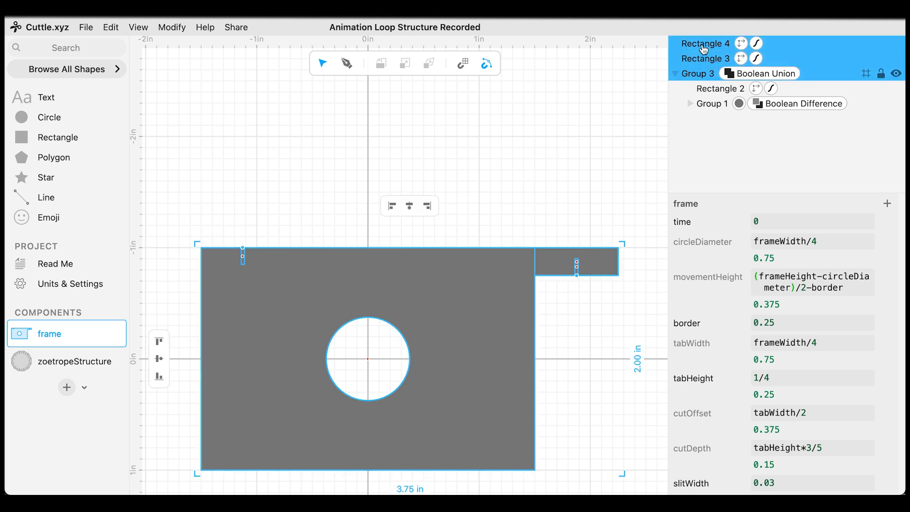
{"action": "left_click", "coordinate": [163, 29]}
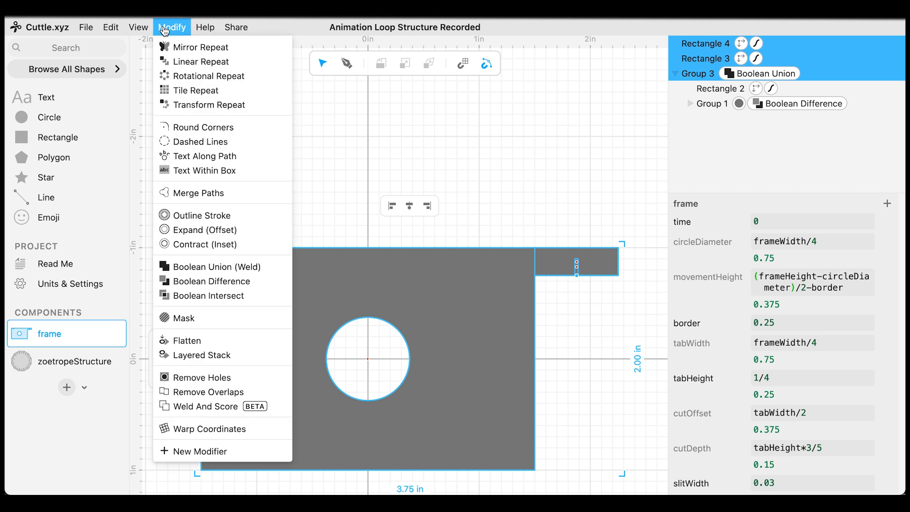
{"action": "left_click", "coordinate": [227, 282]}
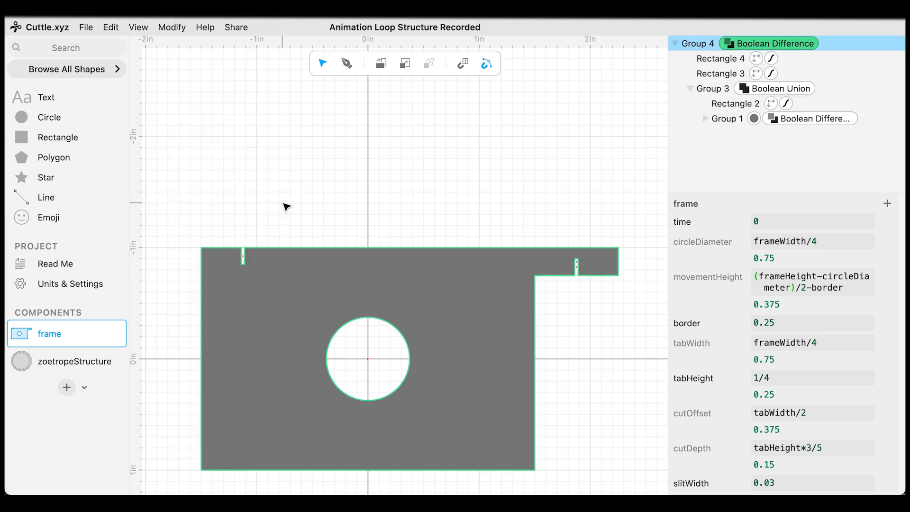
{"action": "key", "text": "Escape"}
Step: Examine the two slits in the frame up close, and view the repeated frames in the zoetropeStructure component
{"action": "scroll", "coordinate": [577, 270], "scroll_direction": "up", "scroll_amount": 8}
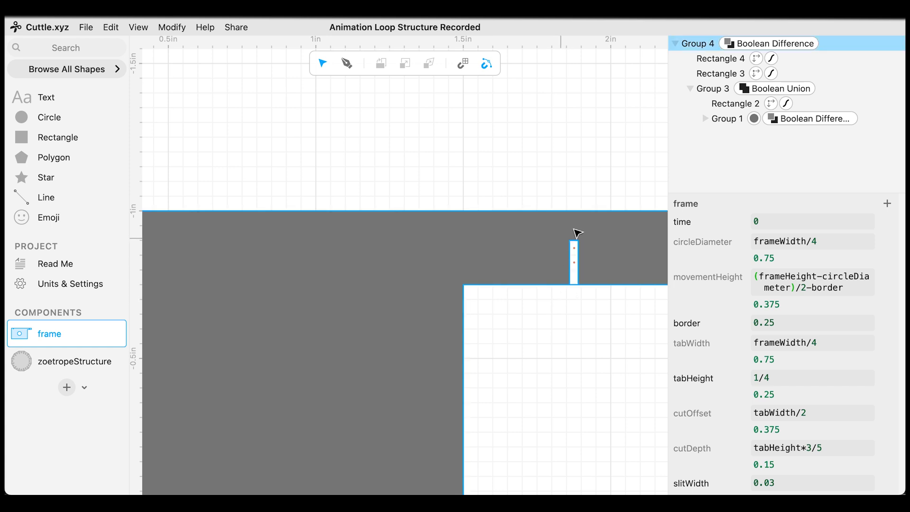
{"action": "scroll", "coordinate": [538, 235], "scroll_direction": "down", "scroll_amount": 8}
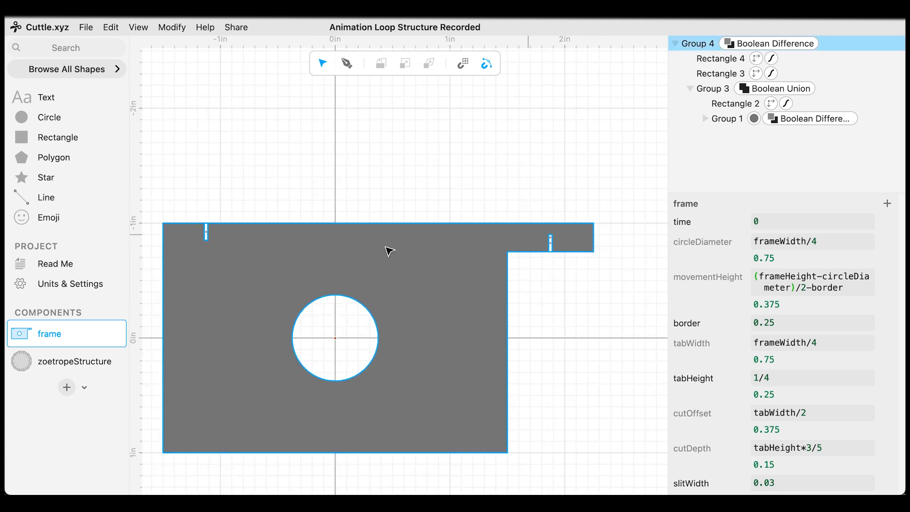
{"action": "scroll", "coordinate": [280, 209], "scroll_direction": "left", "scroll_amount": 3}
{"action": "scroll", "coordinate": [328, 219], "scroll_direction": "up", "scroll_amount": 3}
{"action": "scroll", "coordinate": [327, 219], "scroll_direction": "up", "scroll_amount": 3}
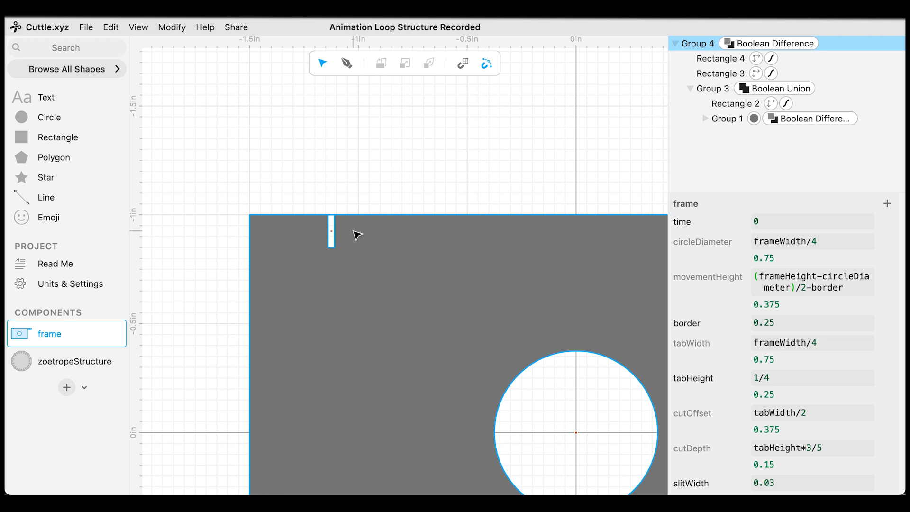
{"action": "left_click", "coordinate": [55, 360]}
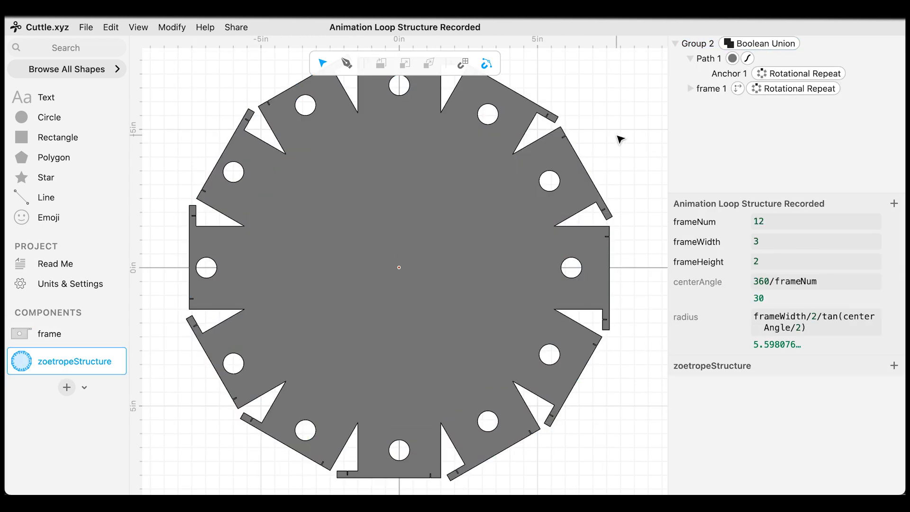
{"action": "scroll", "coordinate": [451, 167], "scroll_direction": "up", "scroll_amount": 3}
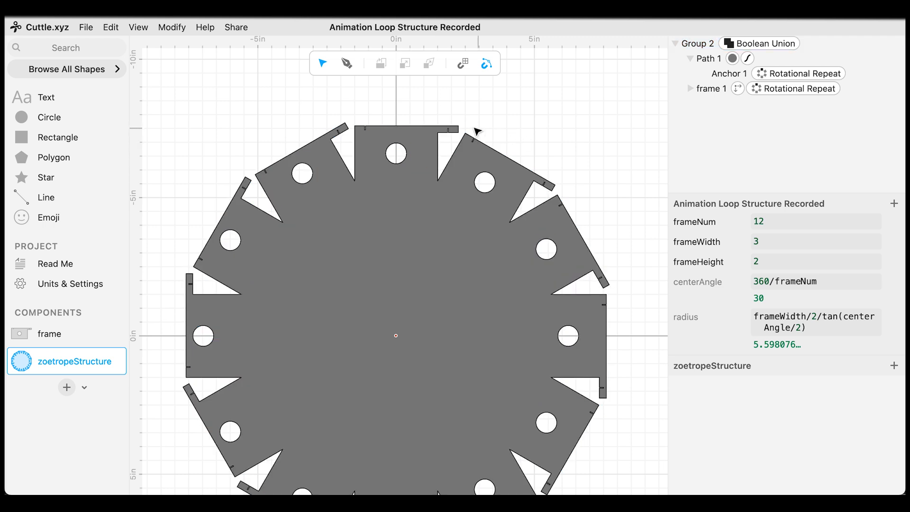
{"action": "scroll", "coordinate": [479, 129], "scroll_direction": "up", "scroll_amount": 2}
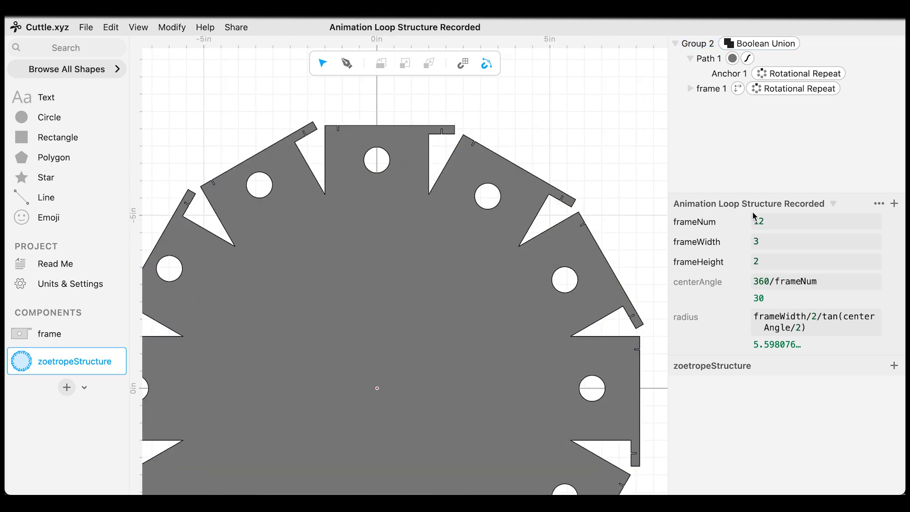
Step: Try a frameNum of 17 to check the tabs around the structure, and return it to 12
{"action": "mouse_move", "coordinate": [758, 221]}
{"action": "left_mouse_down"}
{"action": "mouse_move", "coordinate": [776, 221]}
{"action": "mouse_move", "coordinate": [756, 221]}
{"action": "mouse_move", "coordinate": [766, 221]}
{"action": "left_mouse_up"}
{"action": "scroll", "coordinate": [592, 130], "scroll_direction": "up", "scroll_amount": 5}
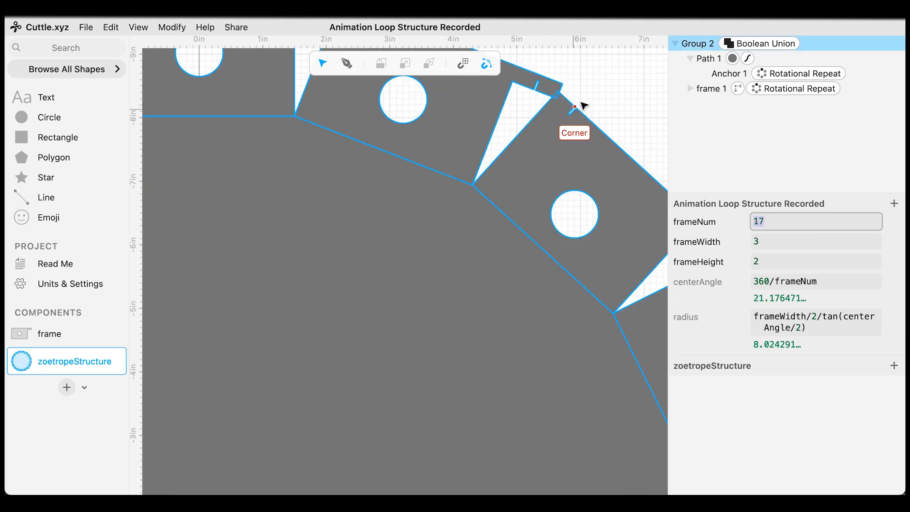
{"action": "left_click_drag", "start_coordinate": [759, 221], "coordinate": [731, 223]}
{"action": "left_click", "coordinate": [533, 271]}
{"action": "scroll", "coordinate": [534, 273], "scroll_direction": "down", "scroll_amount": 3}
{"action": "scroll", "coordinate": [394, 345], "scroll_direction": "down", "scroll_amount": 4}
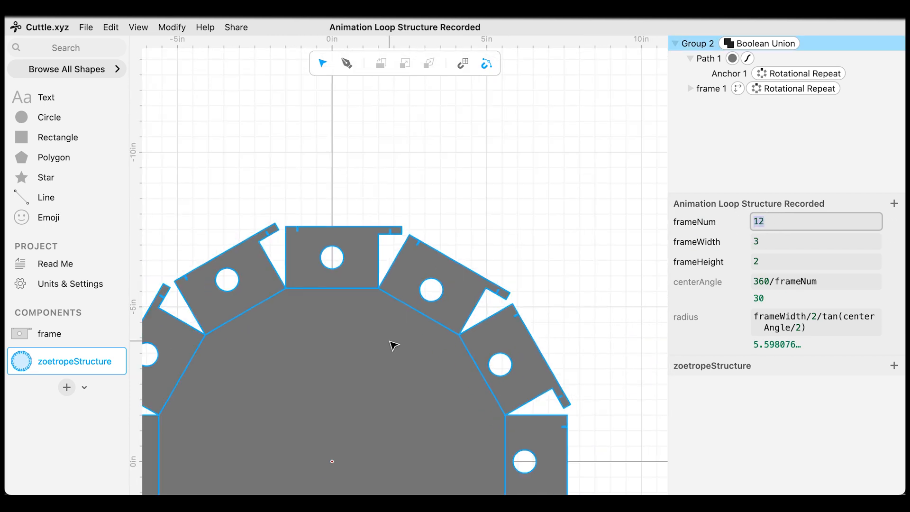
{"action": "left_click_drag", "start_coordinate": [363, 371], "coordinate": [404, 214]}
{"action": "scroll", "coordinate": [404, 214], "scroll_direction": "down", "scroll_amount": 1}
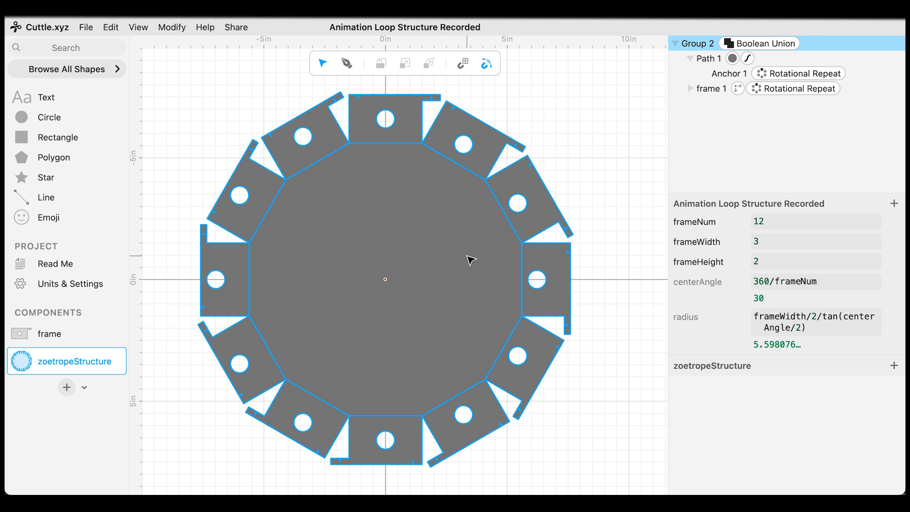
{"action": "left_click", "coordinate": [642, 244]}
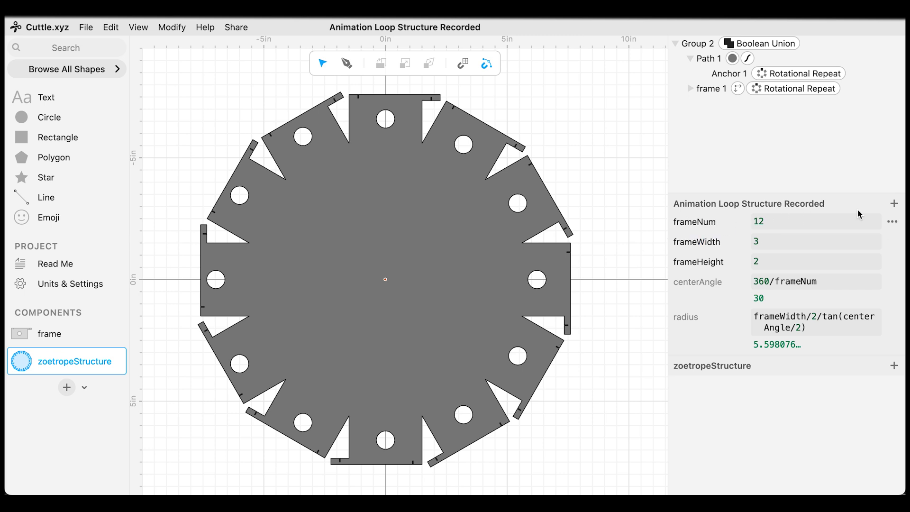
Step: Add a project parameter named pinHole with the value 0.06
{"action": "left_click", "coordinate": [894, 204]}
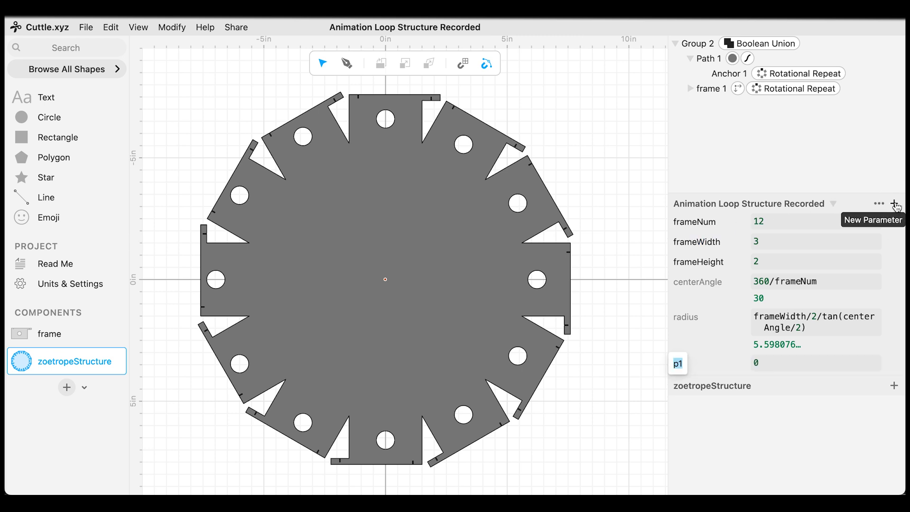
{"action": "type", "text": "pinHole"}
{"action": "key", "text": "Tab"}
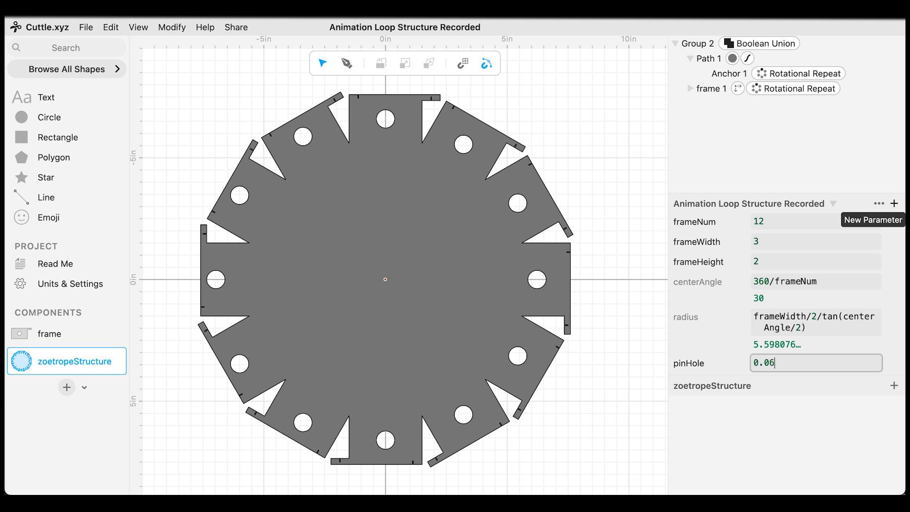
{"action": "left_click", "coordinate": [593, 265]}
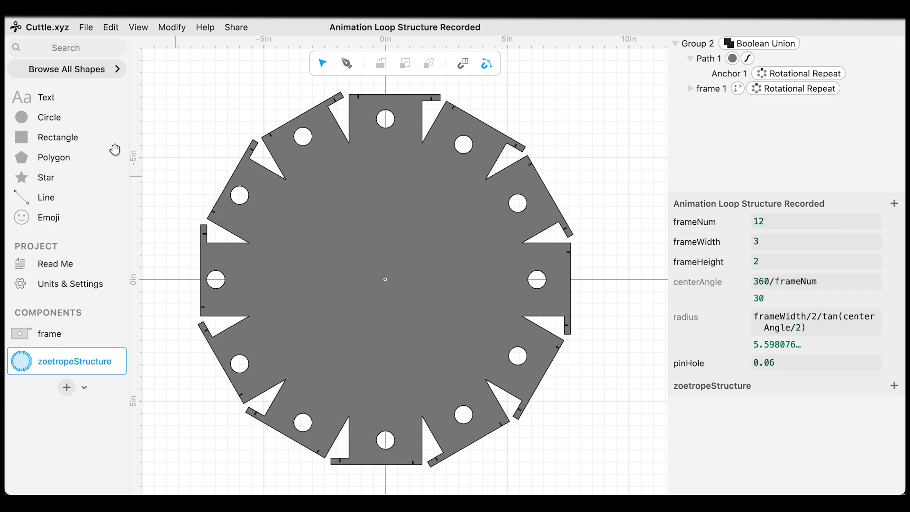
Step: Add a circle to the zoetrope structure with its position at 0, 0 and its scale set to pinHole
{"action": "left_click_drag", "start_coordinate": [53, 122], "coordinate": [386, 256]}
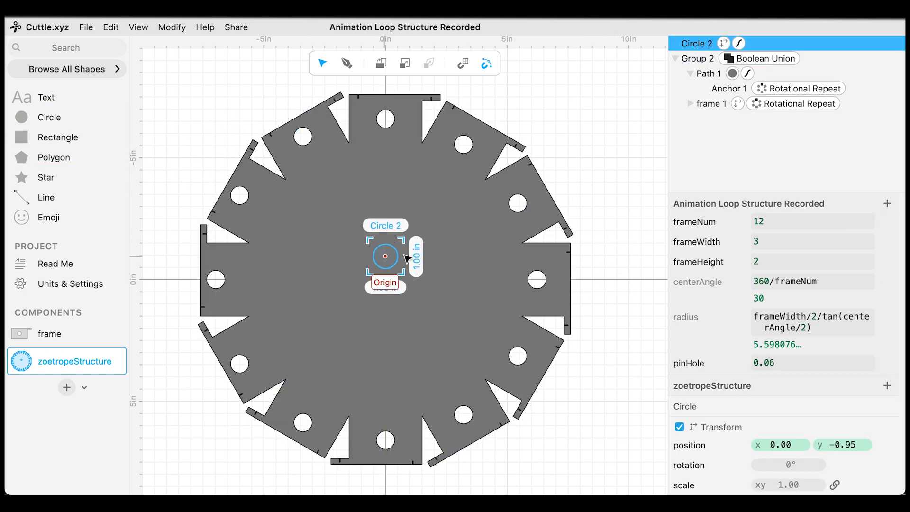
{"action": "left_click", "coordinate": [787, 444]}
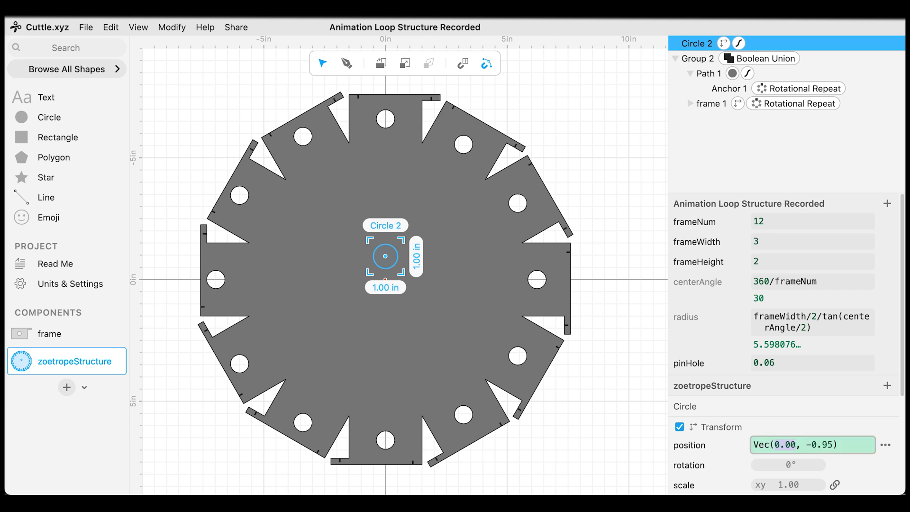
{"action": "type", "text": "0, 0"}
{"action": "scroll", "coordinate": [804, 444], "scroll_direction": "down", "scroll_amount": 4}
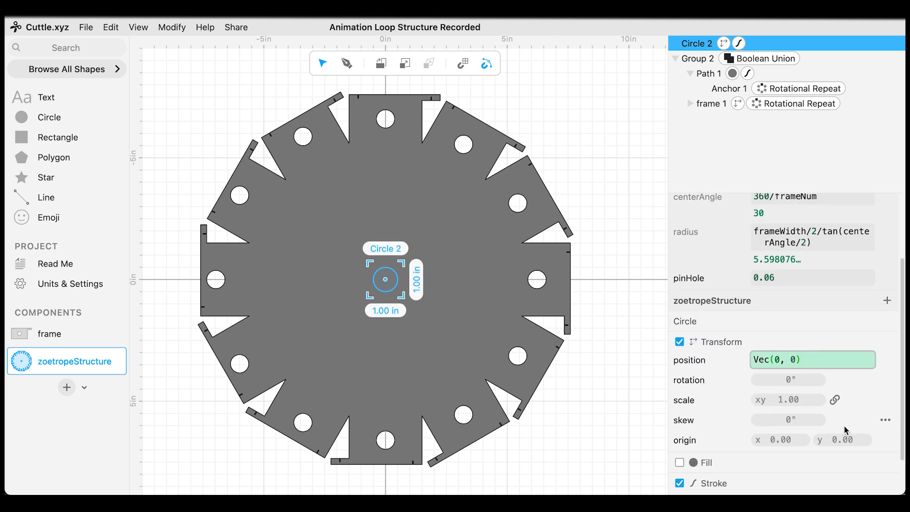
{"action": "left_click", "coordinate": [784, 399]}
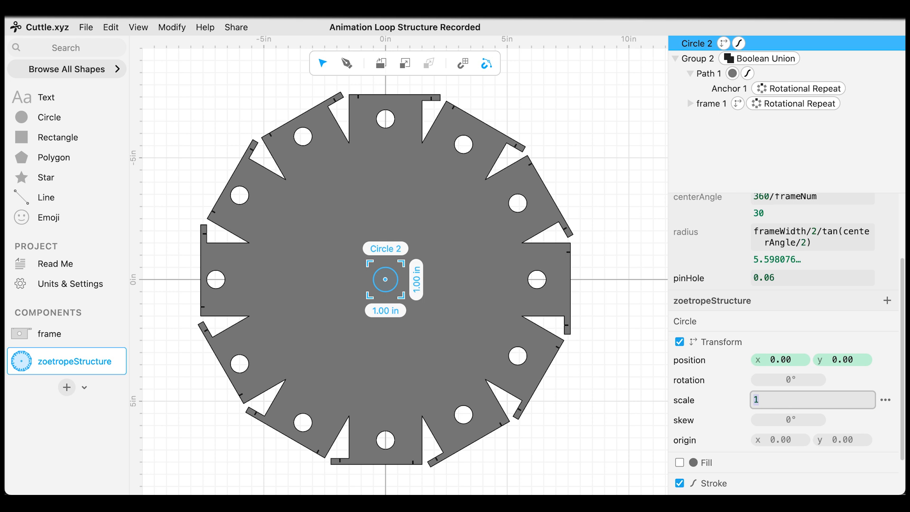
{"action": "type", "text": "pin"}
{"action": "key", "text": "Return"}
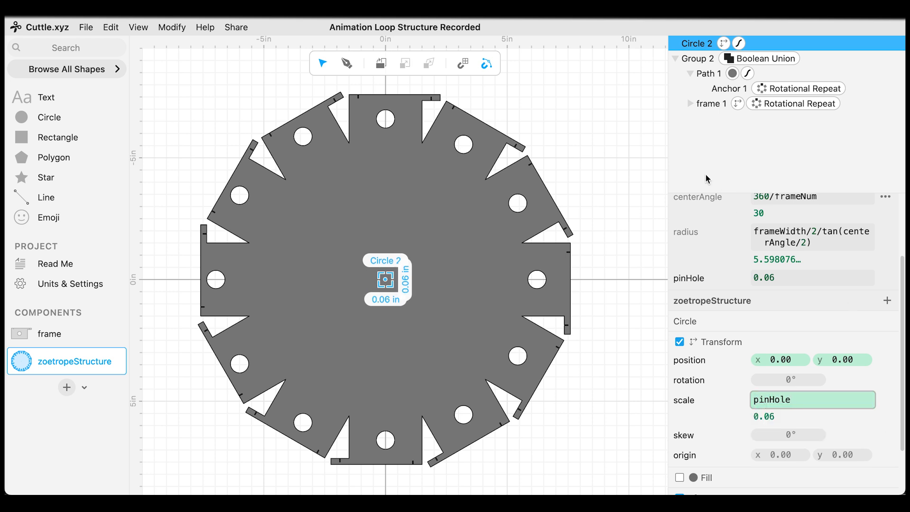
Step: Cut the pin hole circle out of the welded zoetrope structure with a Boolean Difference
{"action": "left_click", "coordinate": [698, 58]}
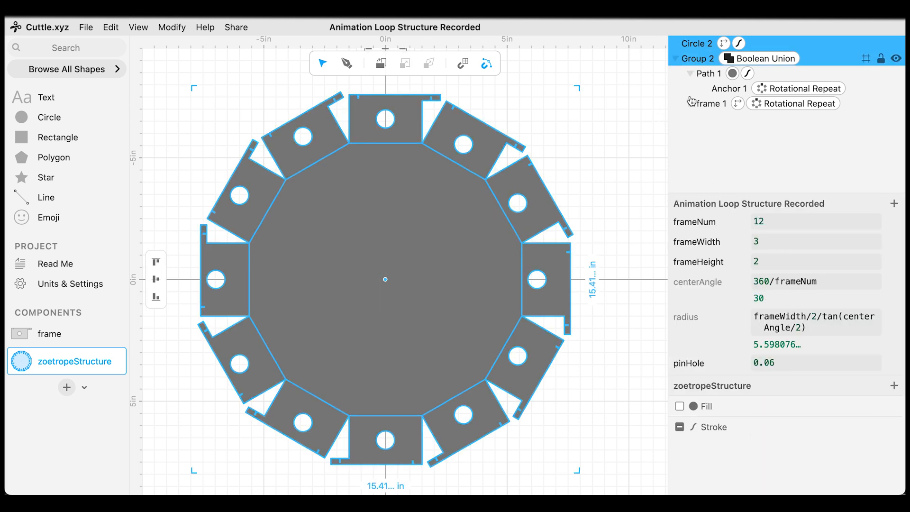
{"action": "left_click", "coordinate": [165, 29]}
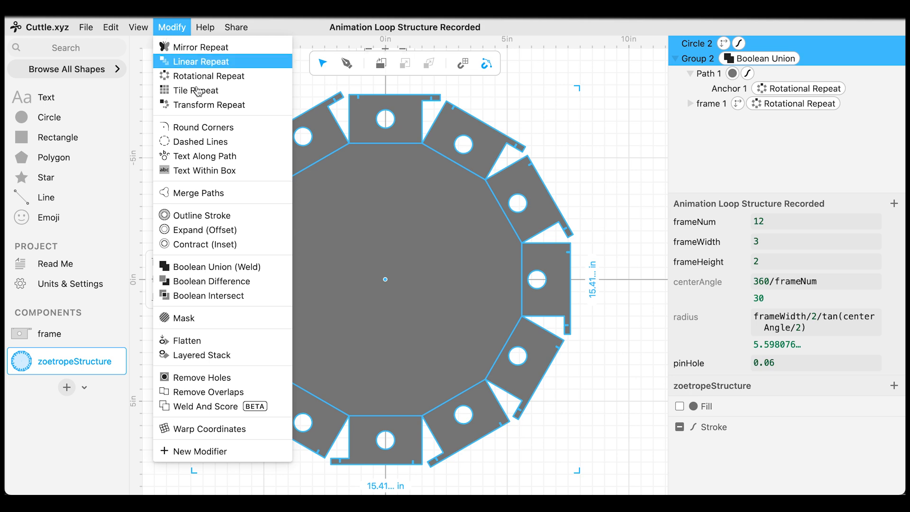
{"action": "left_click", "coordinate": [243, 281]}
{"action": "scroll", "coordinate": [384, 283], "scroll_direction": "up", "scroll_amount": 5}
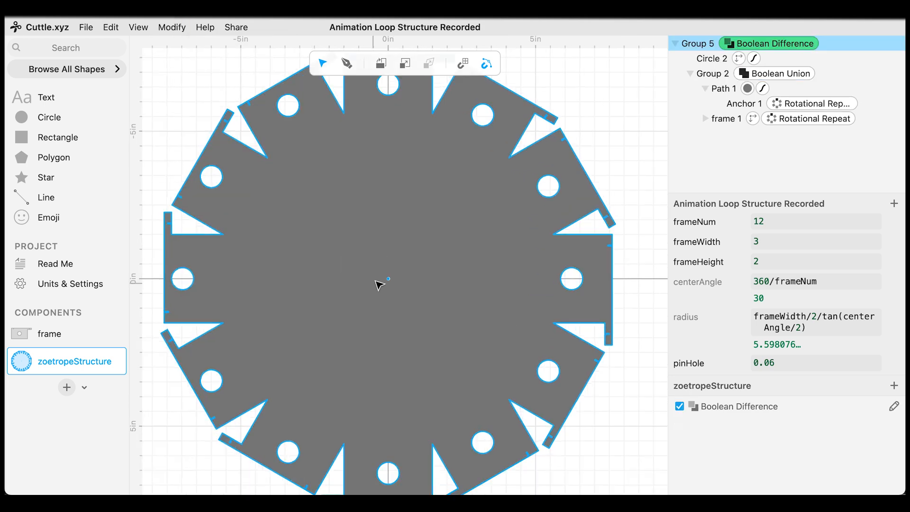
{"action": "scroll", "coordinate": [398, 272], "scroll_direction": "down", "scroll_amount": 5}
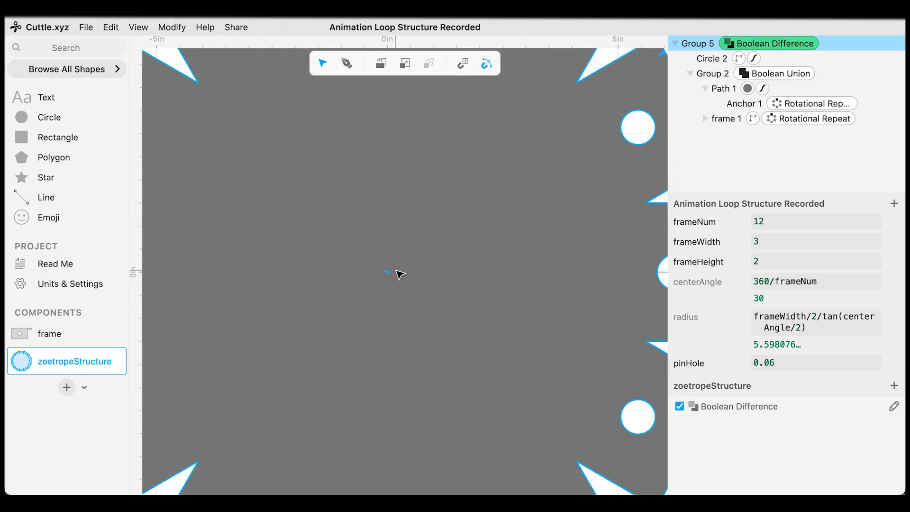
{"action": "left_click", "coordinate": [519, 153]}
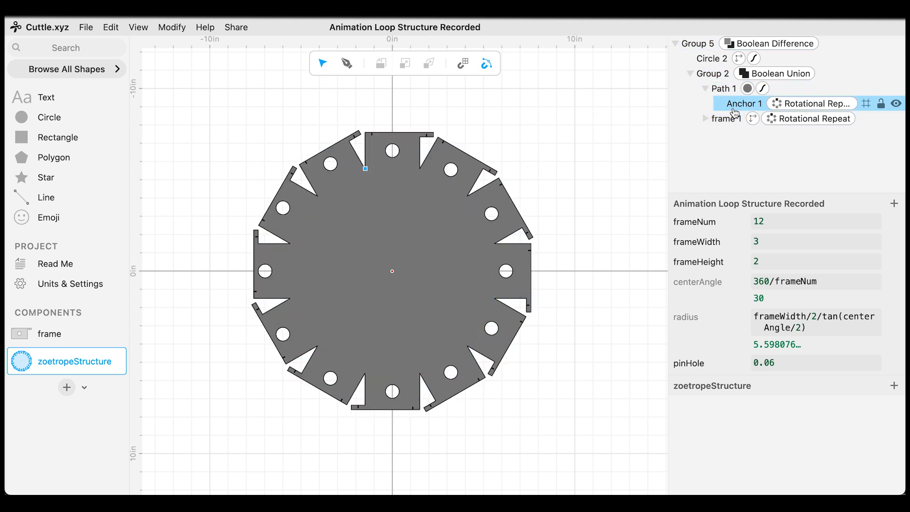
Step: Duplicate the central polygon Path 1 and move the copy out of the groups to the top level of zoetropeStructure
{"action": "left_click", "coordinate": [725, 92]}
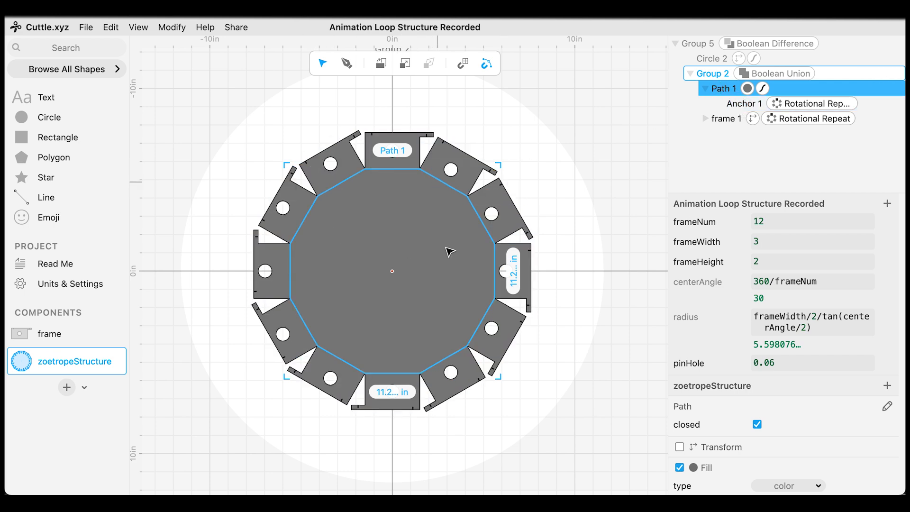
{"action": "key", "text": "ctrl+v"}
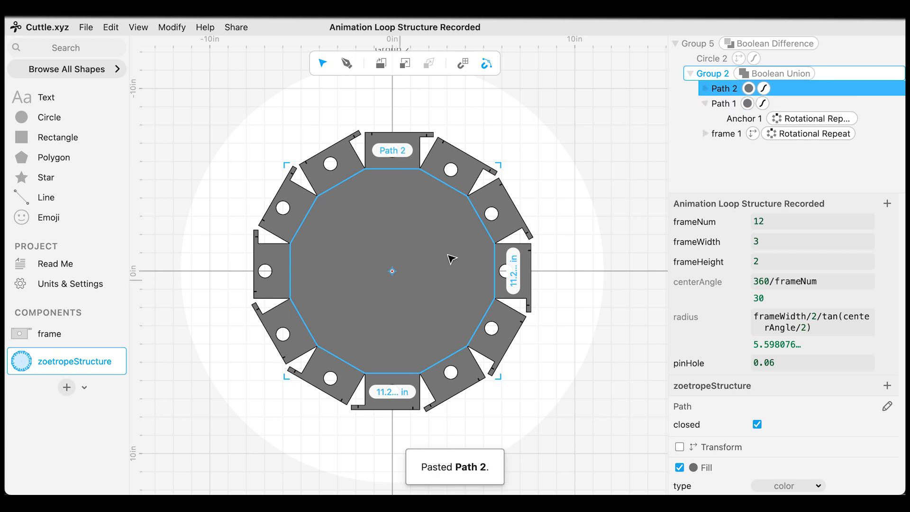
{"action": "left_click_drag", "start_coordinate": [711, 77], "coordinate": [701, 39]}
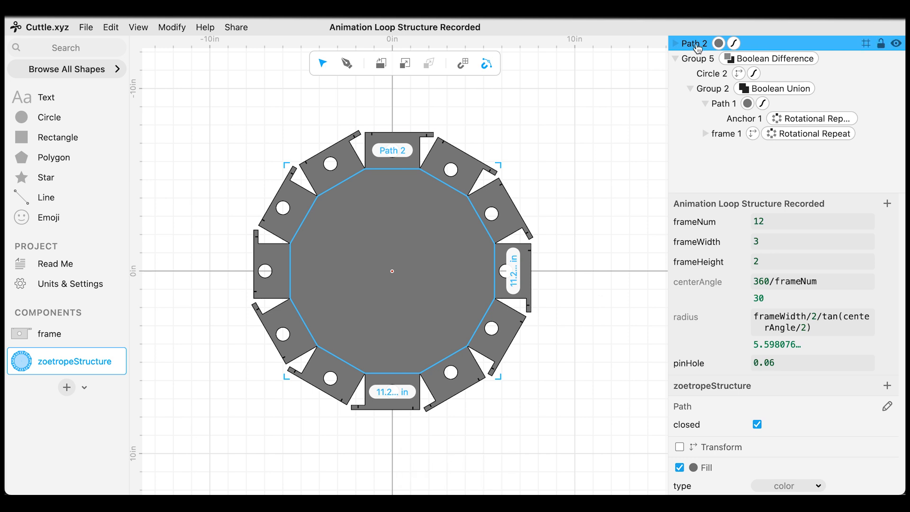
Step: Remove the fill from the copied polygon and set its stroke color to red
{"action": "scroll", "coordinate": [716, 358], "scroll_direction": "down", "scroll_amount": 3}
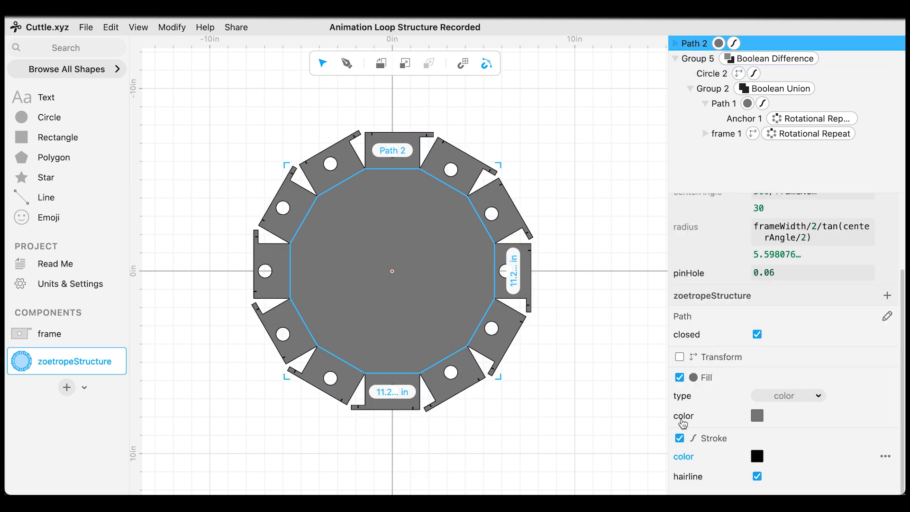
{"action": "left_click", "coordinate": [679, 378]}
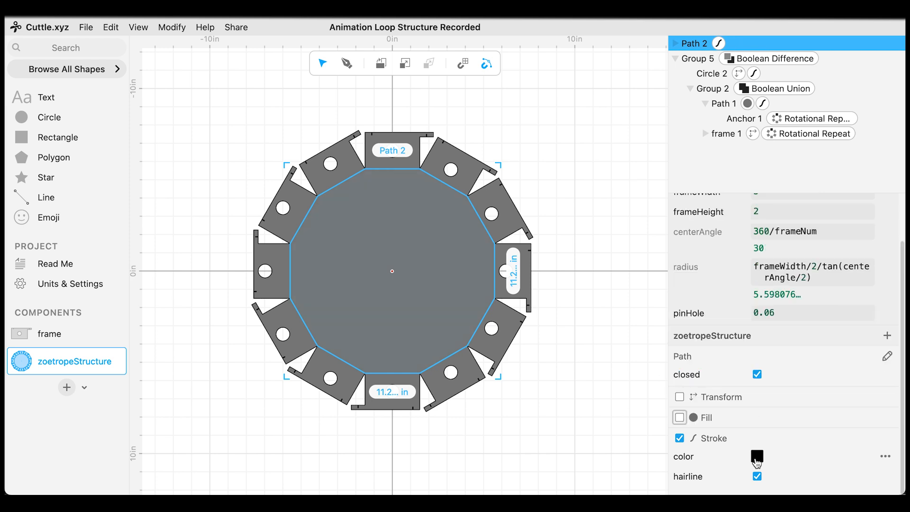
{"action": "left_click", "coordinate": [757, 458]}
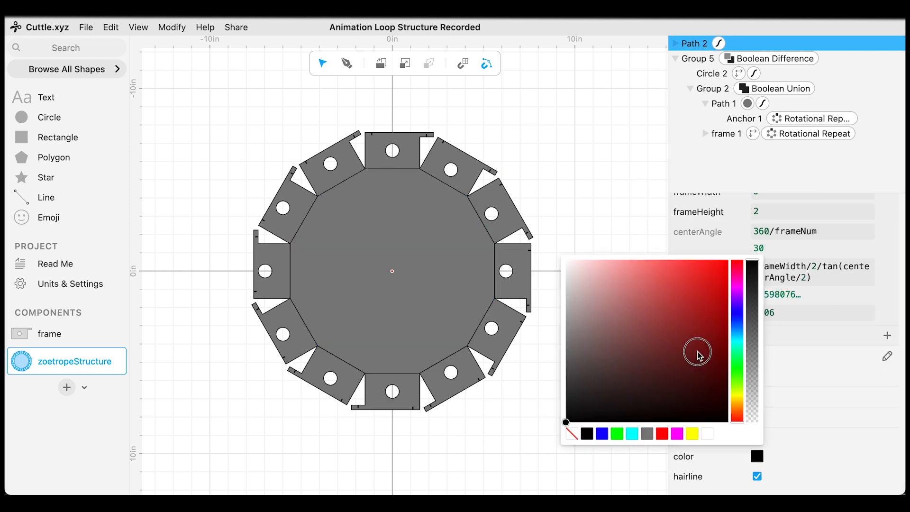
{"action": "left_click_drag", "start_coordinate": [697, 353], "coordinate": [743, 242]}
{"action": "left_click", "coordinate": [790, 389]}
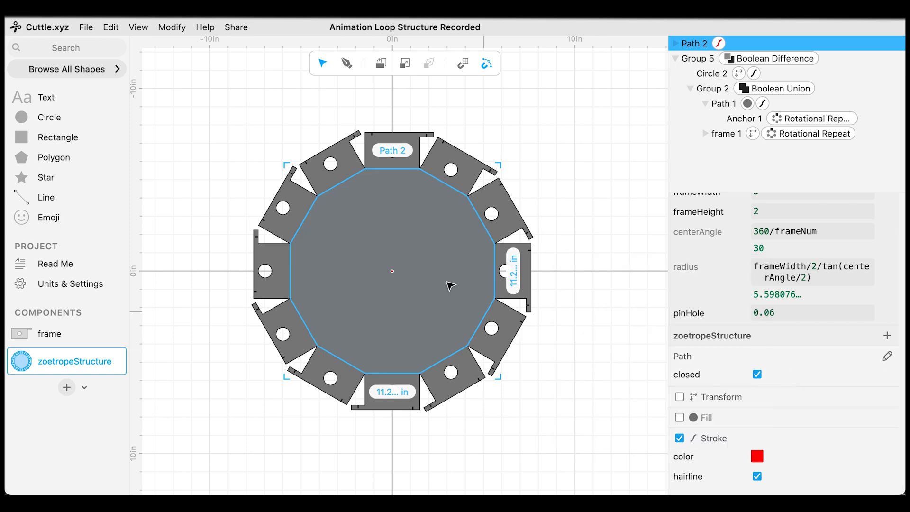
{"action": "scroll", "coordinate": [457, 250], "scroll_direction": "up", "scroll_amount": 3}
{"action": "left_click", "coordinate": [595, 254]}
{"action": "left_click", "coordinate": [474, 162]}
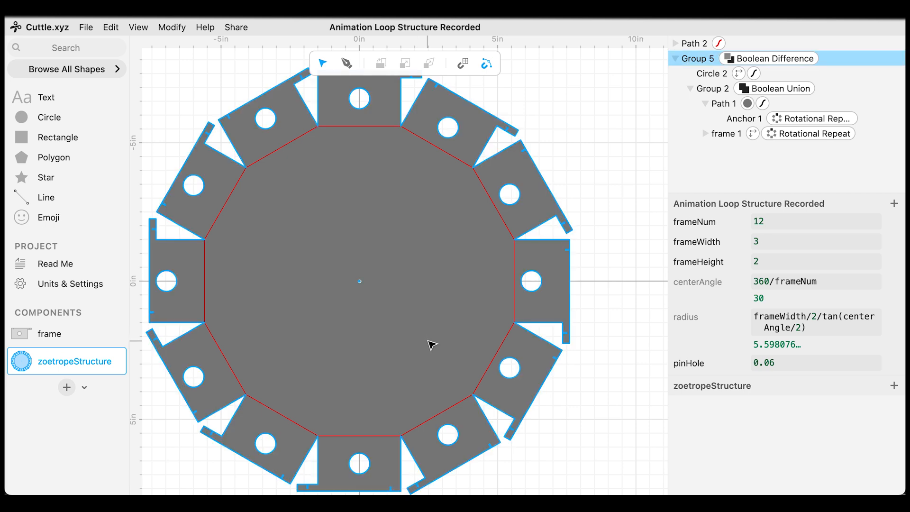
Step: Apply the Dashed Lines modifier to the red polygon outline and try a dashLength of 0.18
{"action": "left_click", "coordinate": [698, 44]}
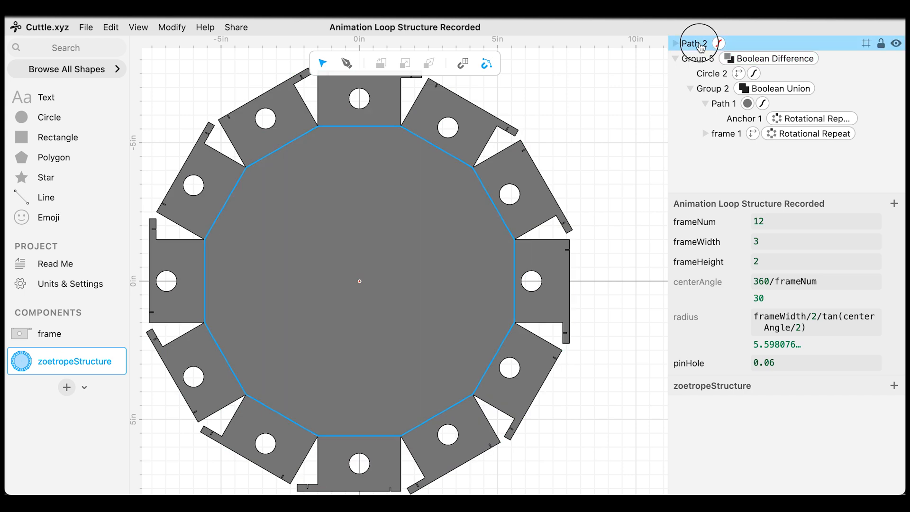
{"action": "left_click", "coordinate": [172, 28]}
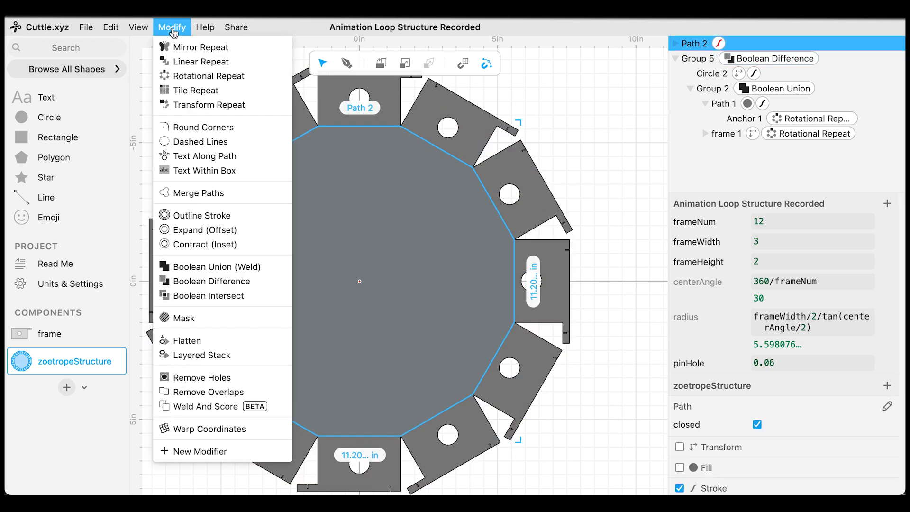
{"action": "left_click", "coordinate": [217, 142]}
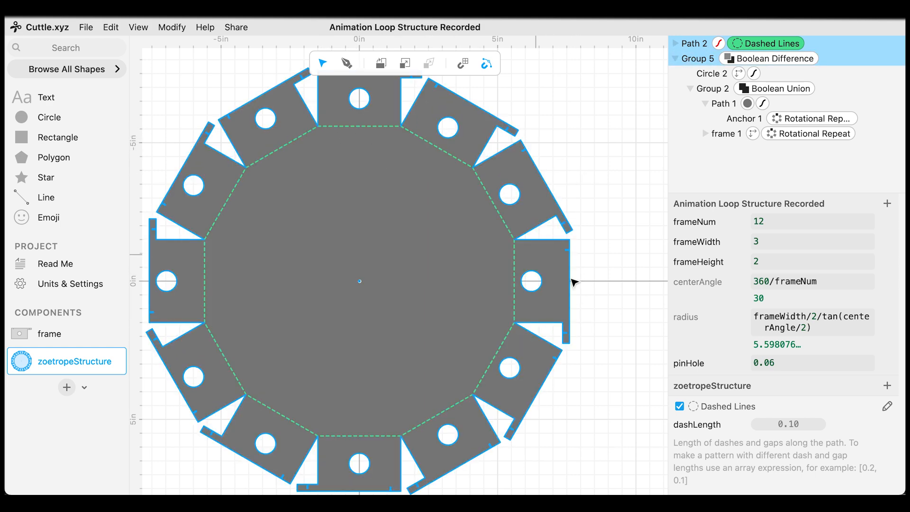
{"action": "scroll", "coordinate": [736, 382], "scroll_direction": "down", "scroll_amount": 2}
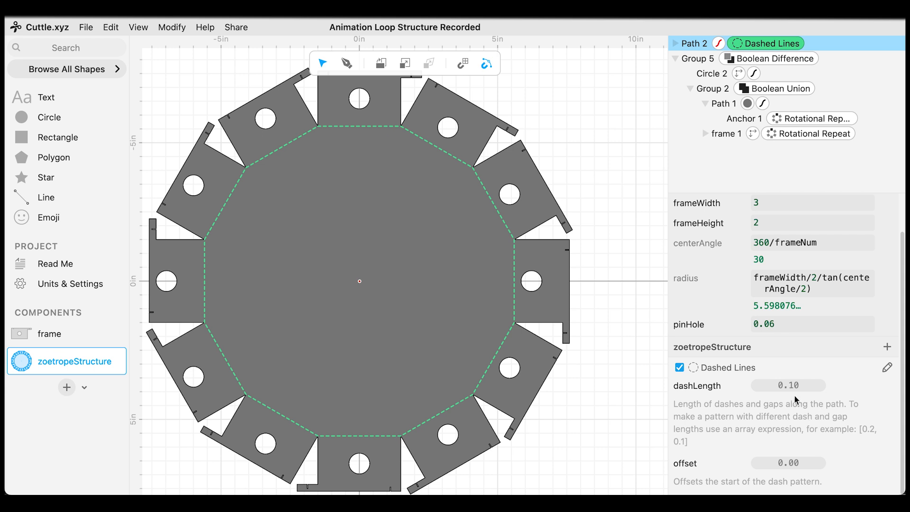
{"action": "left_click_drag", "start_coordinate": [789, 387], "coordinate": [810, 386]}
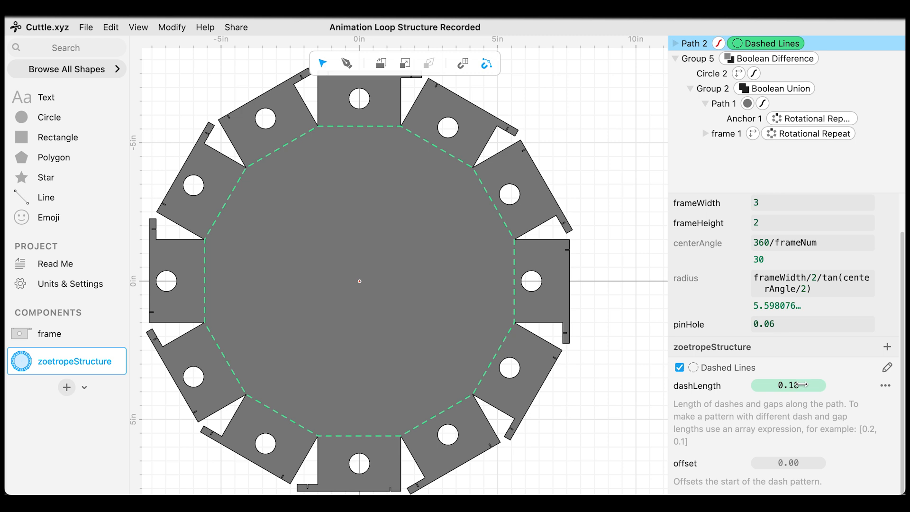
Step: Add two project parameters, dashLength with the value 0.1 and gapLength with the value 0.25
{"action": "scroll", "coordinate": [827, 311], "scroll_direction": "up", "scroll_amount": 2}
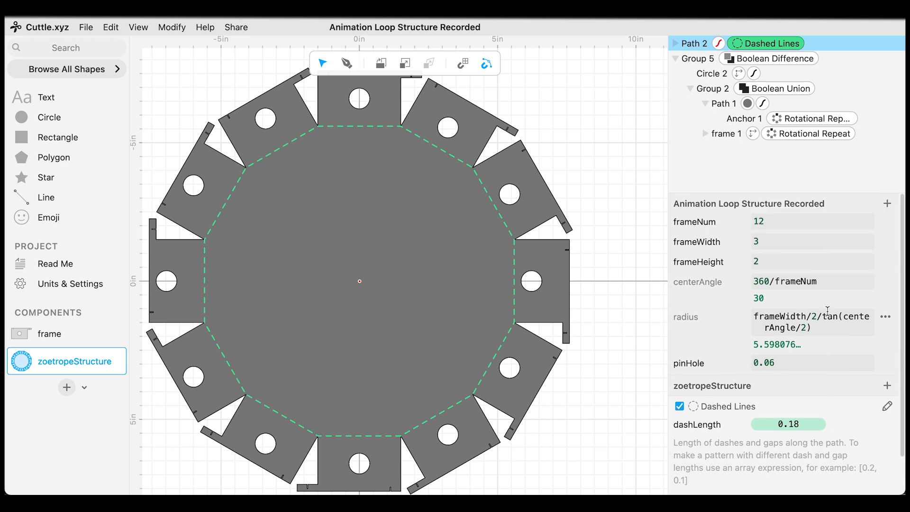
{"action": "left_click", "coordinate": [888, 205]}
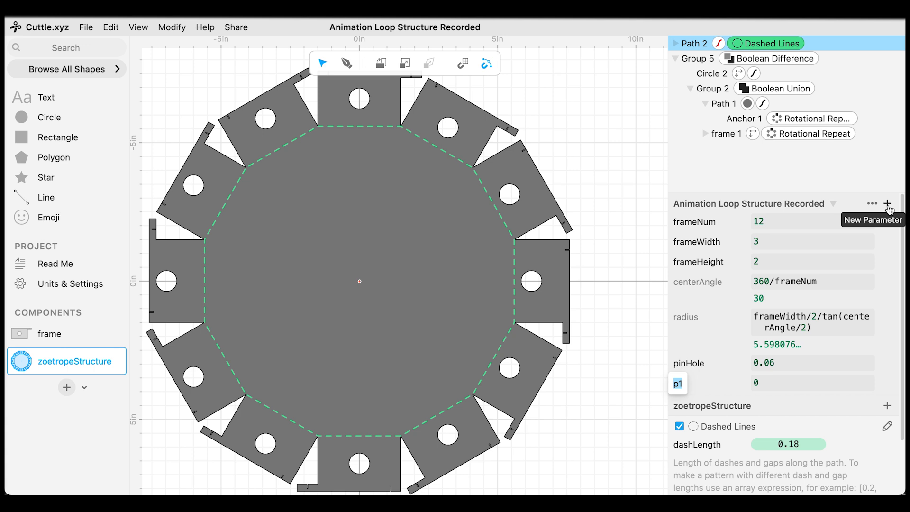
{"action": "type", "text": "dashLength"}
{"action": "key", "text": "Tab"}
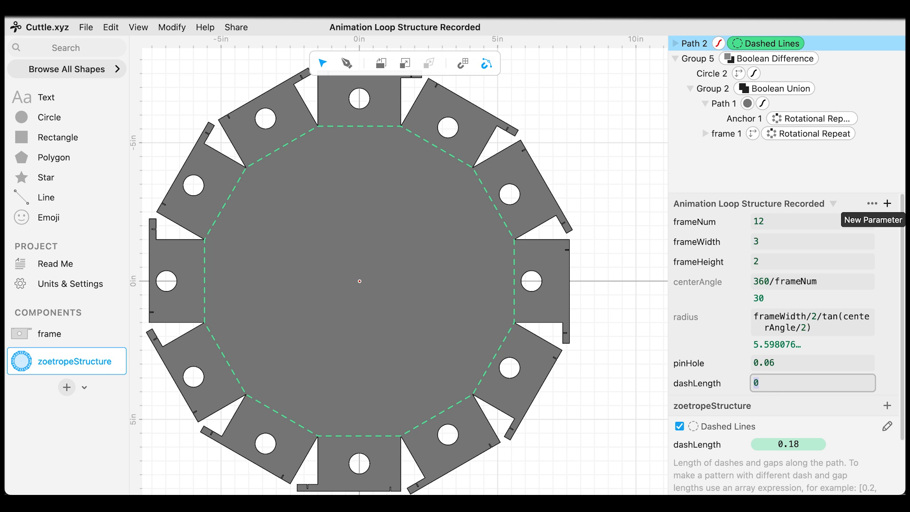
{"action": "type", "text": "0.1"}
{"action": "left_click", "coordinate": [887, 205]}
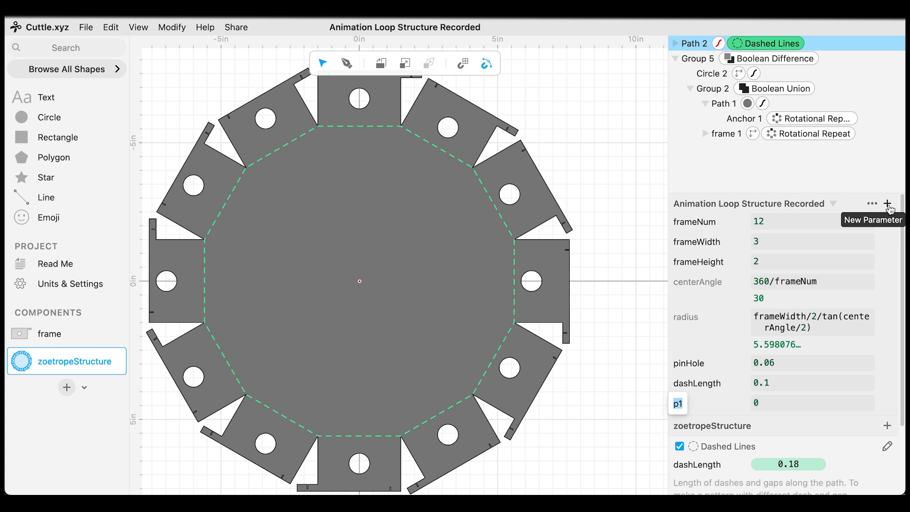
{"action": "type", "text": "gapLength"}
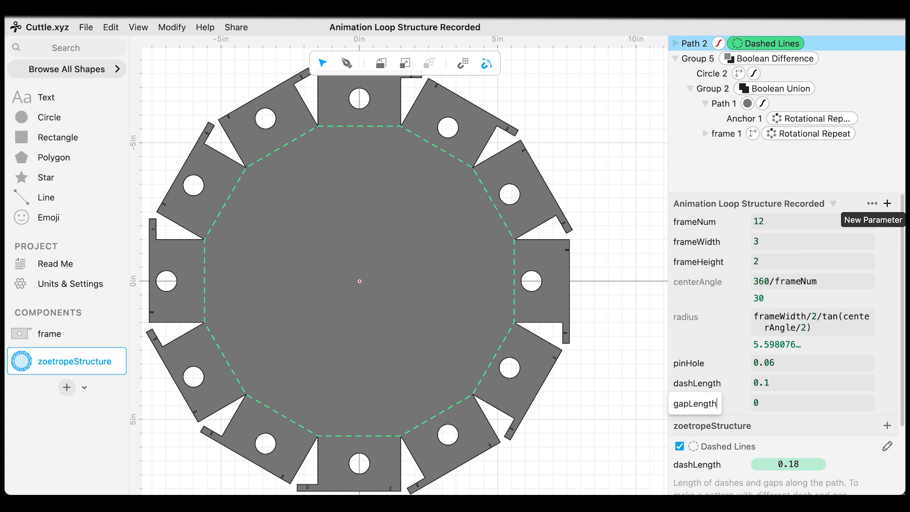
{"action": "key", "text": "Tab"}
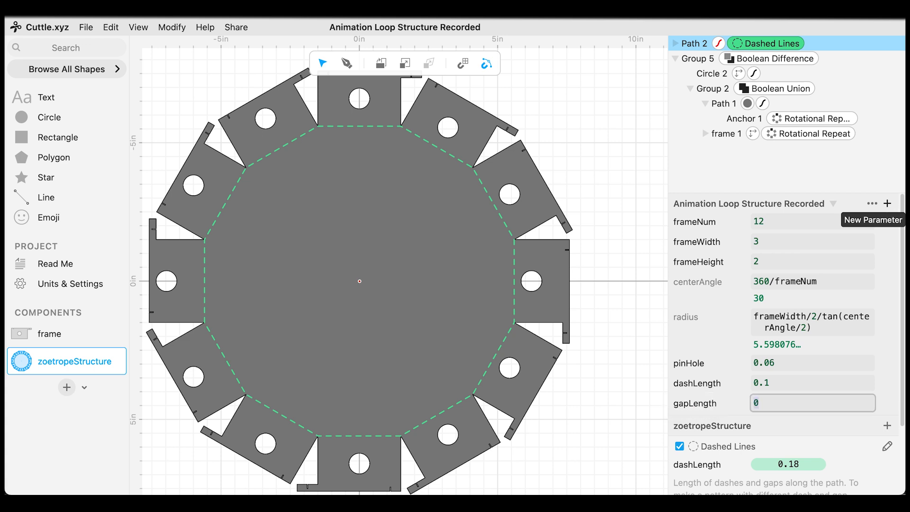
{"action": "type", "text": "0.25"}
Step: Set the Dashed Lines modifier's dashLength to [dashLength, gapLength] and inspect the dashes around the polygon
{"action": "left_click", "coordinate": [821, 460]}
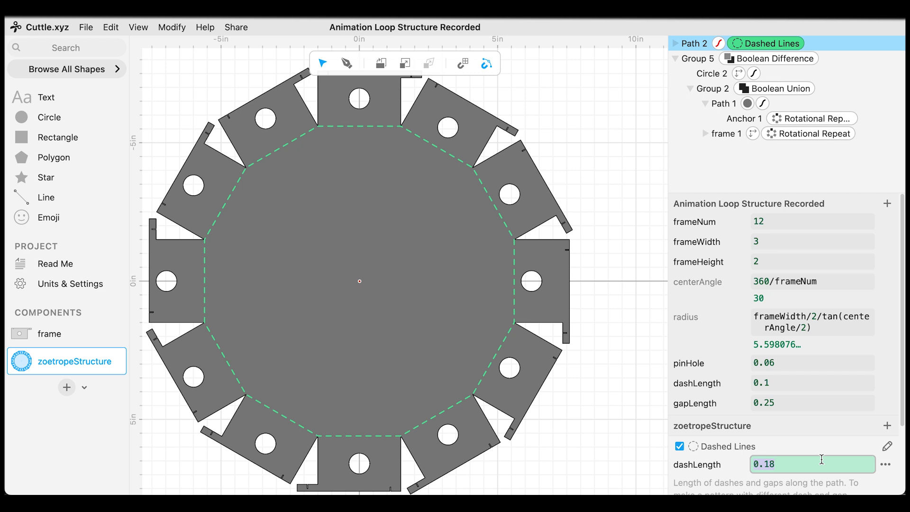
{"action": "type", "text": "[dash"}
{"action": "key", "text": "Return"}
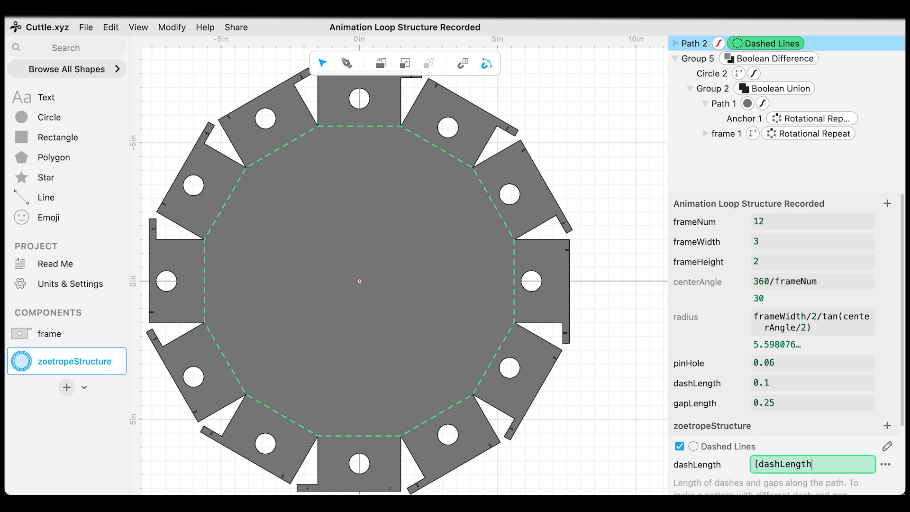
{"action": "type", "text": ", gap"}
{"action": "key", "text": "Return"}
{"action": "type", "text": "}"}
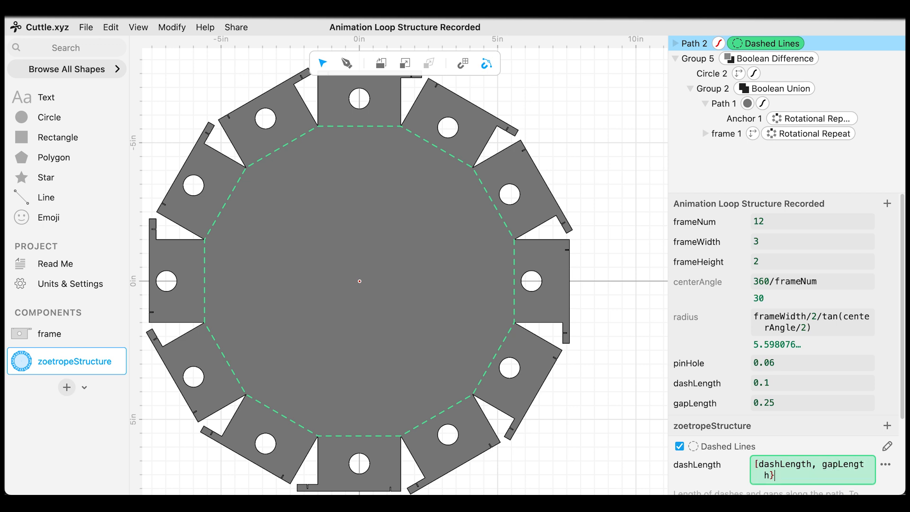
{"action": "key", "text": "BackSpace"}
{"action": "type", "text": "]"}
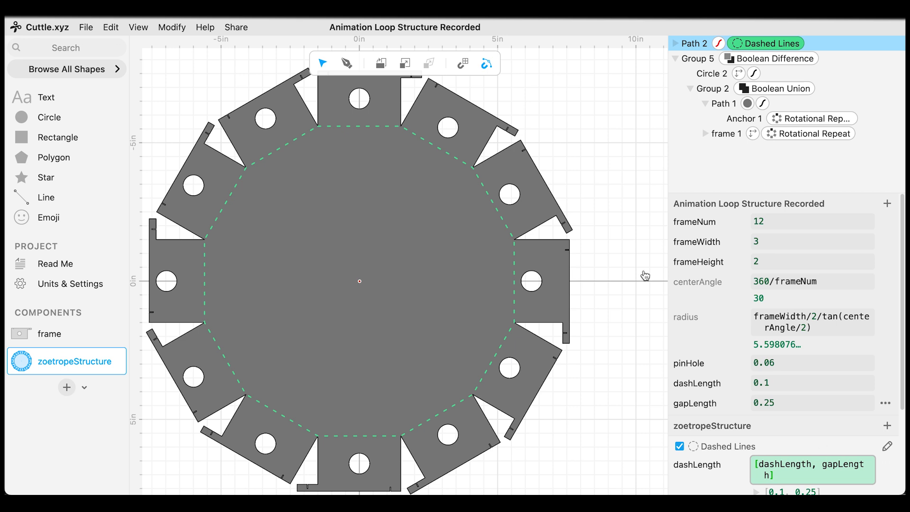
{"action": "scroll", "coordinate": [441, 157], "scroll_direction": "up", "scroll_amount": 5}
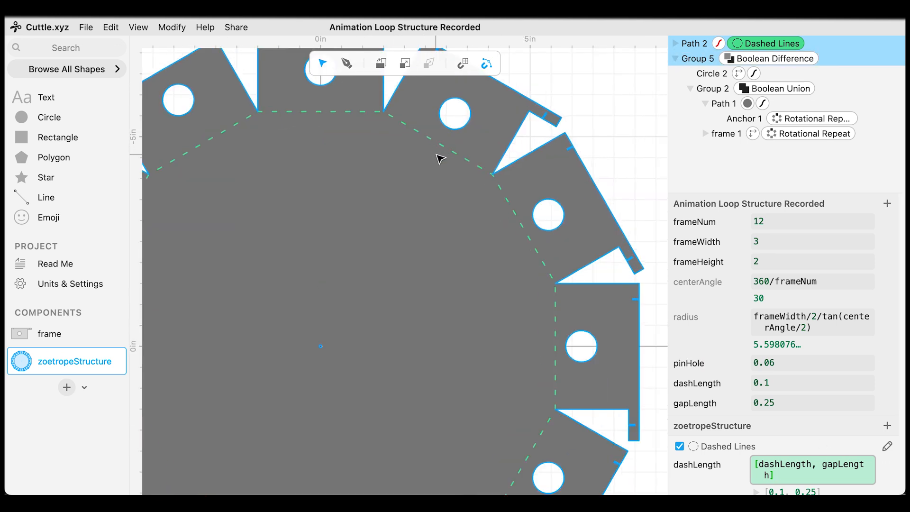
{"action": "scroll", "coordinate": [474, 201], "scroll_direction": "down", "scroll_amount": 5}
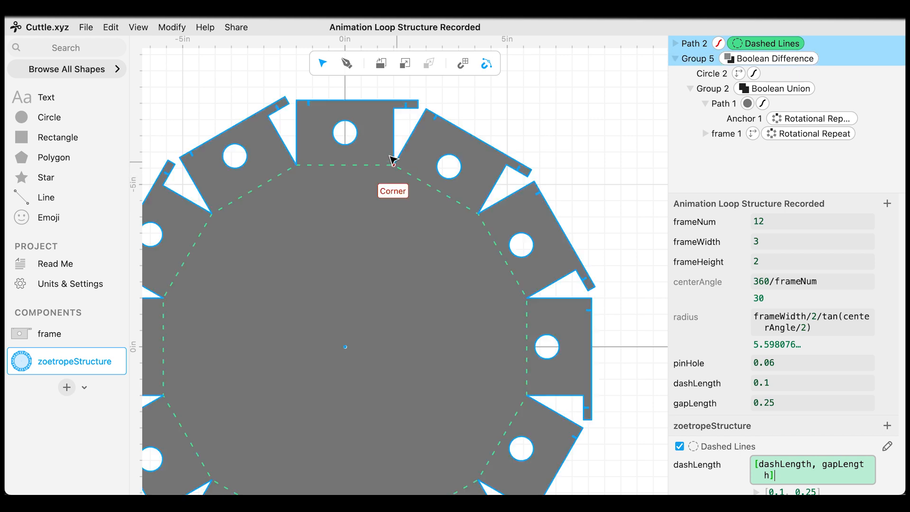
{"action": "scroll", "coordinate": [397, 190], "scroll_direction": "up", "scroll_amount": 2}
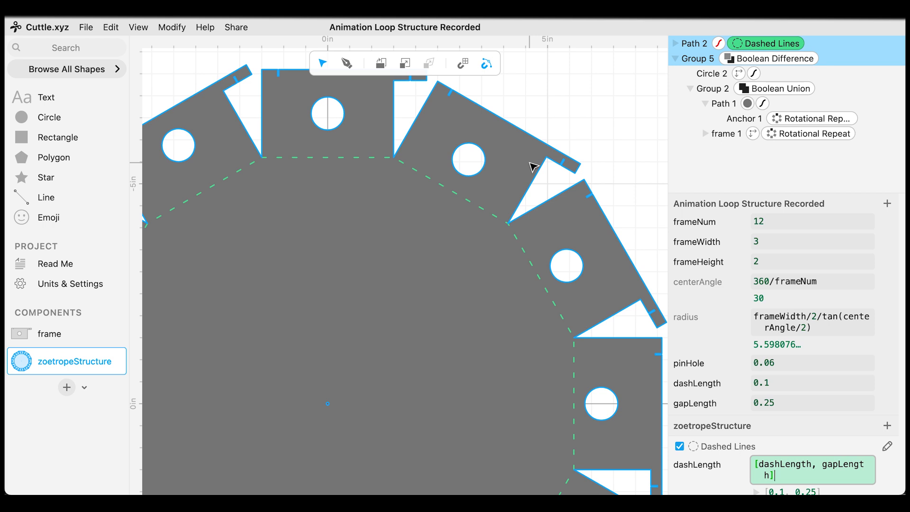
{"action": "scroll", "coordinate": [386, 193], "scroll_direction": "down", "scroll_amount": 3}
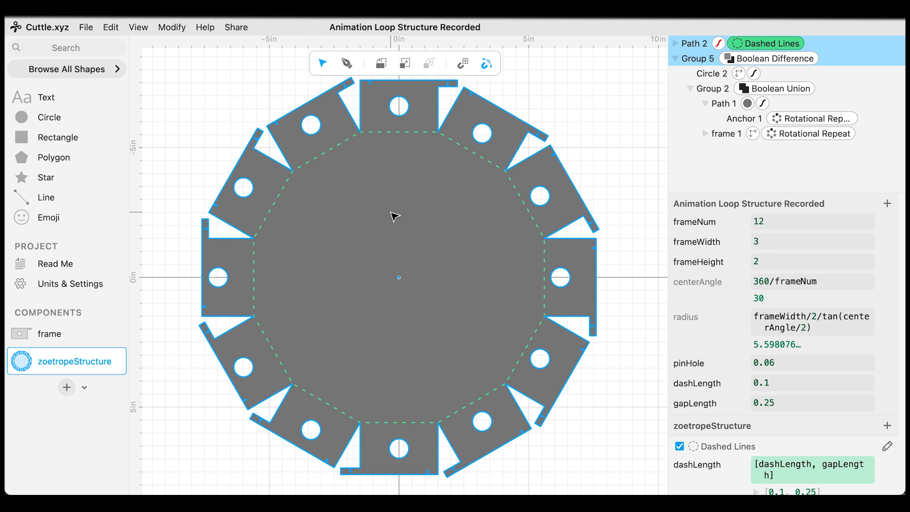
Step: Add a project parameter named totalWidth
{"action": "left_click", "coordinate": [888, 204]}
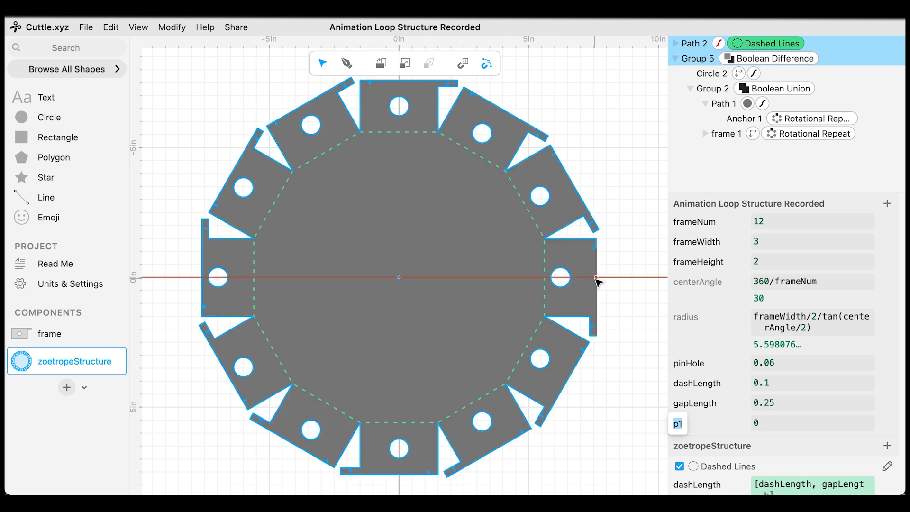
{"action": "left_click", "coordinate": [767, 419]}
{"action": "left_click", "coordinate": [678, 425]}
{"action": "left_click", "coordinate": [678, 425]}
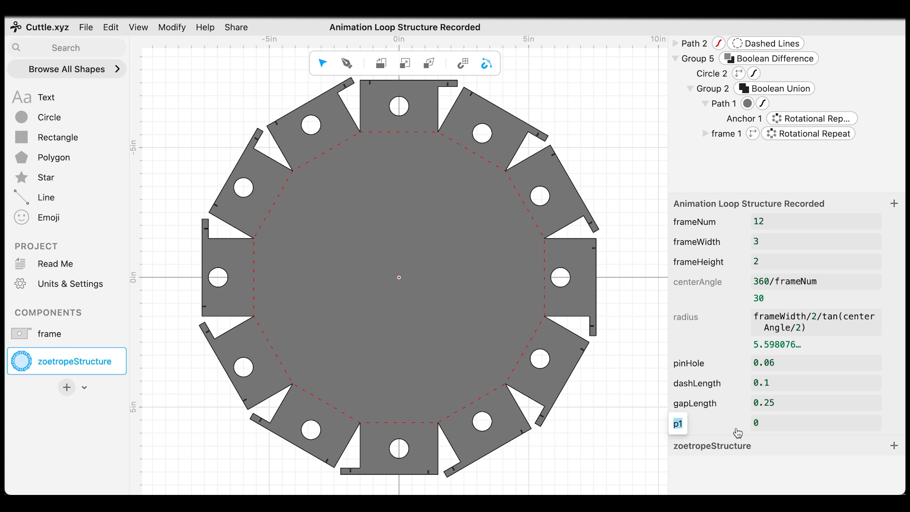
{"action": "type", "text": "totalWidth"}
{"action": "key", "text": "Tab"}
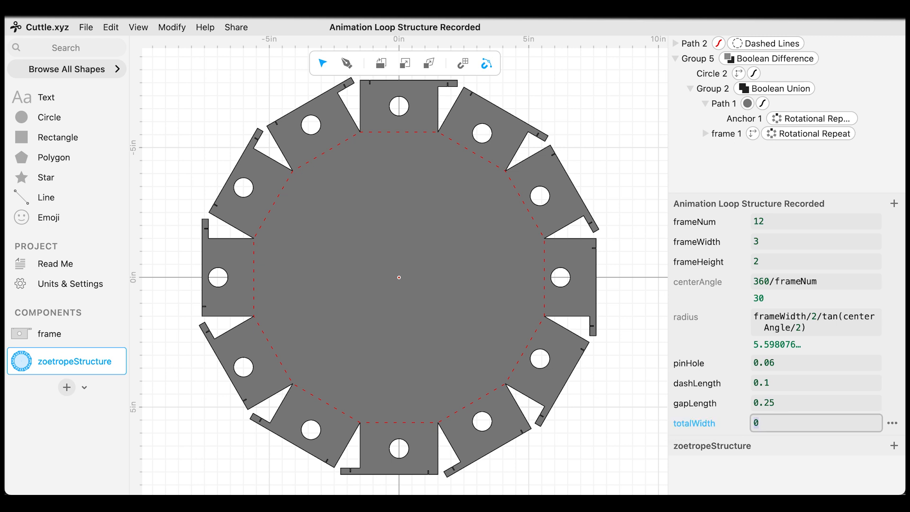
Step: Define totalWidth with the expression (frameHeight+radius)*2
{"action": "type", "text": "("}
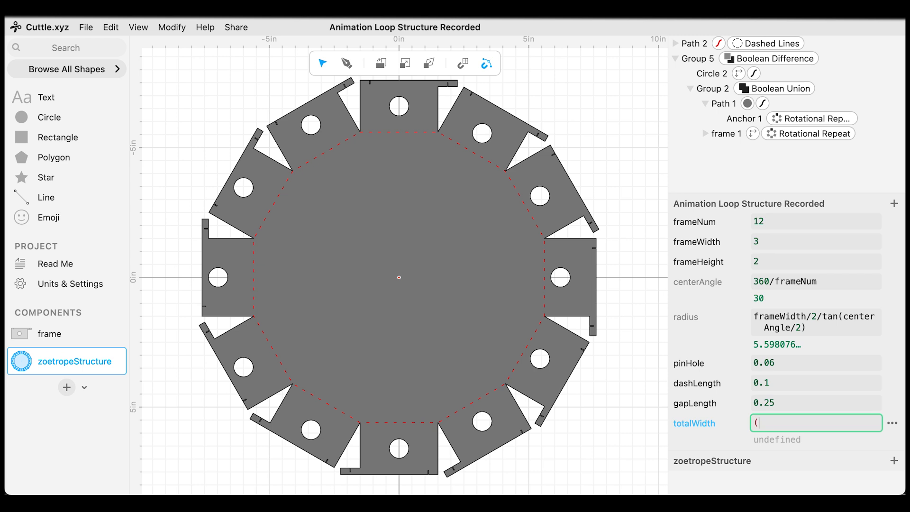
{"action": "type", "text": "frame"}
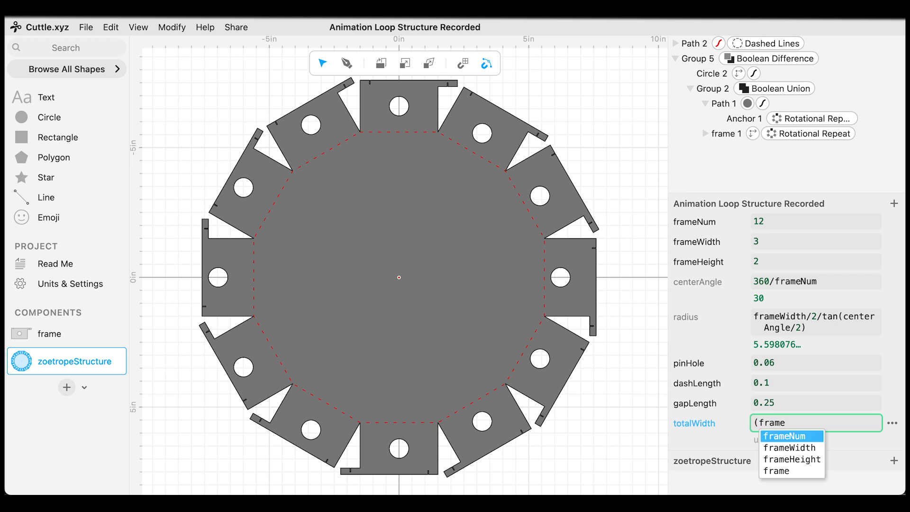
{"action": "key", "text": "Down"}
{"action": "key", "text": "Down"}
{"action": "key", "text": "Return"}
{"action": "type", "text": "+radi"}
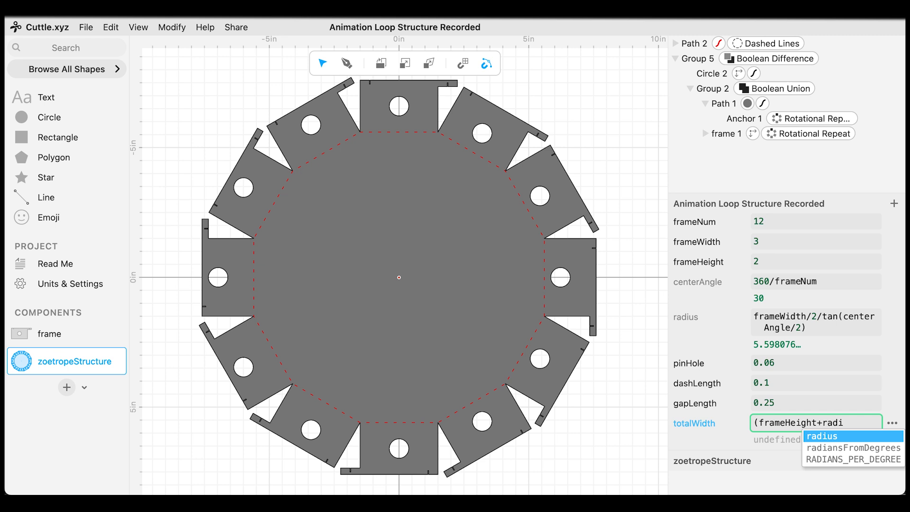
{"action": "key", "text": "Return"}
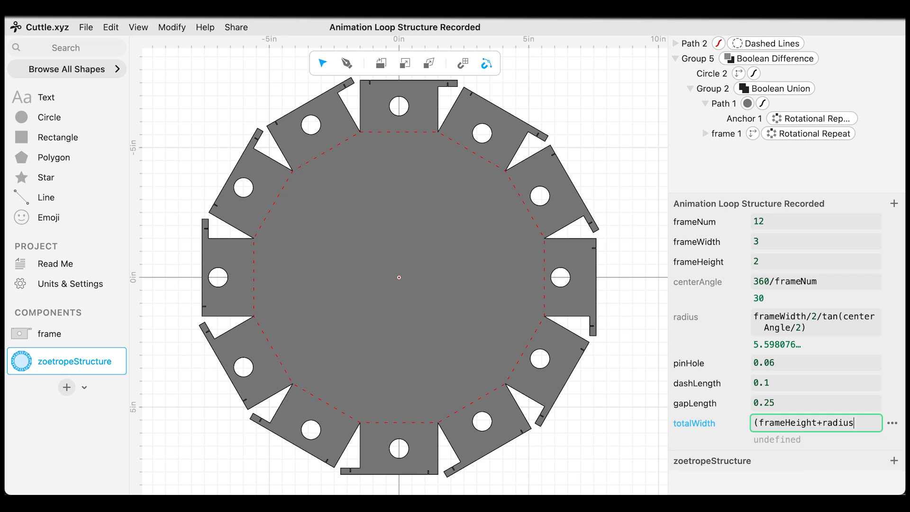
{"action": "type", "text": ")*2"}
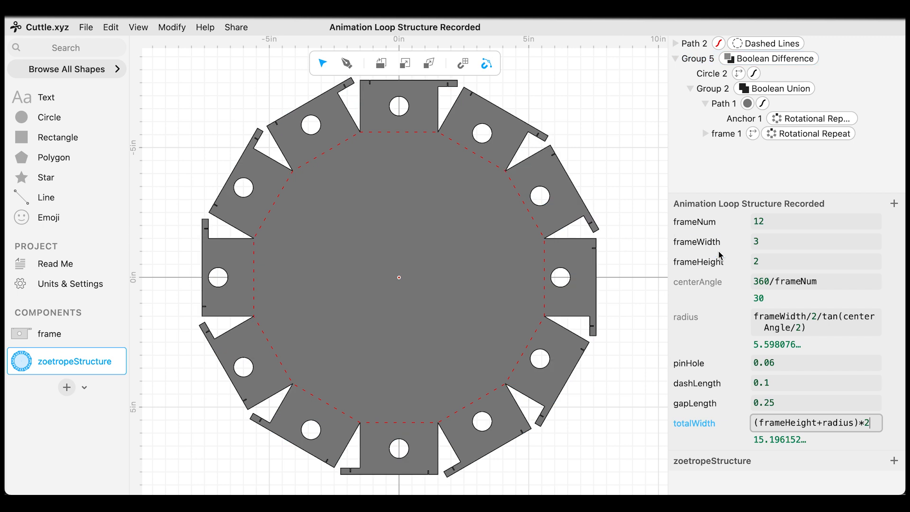
Step: Rewrite the frameWidth parameter as 3.0 and frameHeight as 2.0 so both carry one decimal place
{"action": "left_click", "coordinate": [771, 238]}
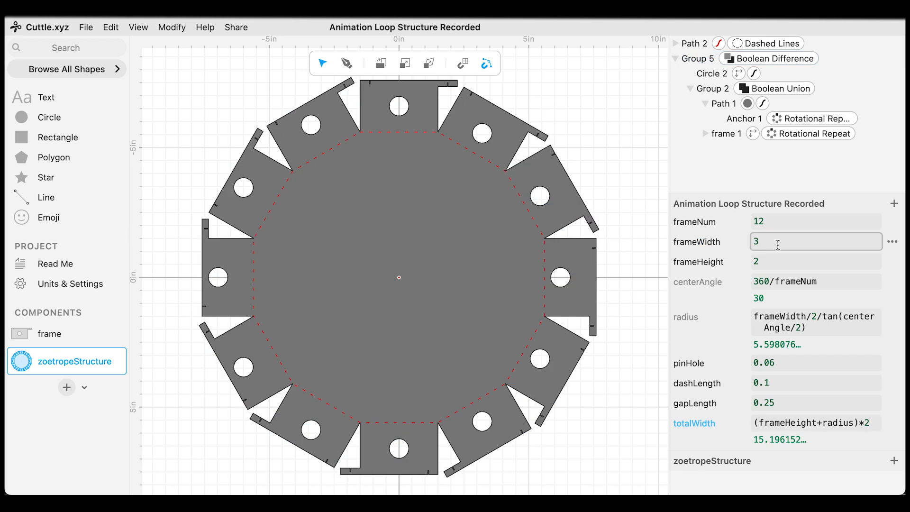
{"action": "left_click_drag", "start_coordinate": [757, 241], "coordinate": [762, 244]}
{"action": "left_click", "coordinate": [764, 242]}
{"action": "type", "text": ".0"}
{"action": "left_click", "coordinate": [782, 260]}
{"action": "type", "text": ".0"}
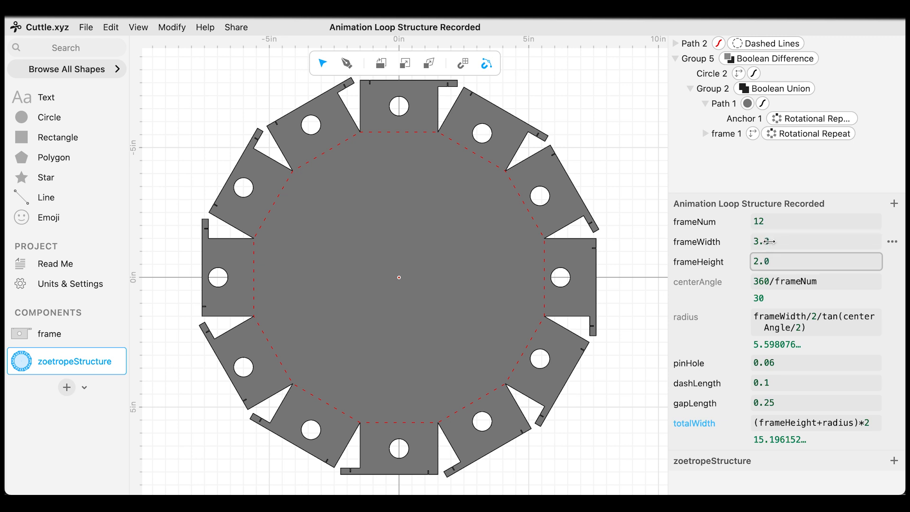
Step: Reduce frameWidth to 1.8 and frameHeight to 1.7, and check the computed totalWidth
{"action": "left_click_drag", "start_coordinate": [765, 242], "coordinate": [757, 261]}
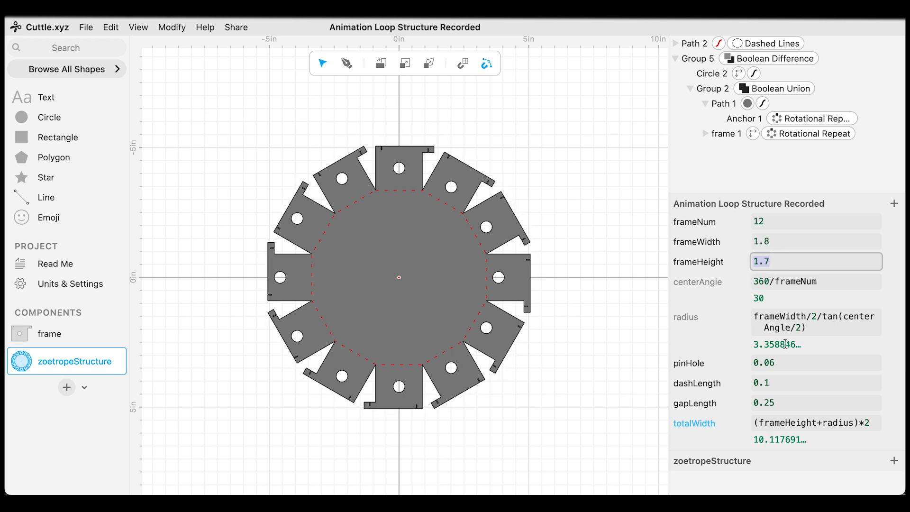
{"action": "left_click", "coordinate": [750, 443]}
{"action": "left_click", "coordinate": [752, 440]}
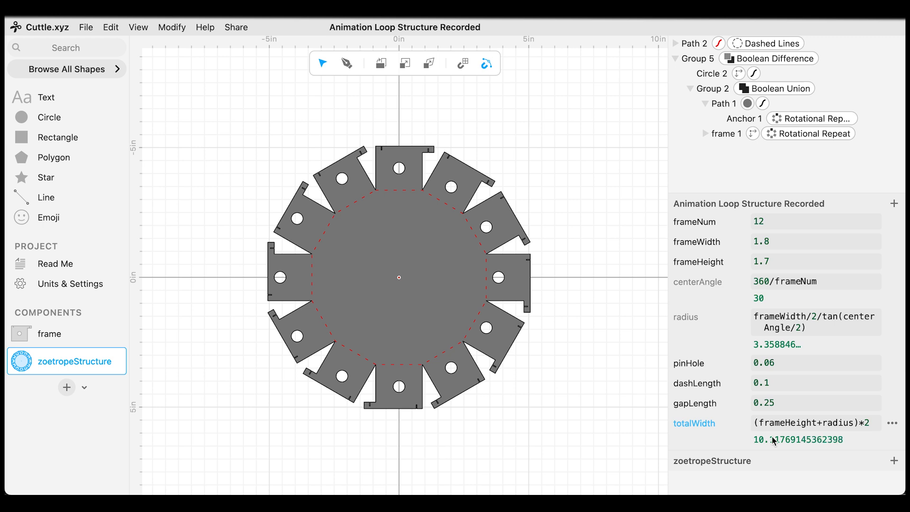
Step: Set frameWidth to 1.4 and frameHeight to 1.3 to shrink the whole zoetrope structure
{"action": "left_click", "coordinate": [762, 242]}
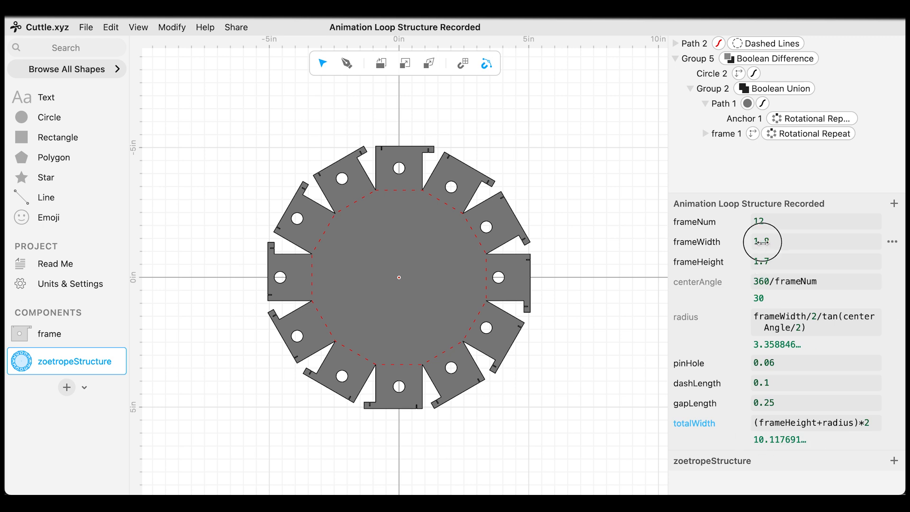
{"action": "left_click_drag", "start_coordinate": [762, 242], "coordinate": [759, 264]}
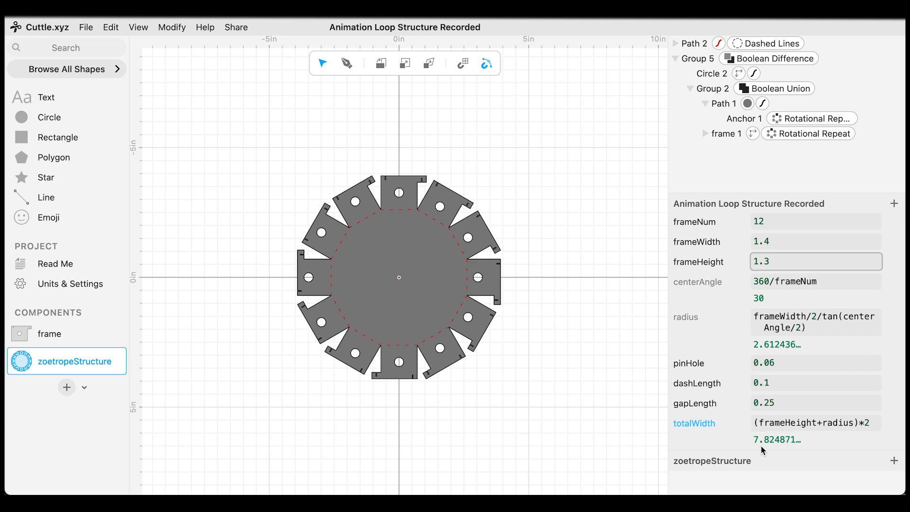
{"action": "left_click", "coordinate": [406, 260]}
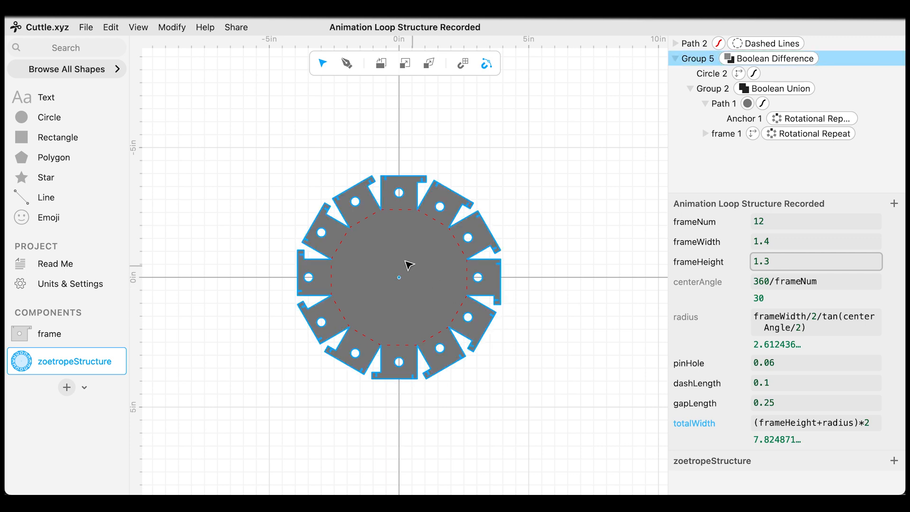
{"action": "scroll", "coordinate": [403, 256], "scroll_direction": "up", "scroll_amount": 3}
{"action": "scroll", "coordinate": [361, 275], "scroll_direction": "up", "scroll_amount": 2}
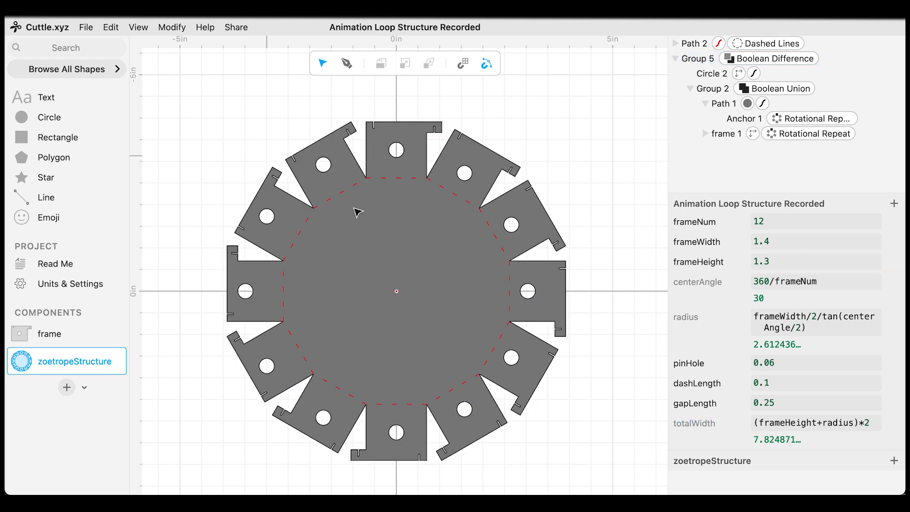
Step: Export the zoetropeStructure component as an SVG file optimized for Cricut
{"action": "left_click", "coordinate": [86, 29]}
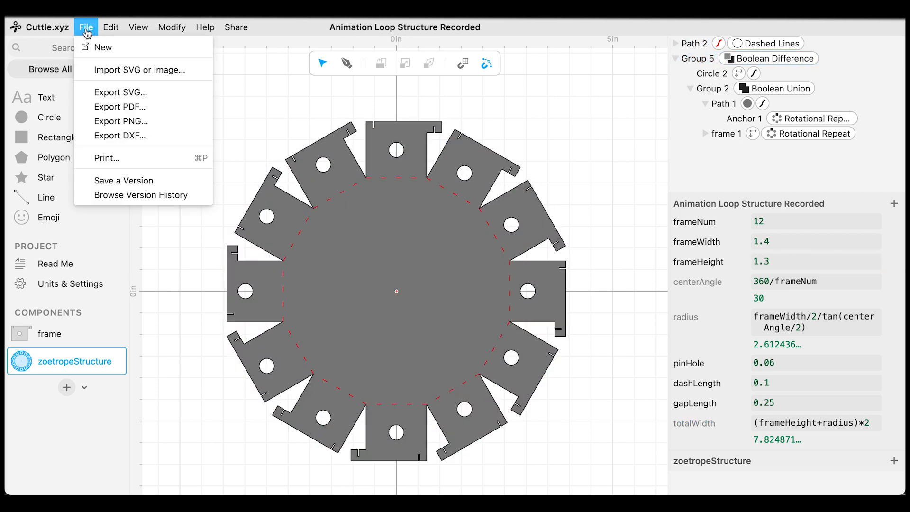
{"action": "left_click", "coordinate": [135, 93]}
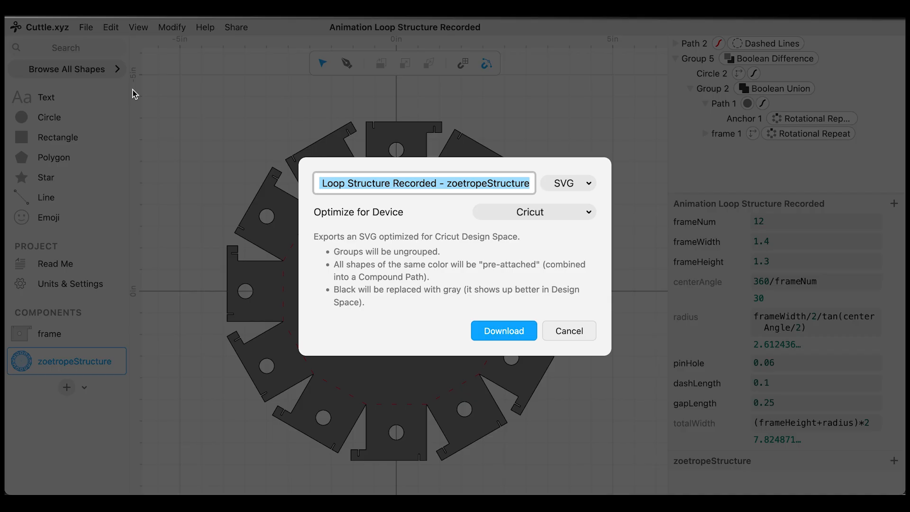
{"action": "left_click", "coordinate": [588, 210]}
{"action": "left_click", "coordinate": [567, 184]}
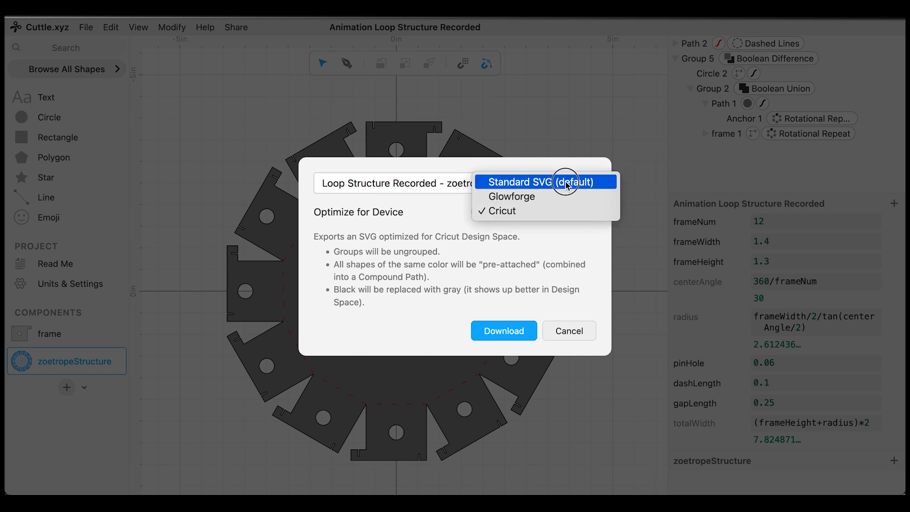
{"action": "left_click", "coordinate": [581, 260]}
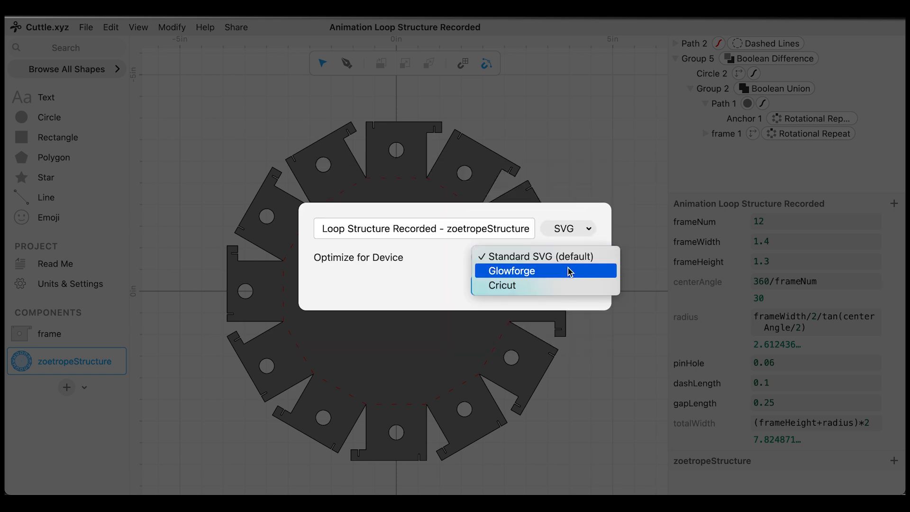
{"action": "left_click", "coordinate": [531, 285]}
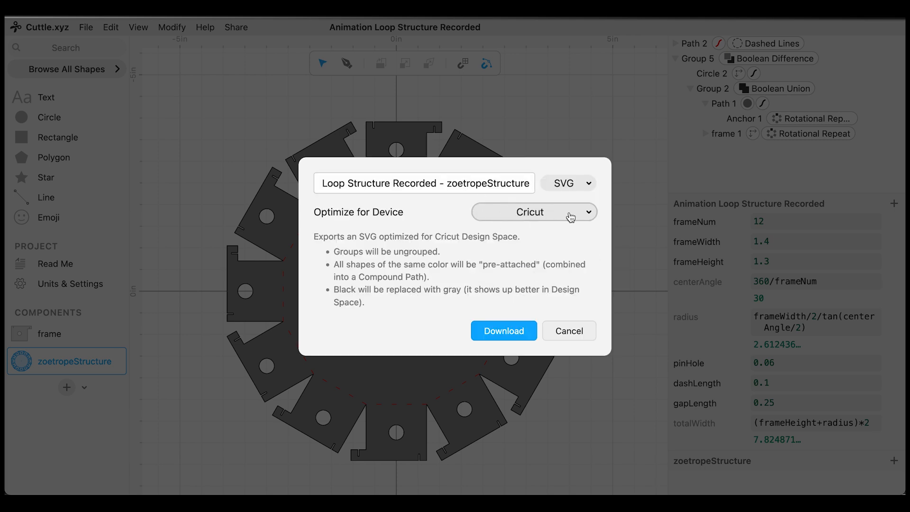
{"action": "left_click", "coordinate": [520, 330]}
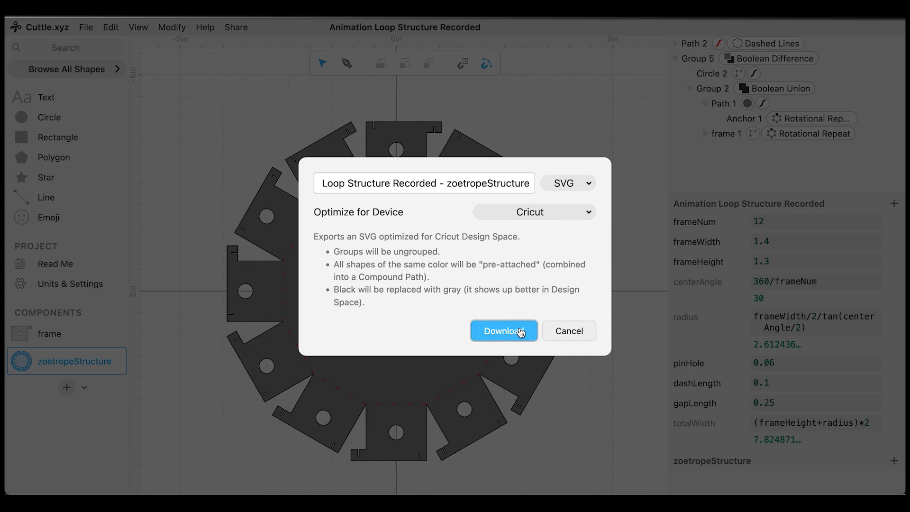
{"action": "left_click", "coordinate": [593, 240]}
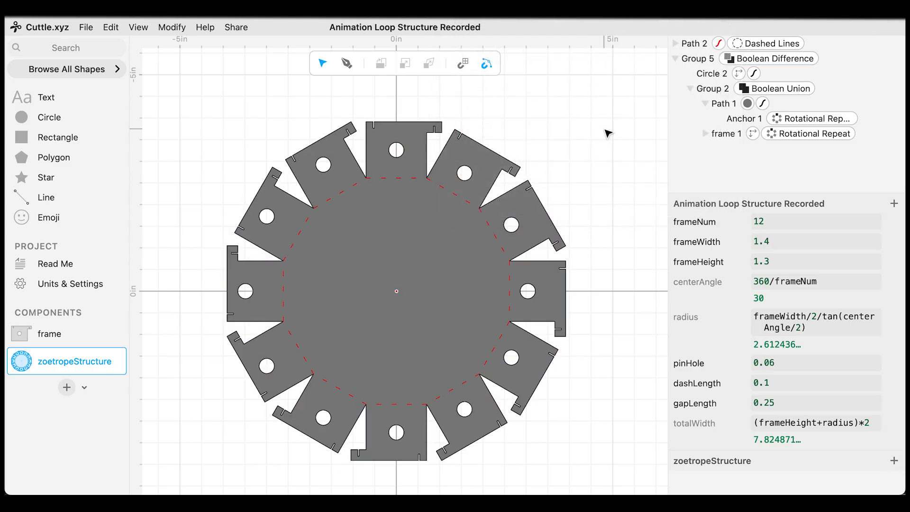
Step: Switch to Cricut Design Space and start a new blank project canvas
{"action": "key", "text": "super+space"}
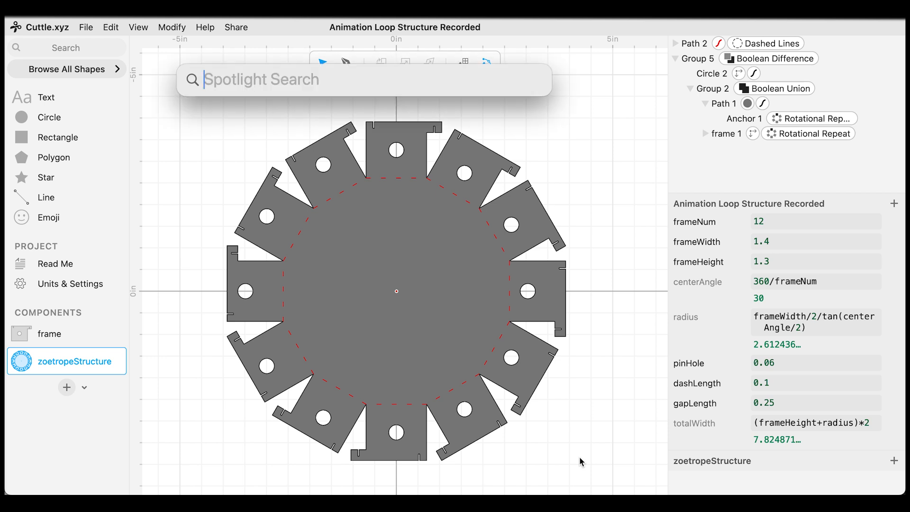
{"action": "type", "text": "cricut Design Space"}
{"action": "key", "text": "Return"}
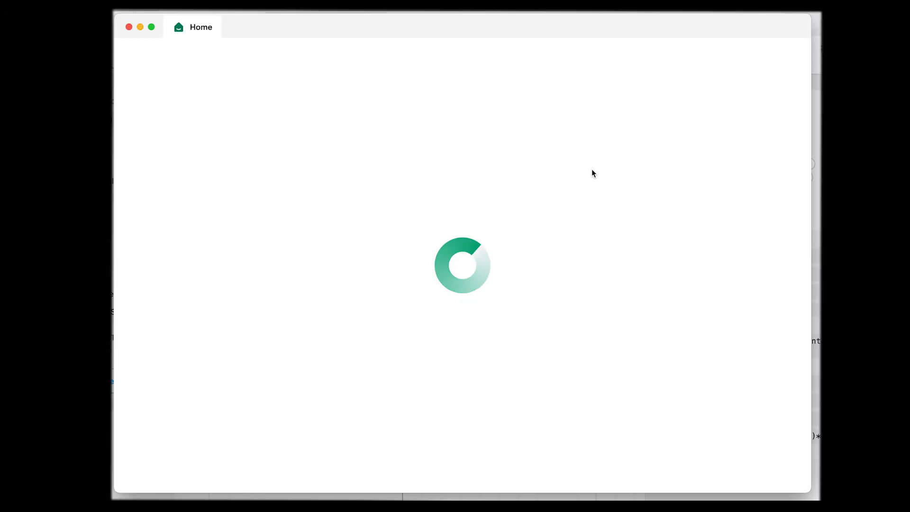
{"action": "left_click", "coordinate": [749, 60]}
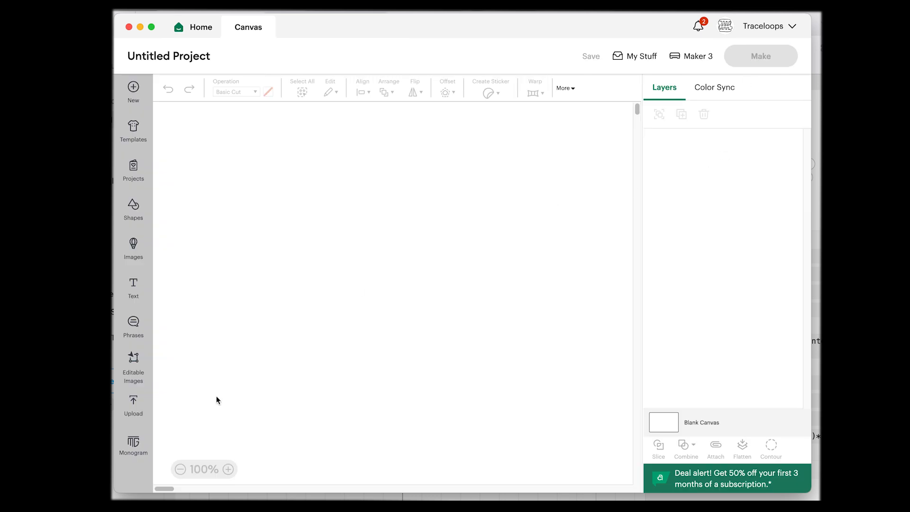
Step: Upload "Animation Loop Structure Recorded - zoetropeStructure.svg" from Downloads and add it to the canvas
{"action": "left_click", "coordinate": [137, 401]}
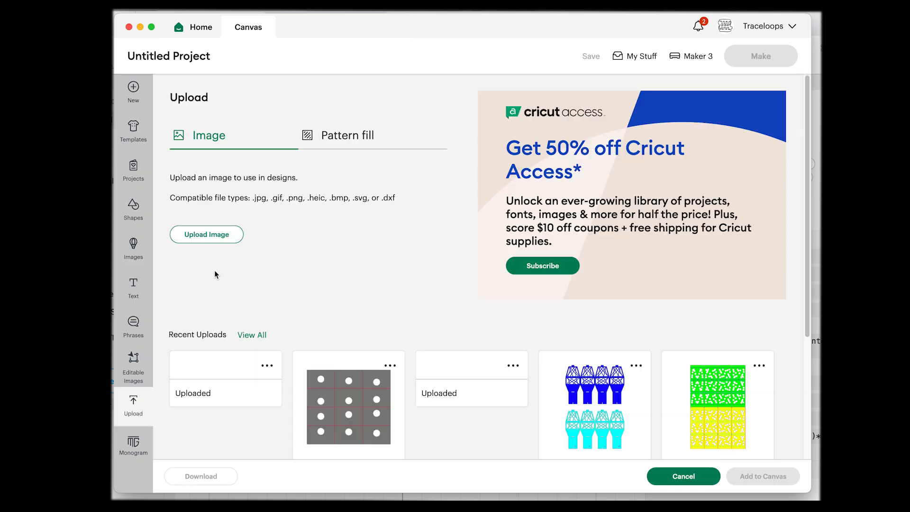
{"action": "left_click", "coordinate": [206, 234]}
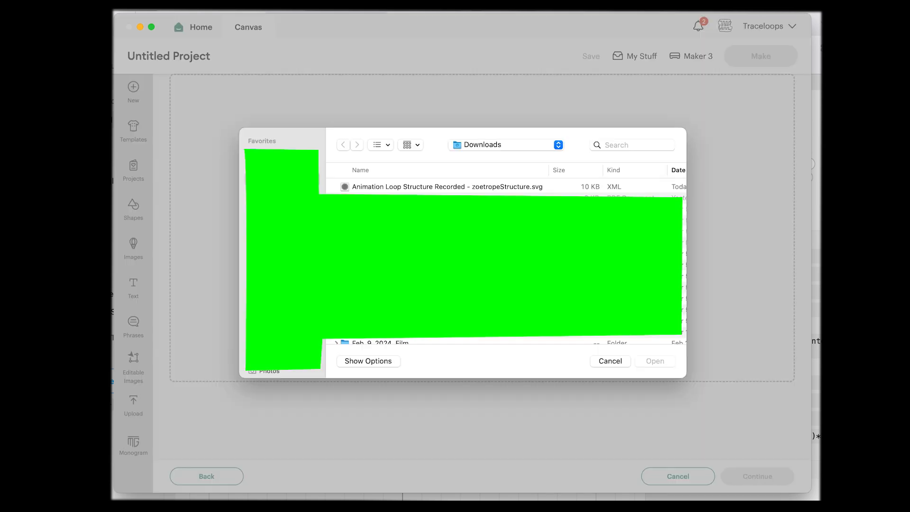
{"action": "left_click", "coordinate": [452, 187]}
{"action": "left_click", "coordinate": [655, 361]}
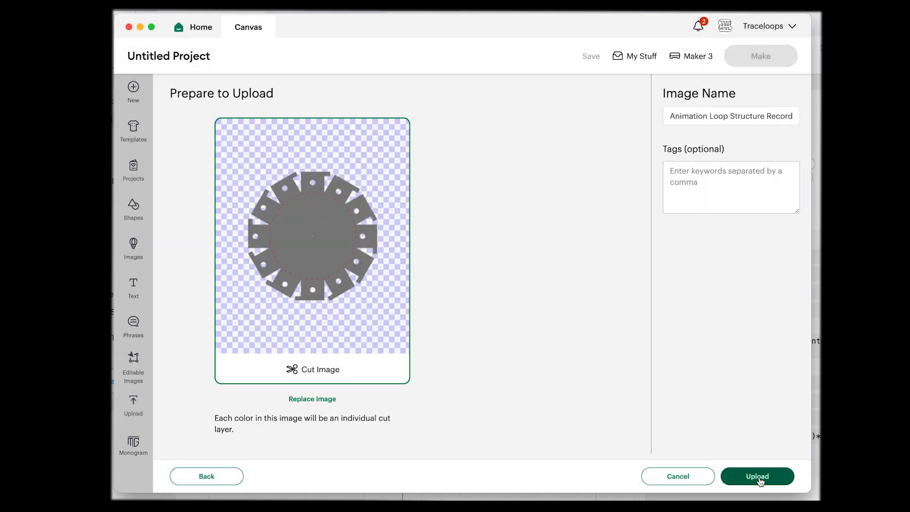
{"action": "left_click", "coordinate": [758, 477]}
{"action": "scroll", "coordinate": [283, 365], "scroll_direction": "down", "scroll_amount": 3}
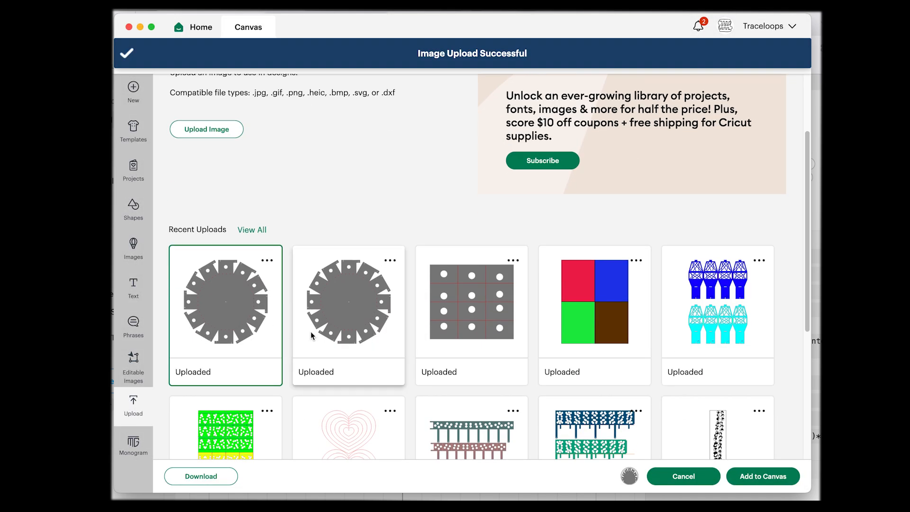
{"action": "left_click", "coordinate": [749, 481]}
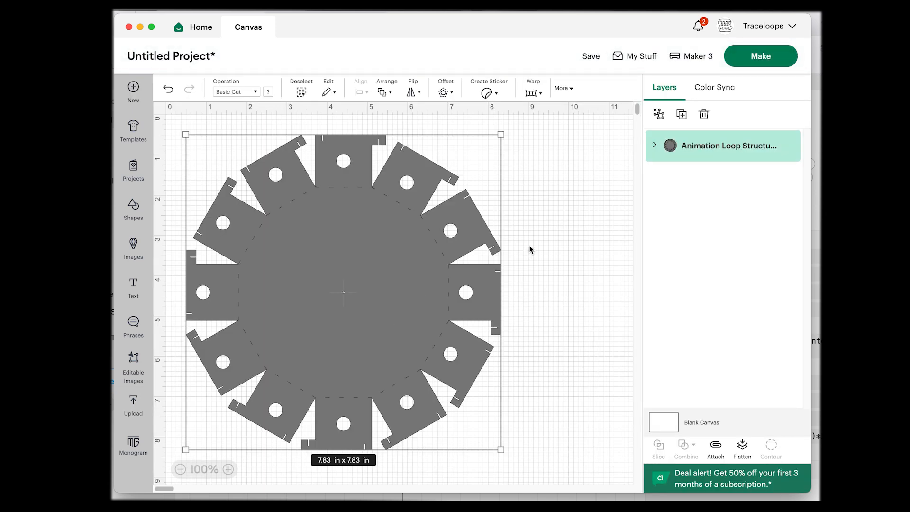
Step: Expand the uploaded Animation Loop Structure group and ungroup it into its two separate layers
{"action": "left_click", "coordinate": [655, 144]}
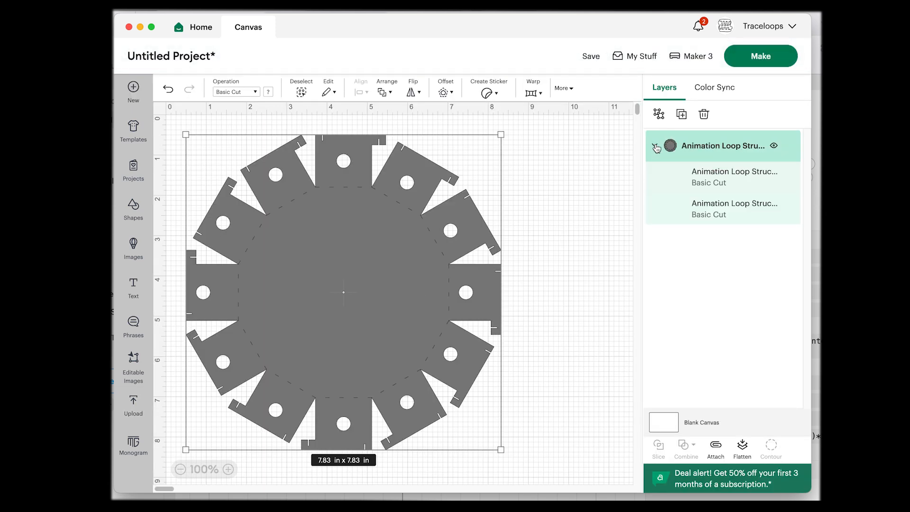
{"action": "right_click", "coordinate": [724, 147]}
{"action": "left_click", "coordinate": [673, 120]}
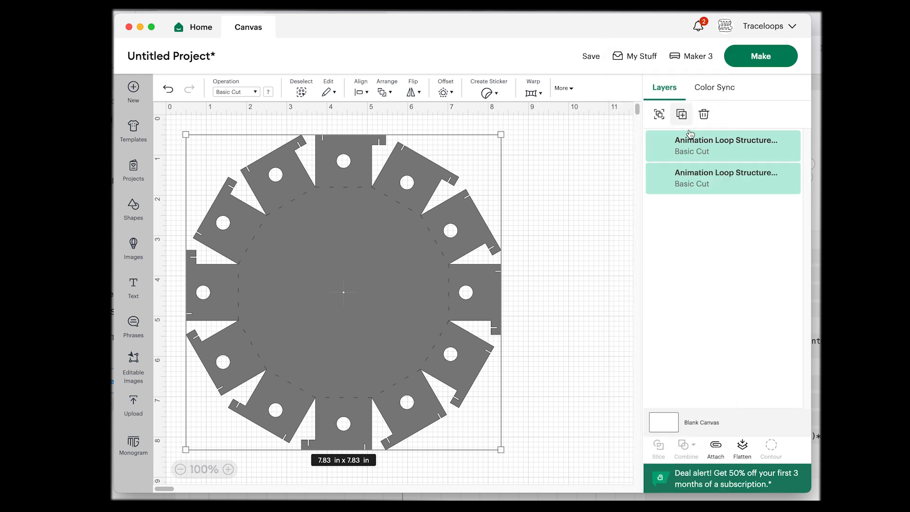
{"action": "left_click", "coordinate": [695, 152]}
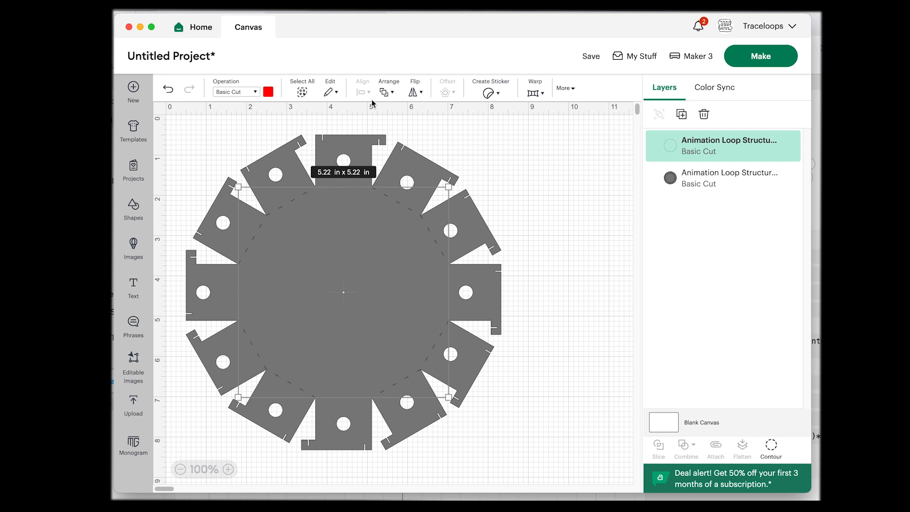
{"action": "left_click", "coordinate": [256, 93]}
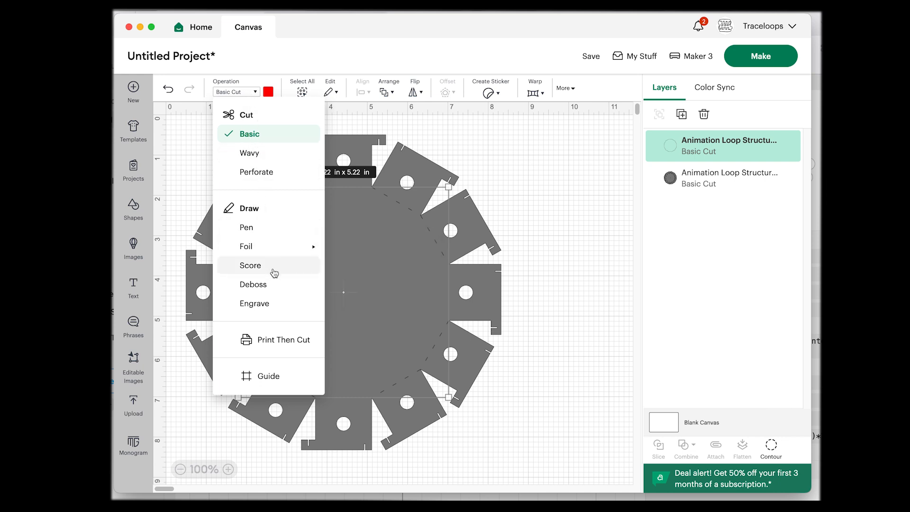
{"action": "left_click", "coordinate": [503, 143]}
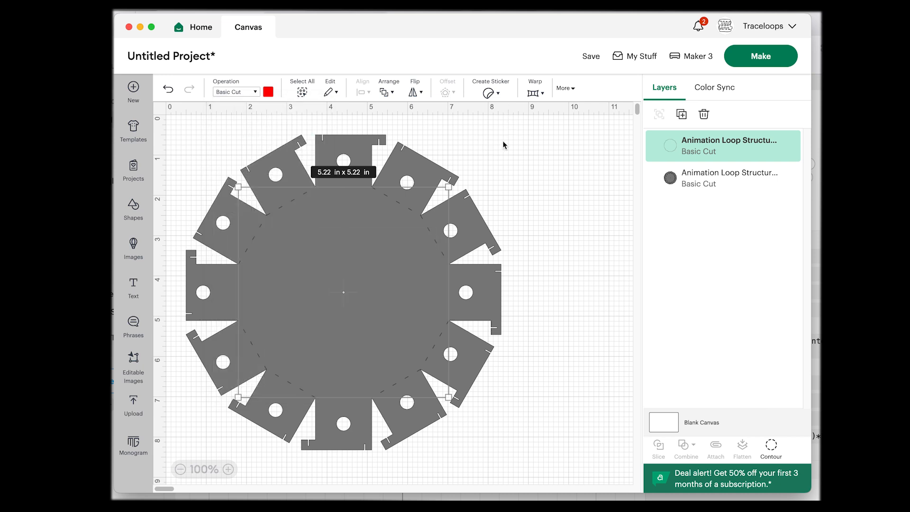
Step: Attach the fold-line and structure layers together, and proceed to mat preparation without saving the project
{"action": "left_click", "coordinate": [721, 184], "text": "shift"}
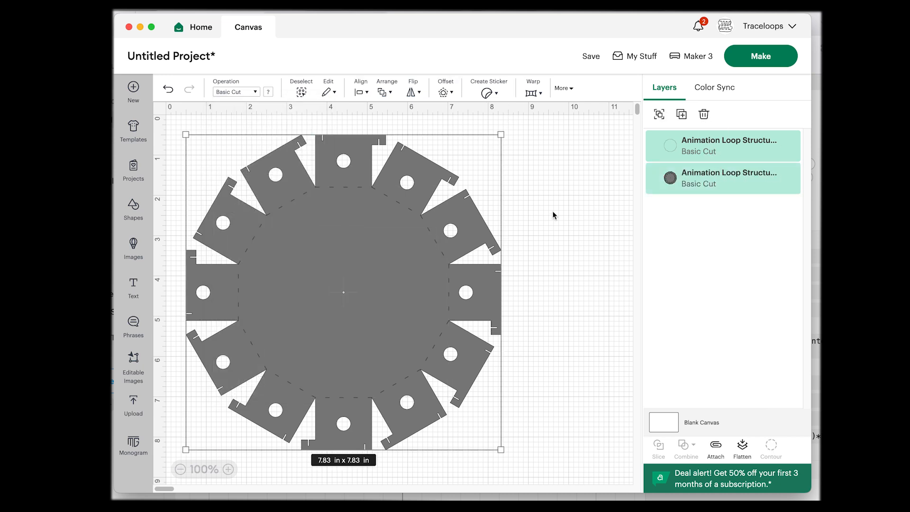
{"action": "left_click", "coordinate": [715, 448]}
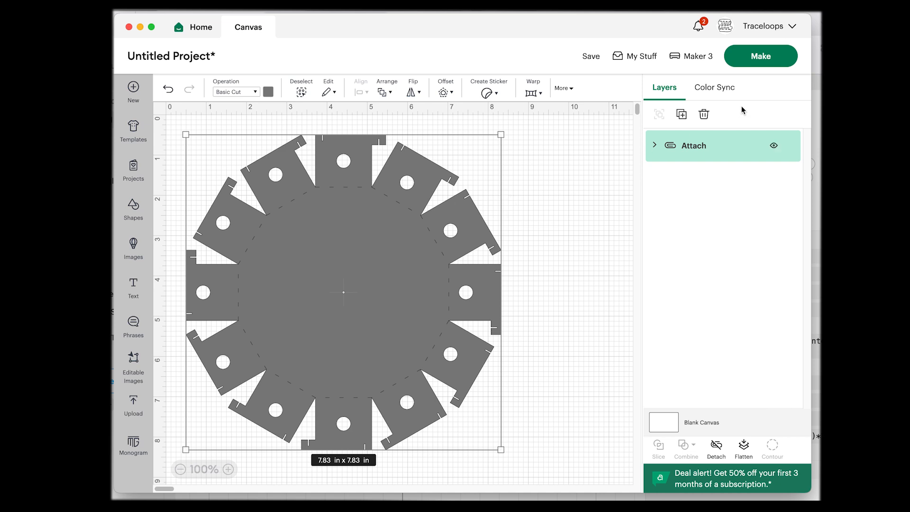
{"action": "left_click", "coordinate": [761, 57]}
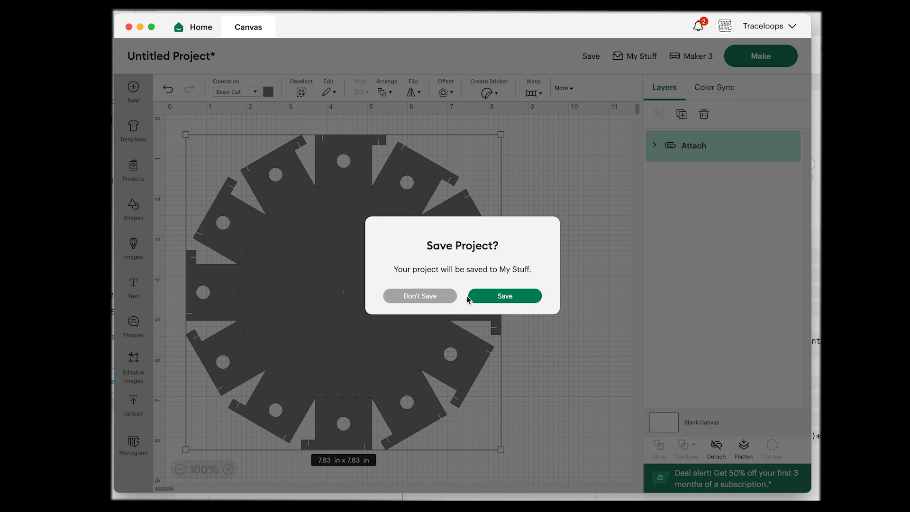
{"action": "left_click", "coordinate": [426, 296]}
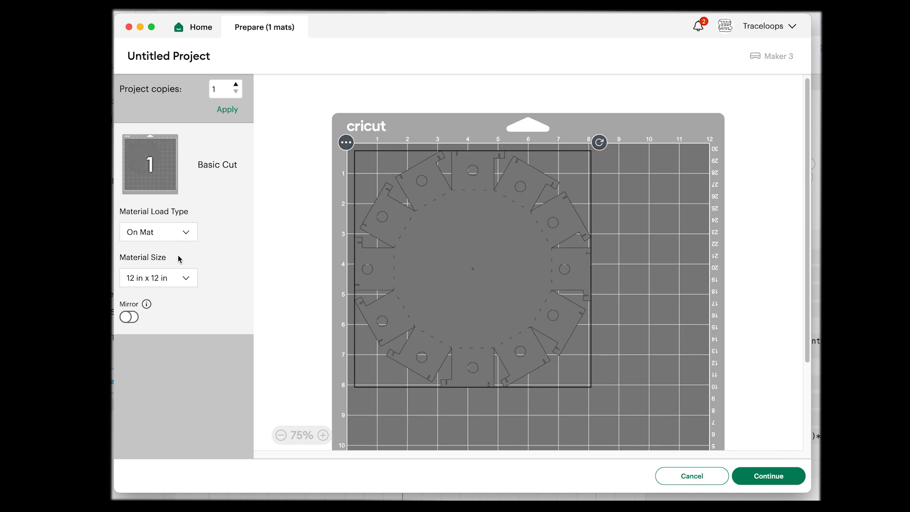
Step: Set the mat's material size to 8.5 in x 11 in (Letter)
{"action": "left_click", "coordinate": [185, 274]}
{"action": "left_click", "coordinate": [179, 296]}
{"action": "left_click_drag", "start_coordinate": [456, 247], "coordinate": [438, 233]}
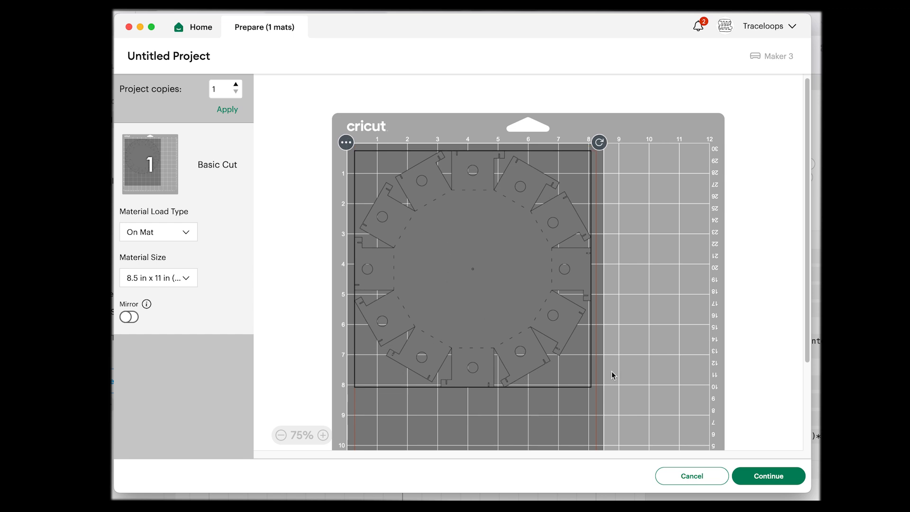
Step: Continue to the machine setup and set the base material to Medium Cardstock – 80 lb (216 gsm)
{"action": "left_click", "coordinate": [787, 484]}
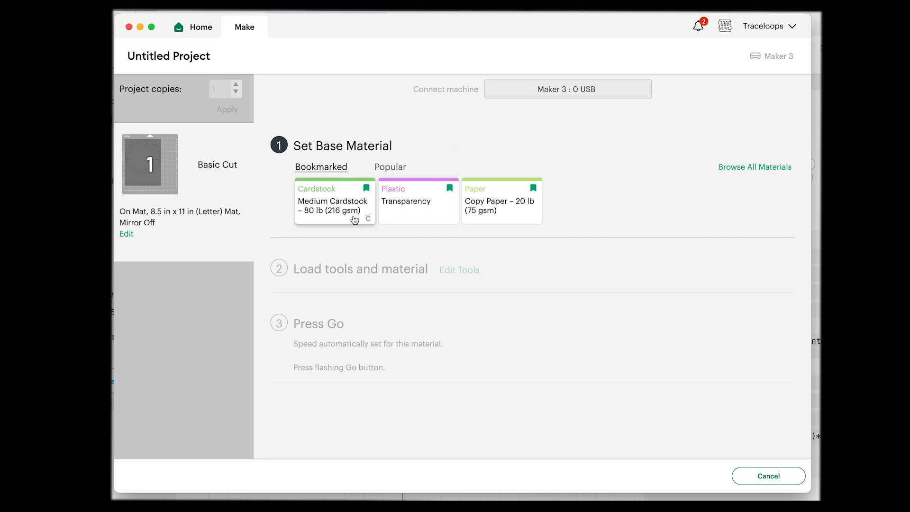
{"action": "left_click", "coordinate": [328, 220]}
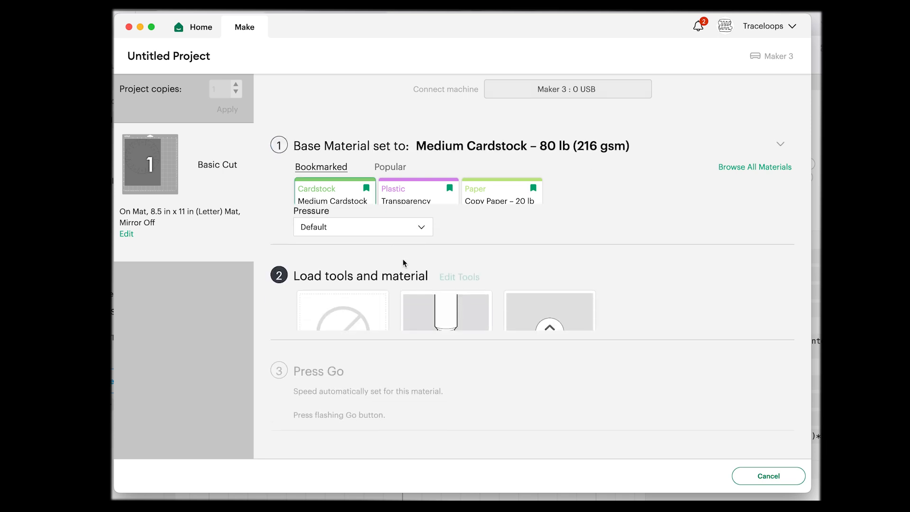